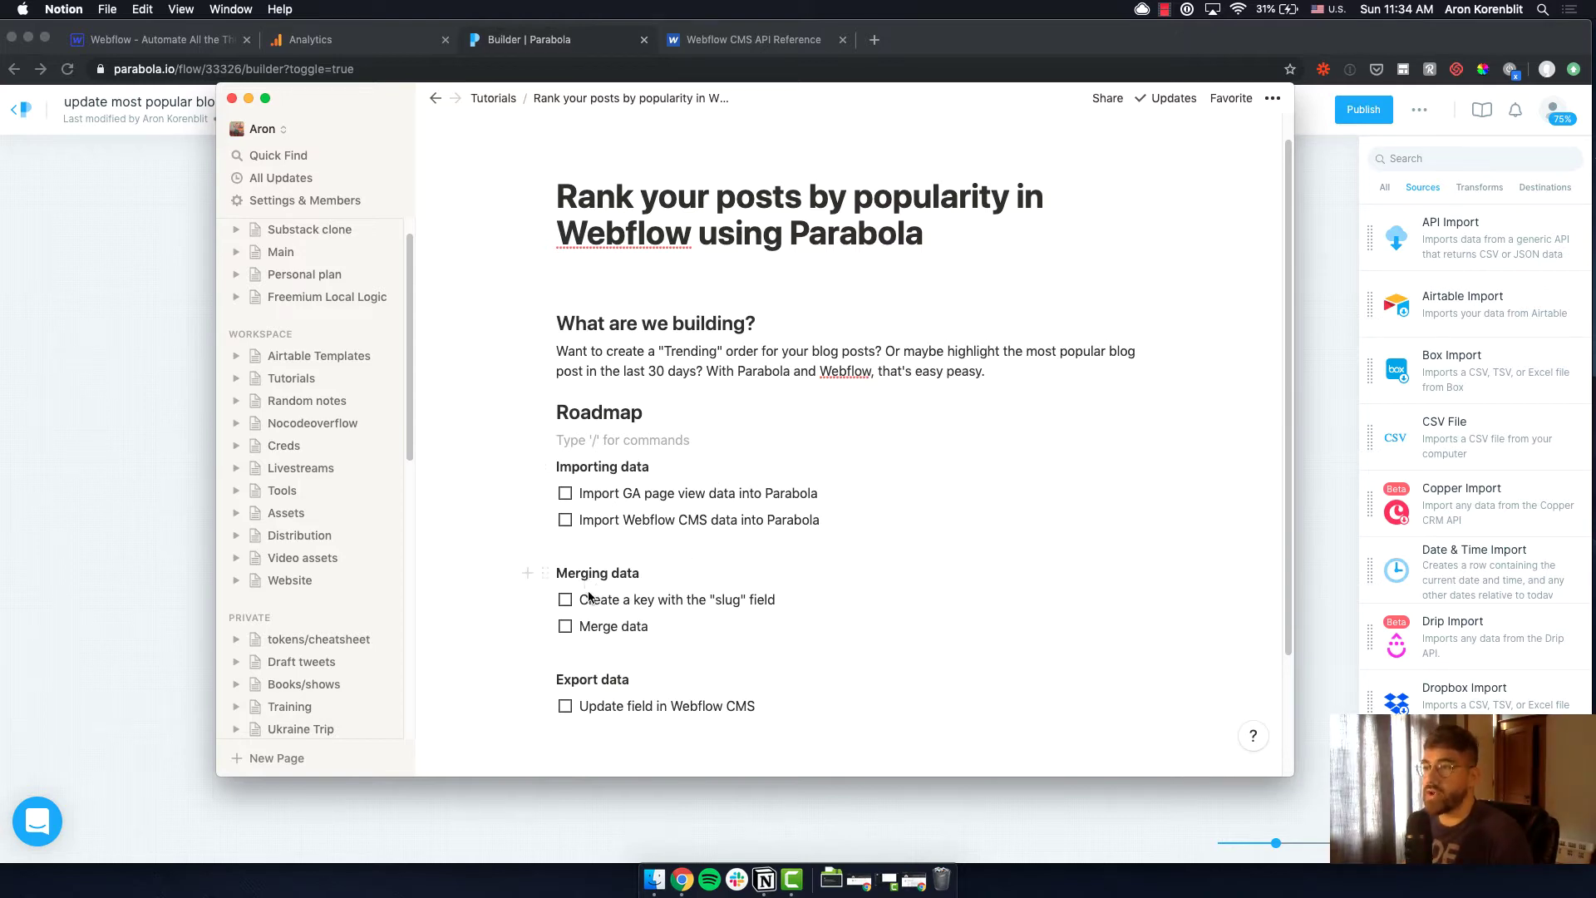
Check off the "Import GA page view data into Parabola" task in the Notion roadmap.
left_click(195, 533)
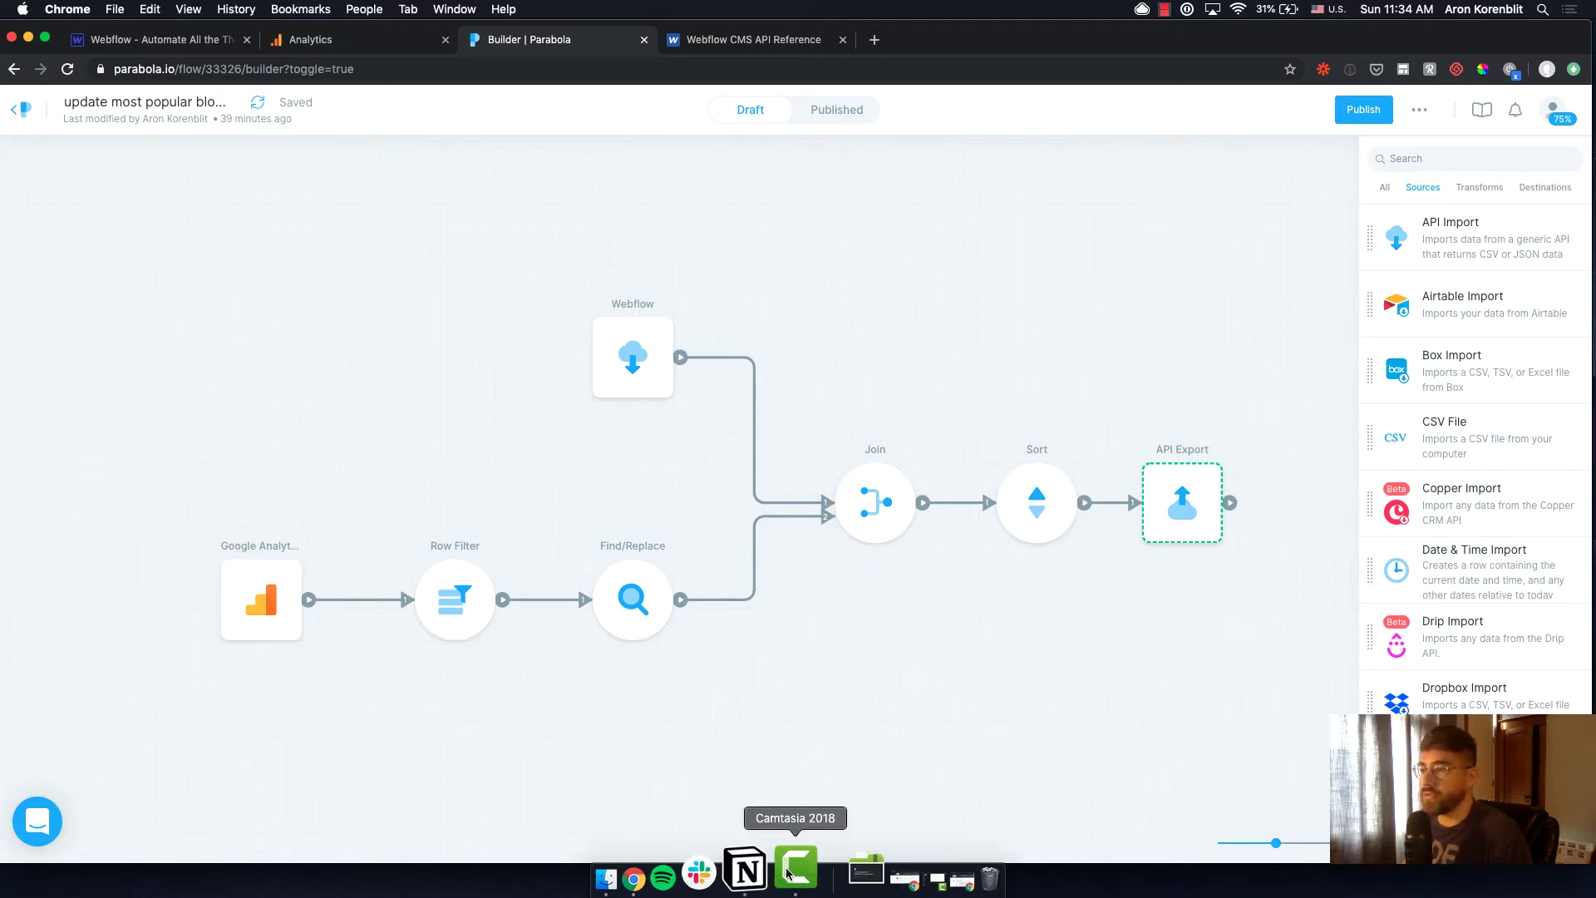
left_click(757, 871)
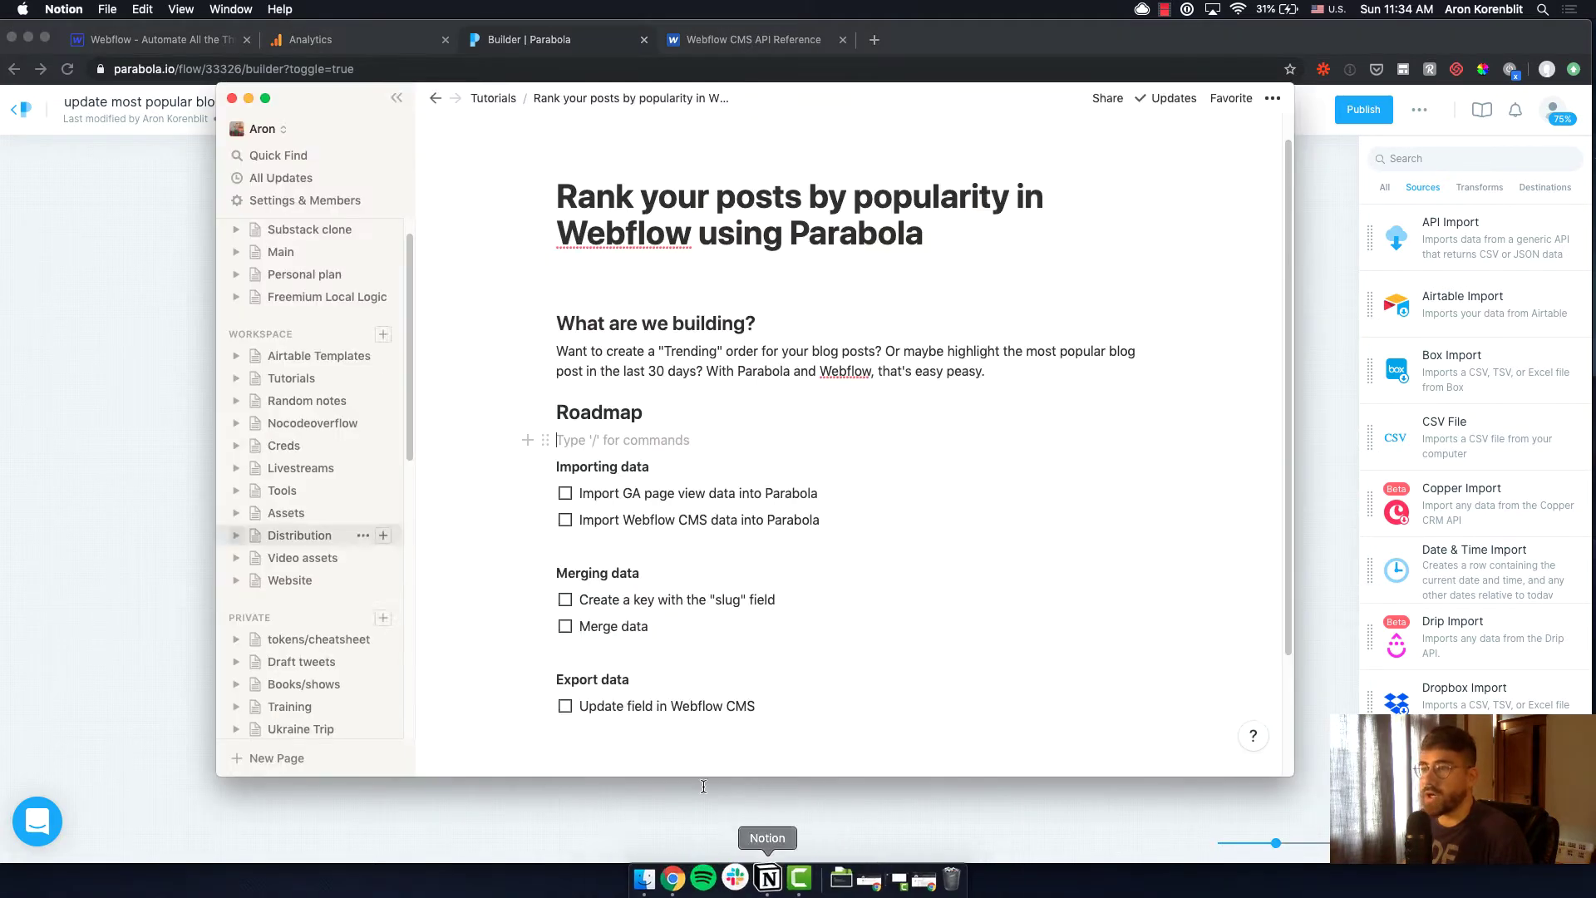
left_click(563, 494)
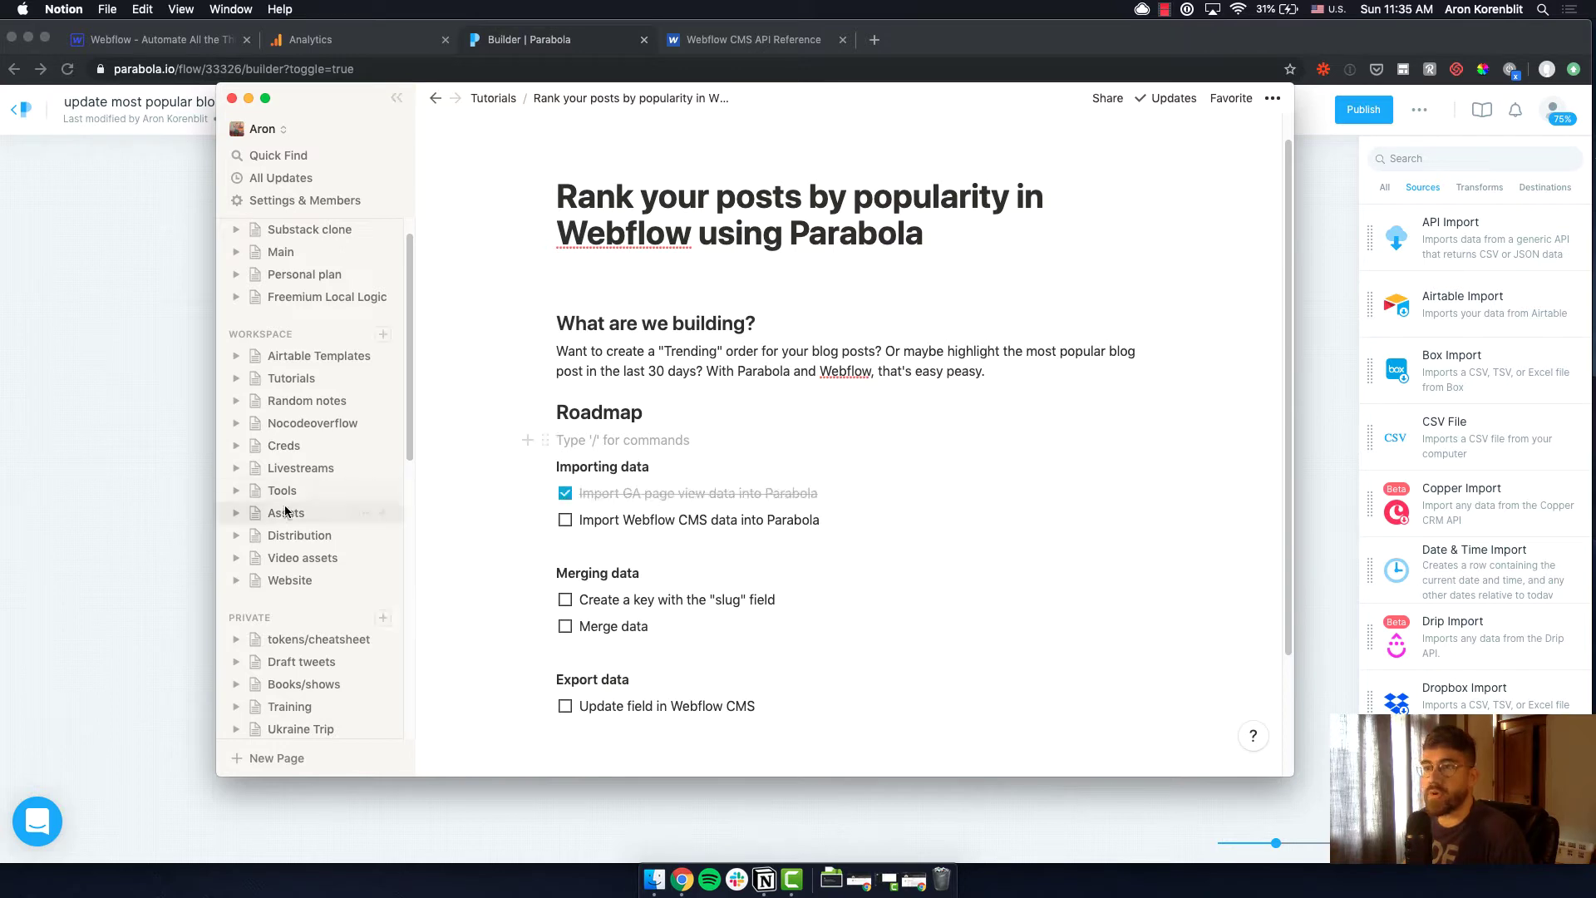
Switch to Parabola, search the sources for "google", add a Google Analytics source to the canvas and delete it again.
key("super+Tab")
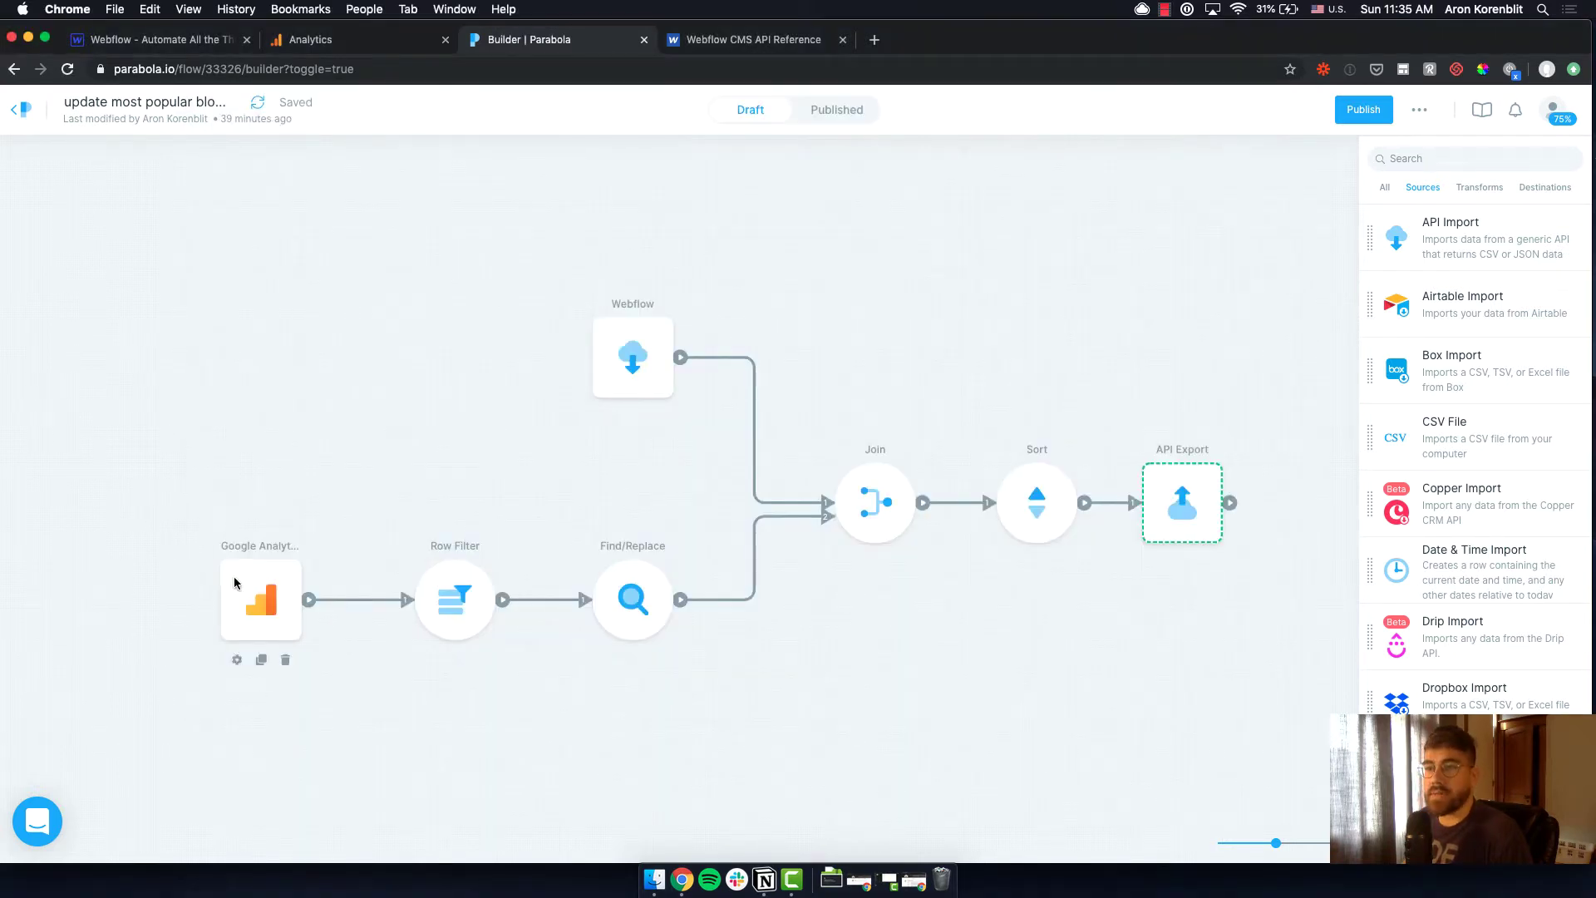
left_click(1546, 164)
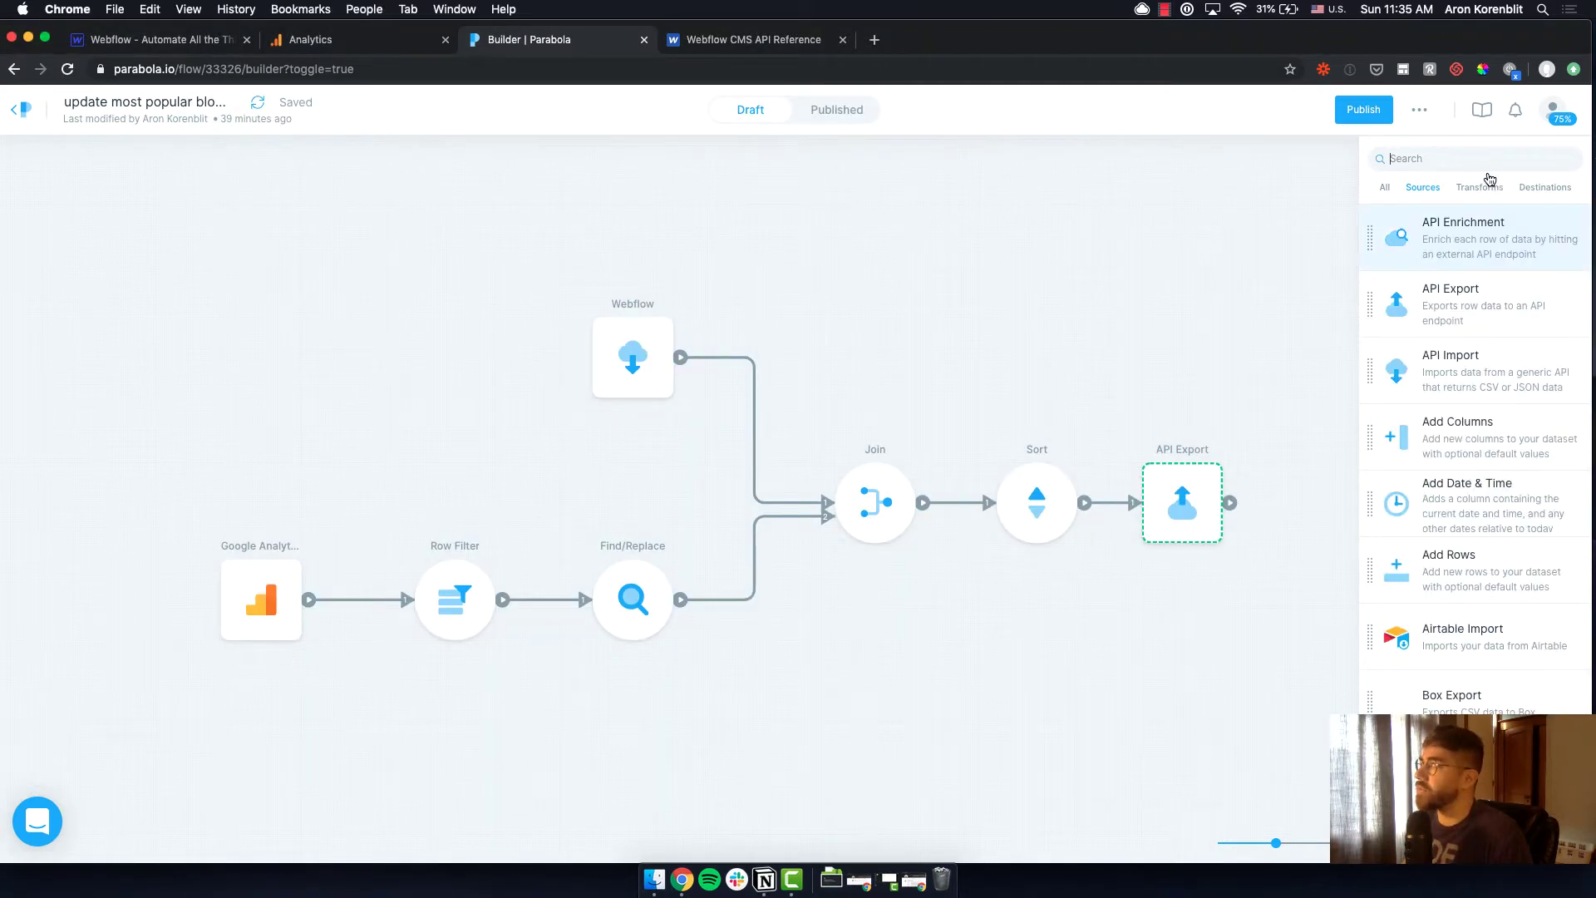
type("google")
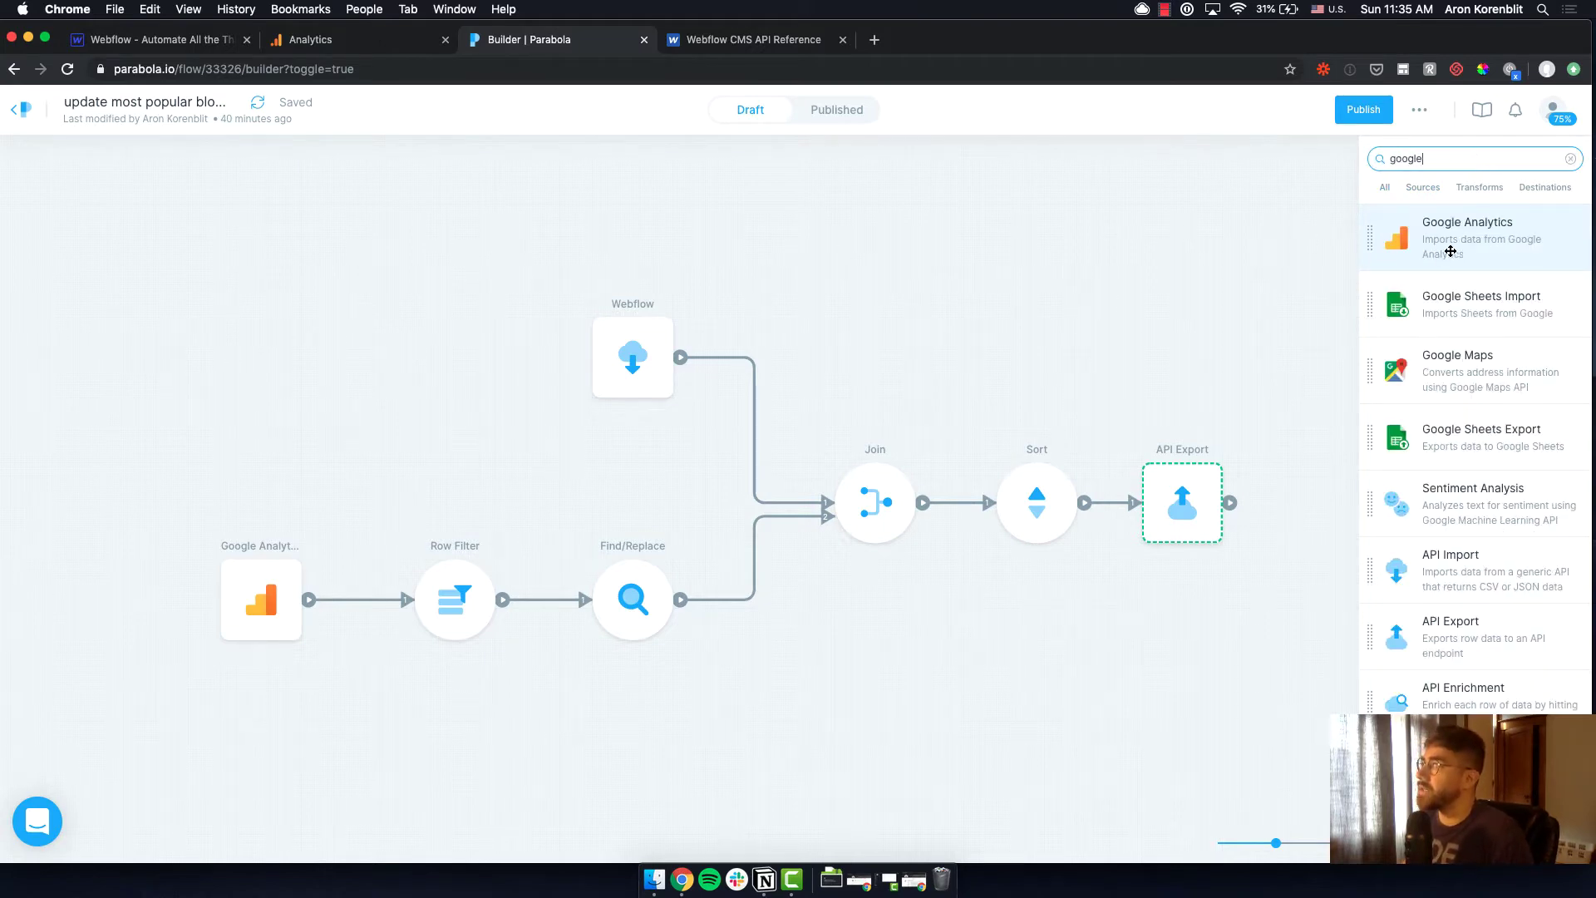
left_click_drag(1450, 251, 1053, 283)
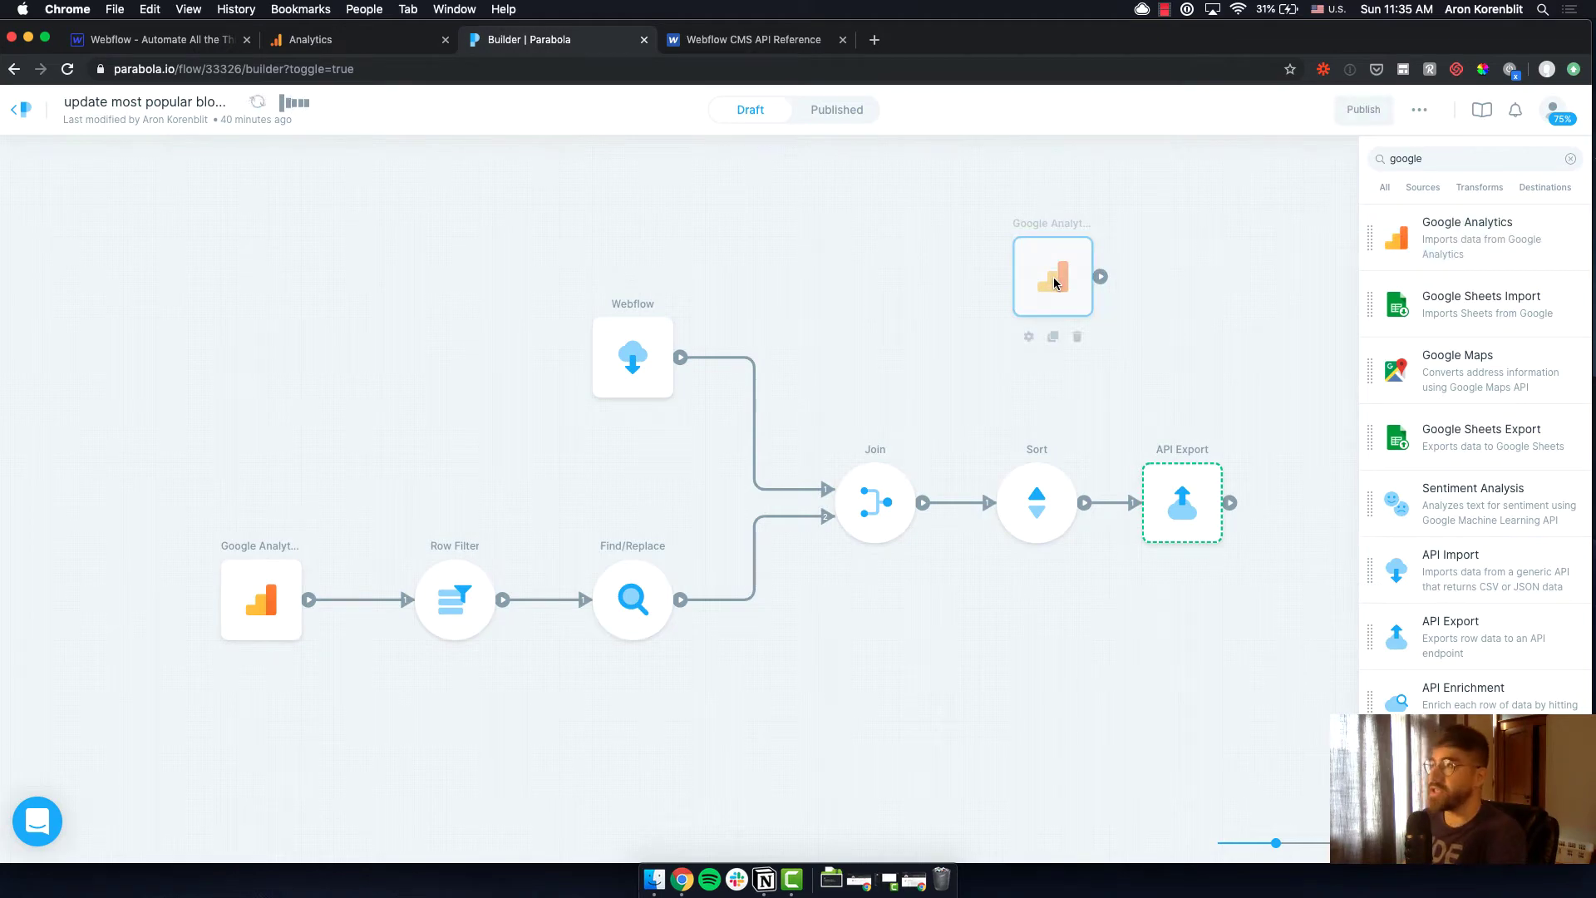
key("BackSpace")
left_click(774, 411)
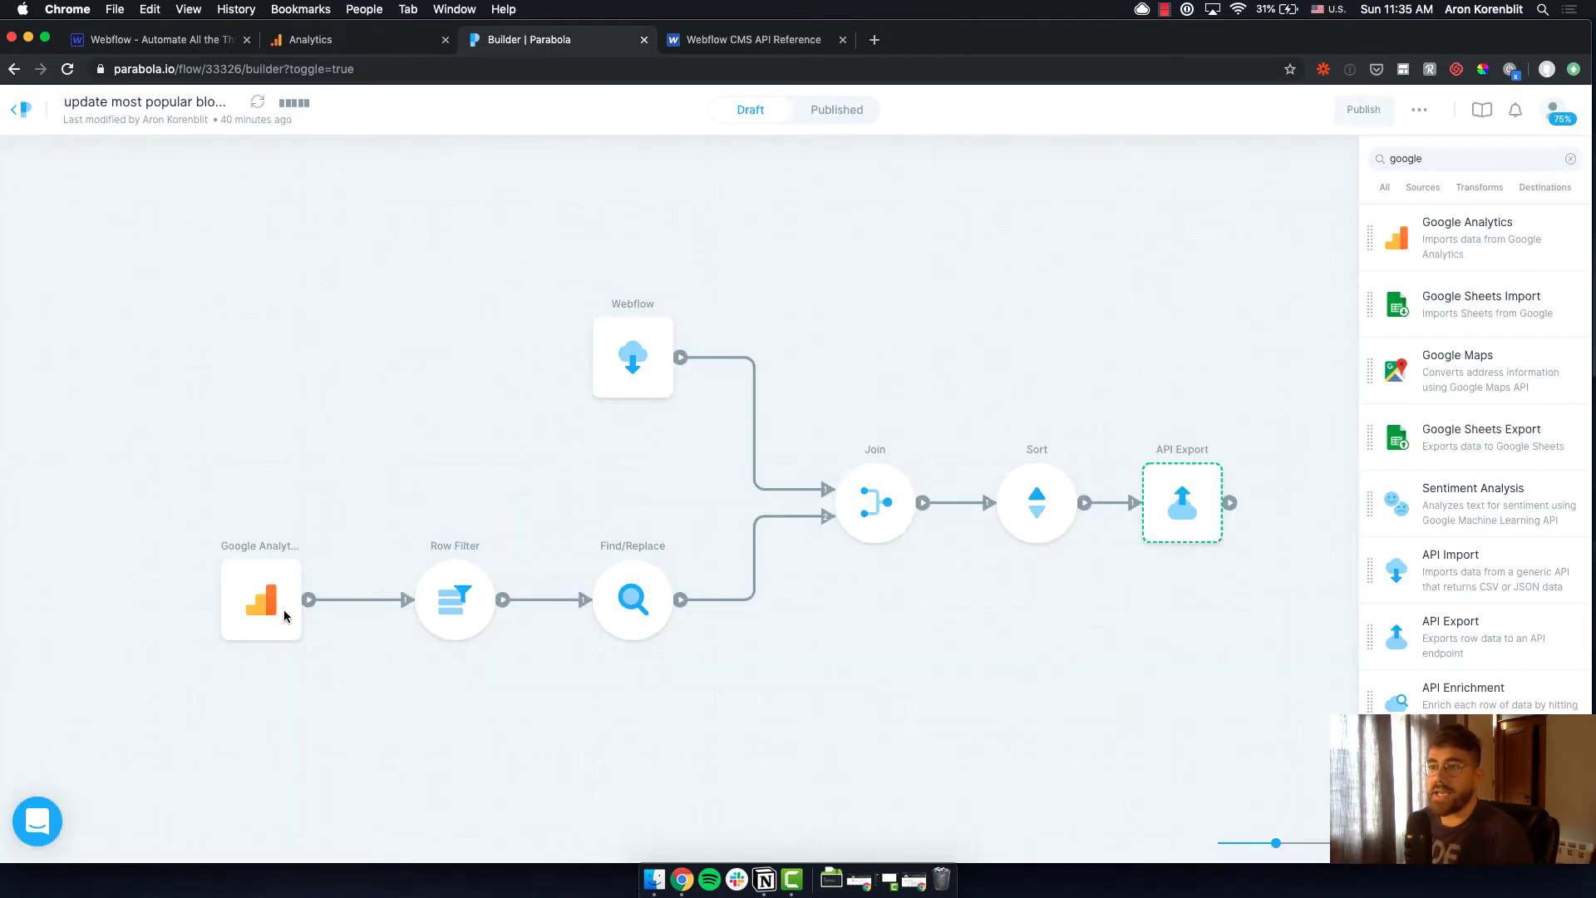
Open the existing Google Analytics source's settings and review its data type options alongside the All Pages report in Google Analytics.
double_click(279, 598)
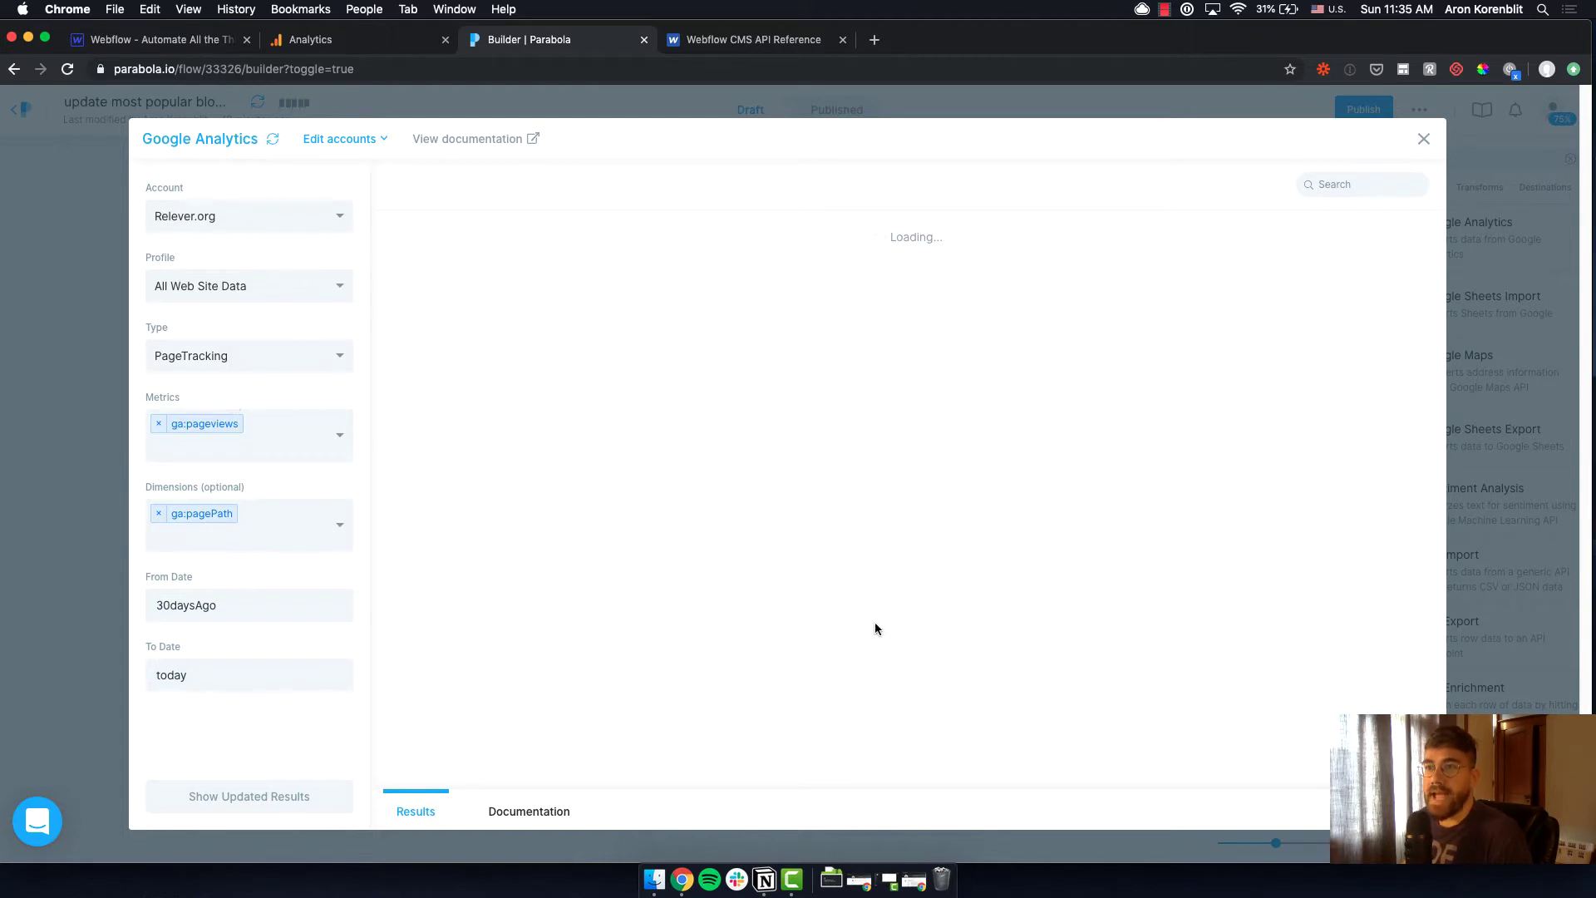
left_click(213, 357)
scroll(343, 399, "down", 1)
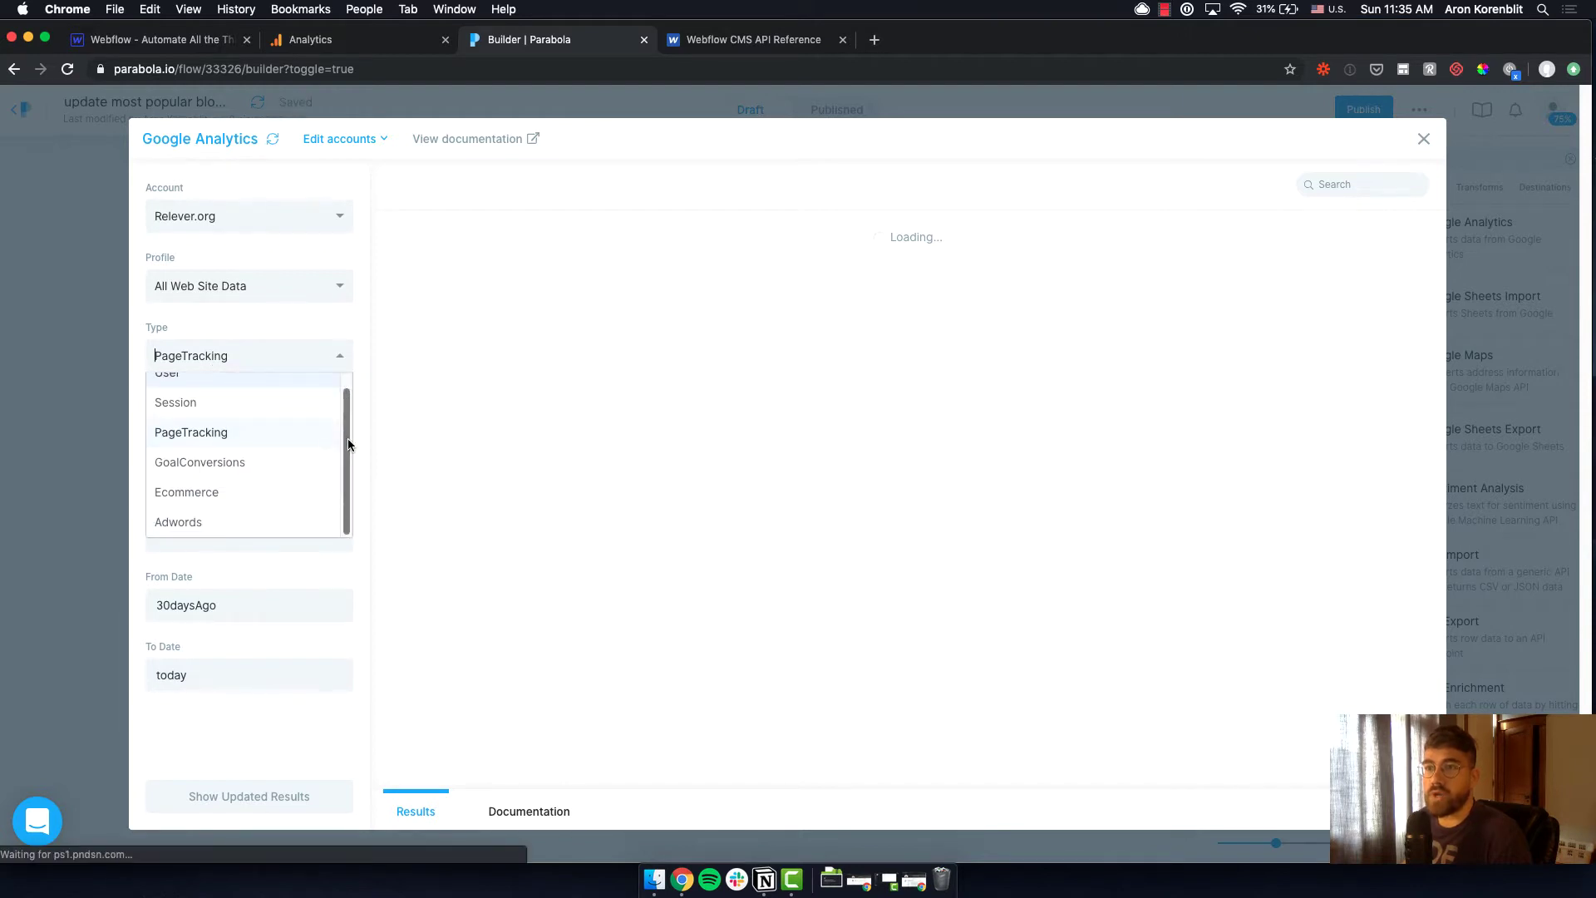
scroll(347, 393, "up", 1)
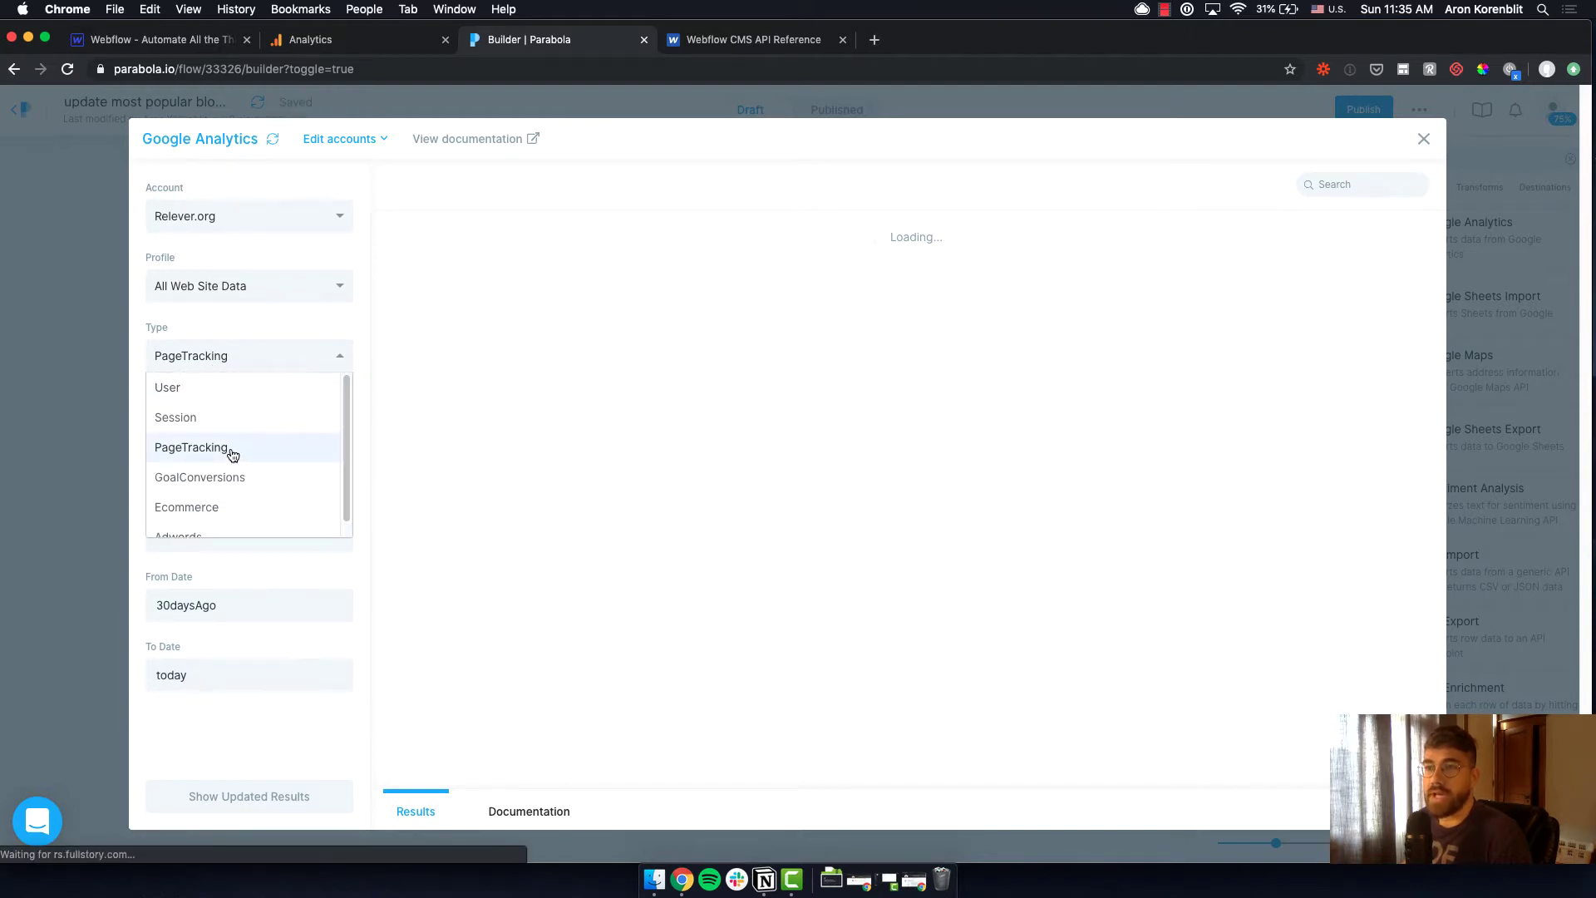
left_click(322, 41)
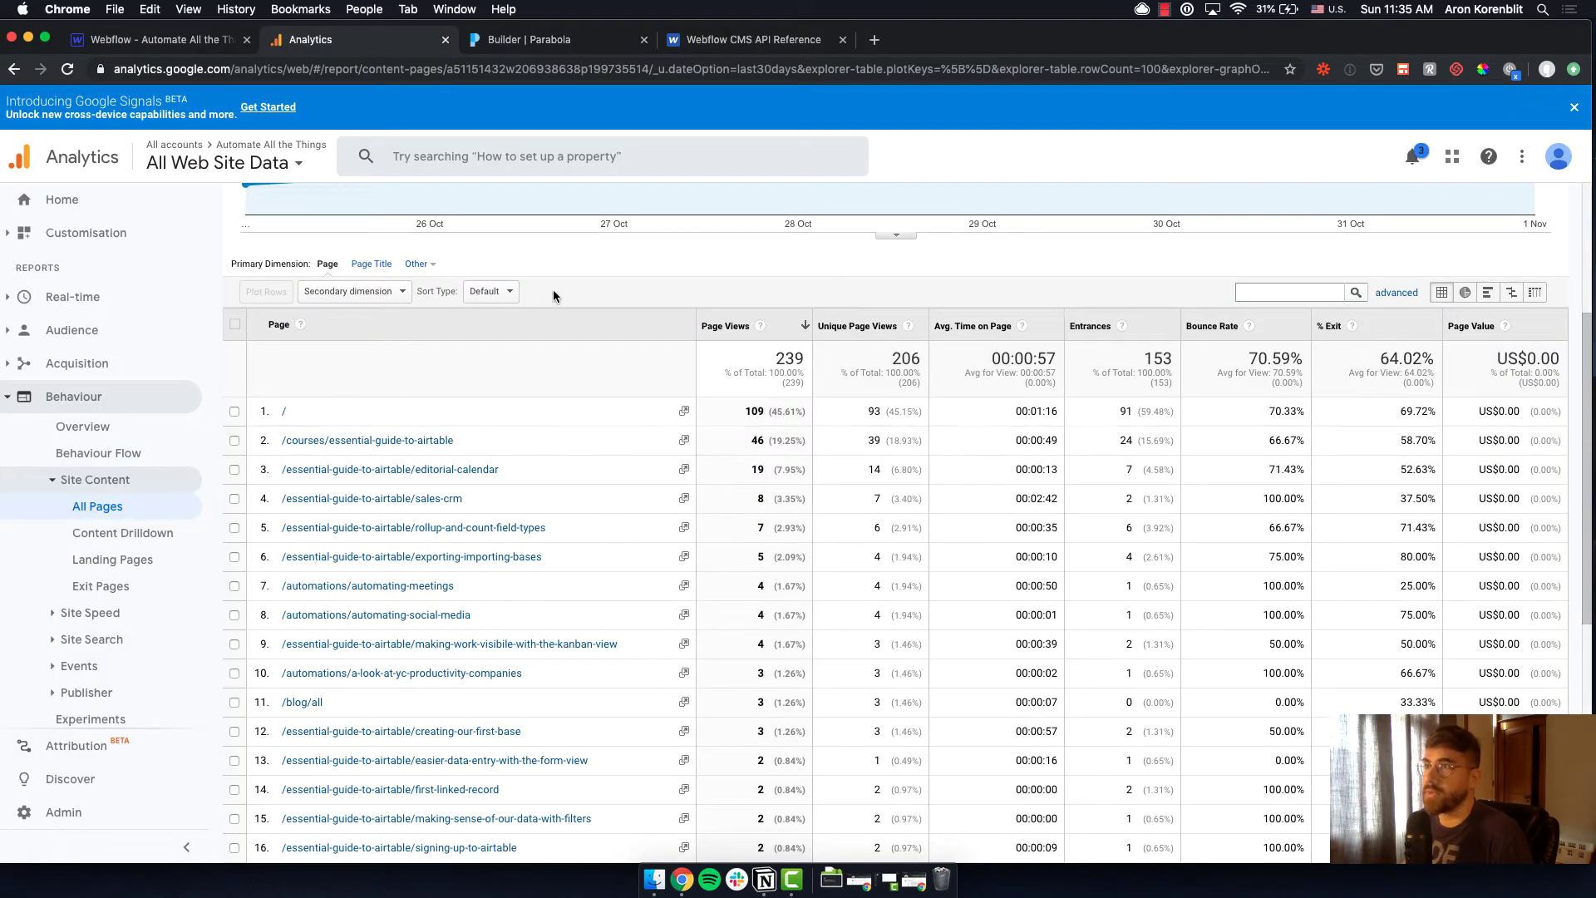
left_click(535, 45)
left_click(292, 329)
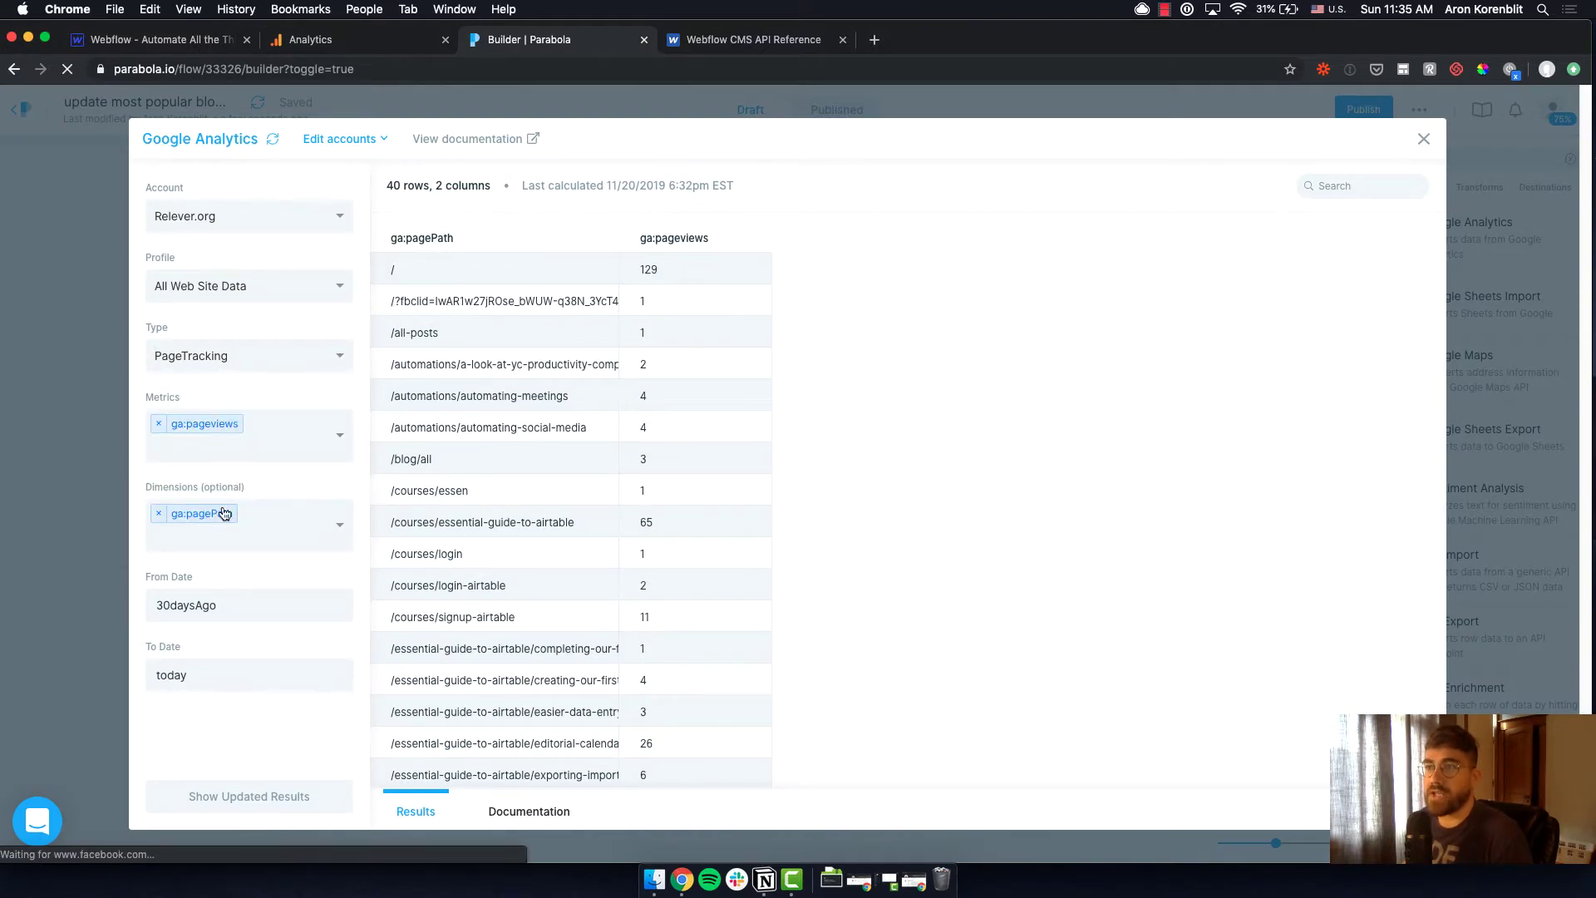
Examine the imported page paths and pageviews in the Google Analytics source's results, and close its settings.
scroll(492, 470, "down", 5)
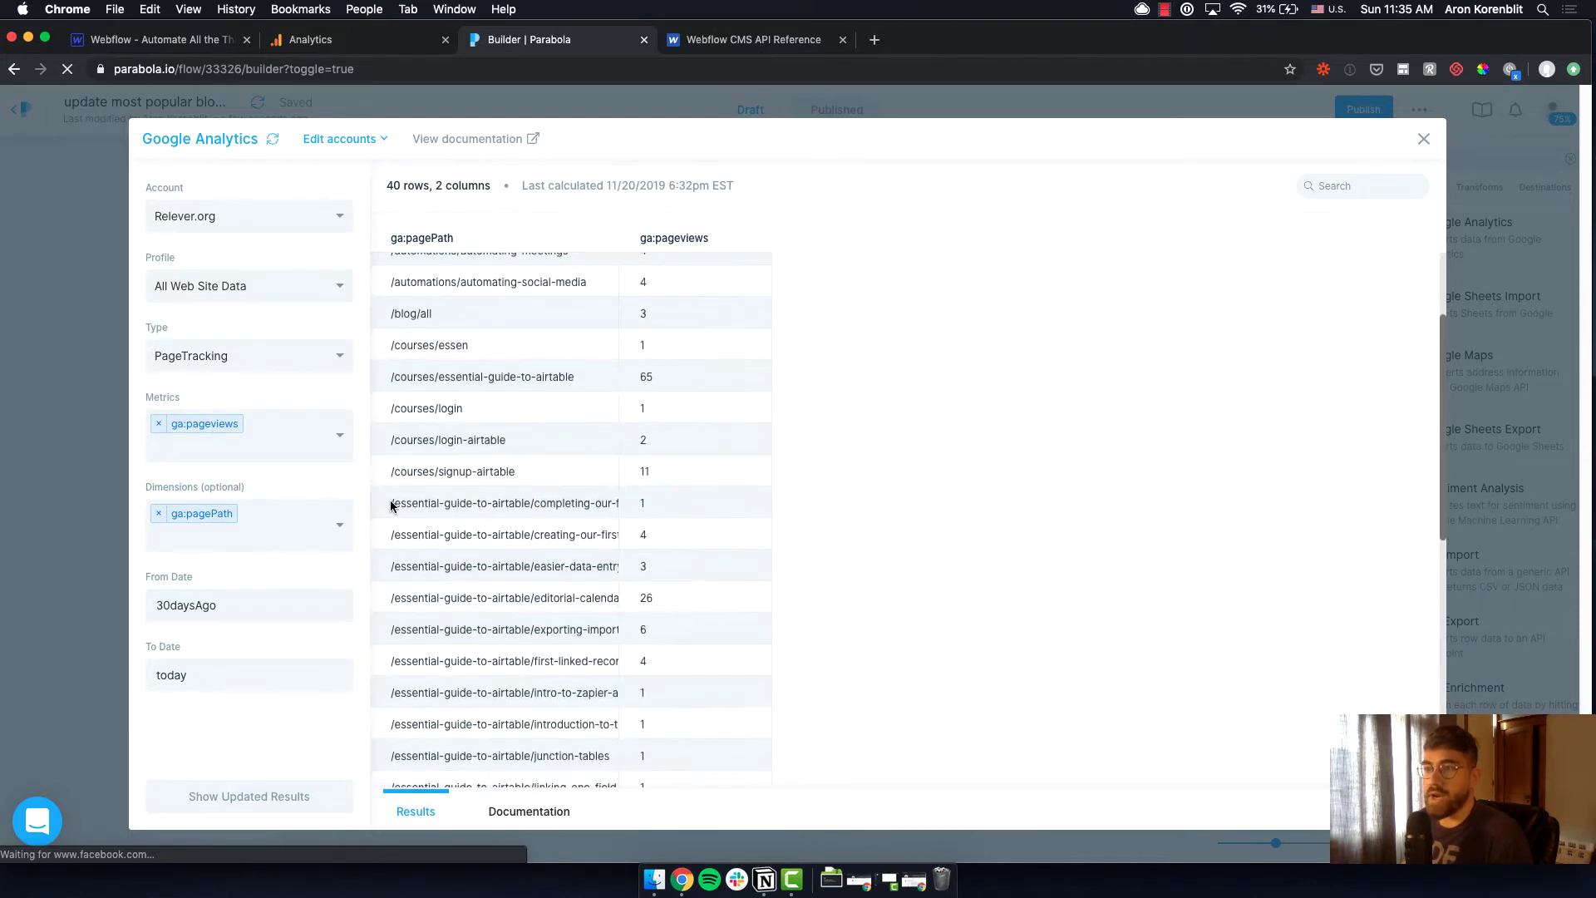
left_click_drag(391, 506, 612, 509)
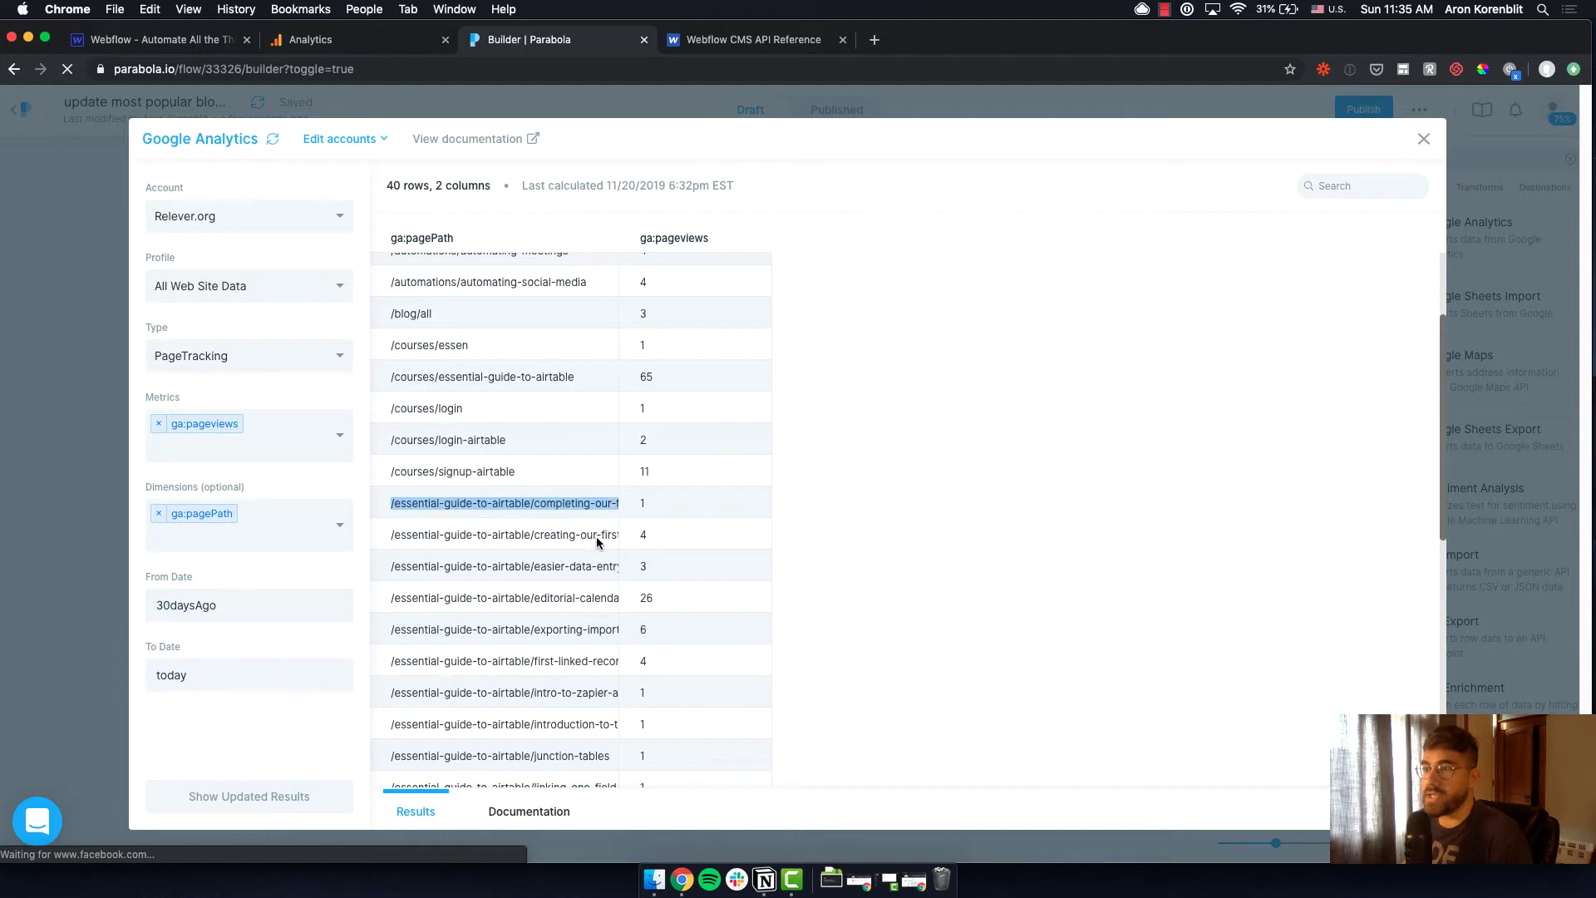
left_click(442, 506)
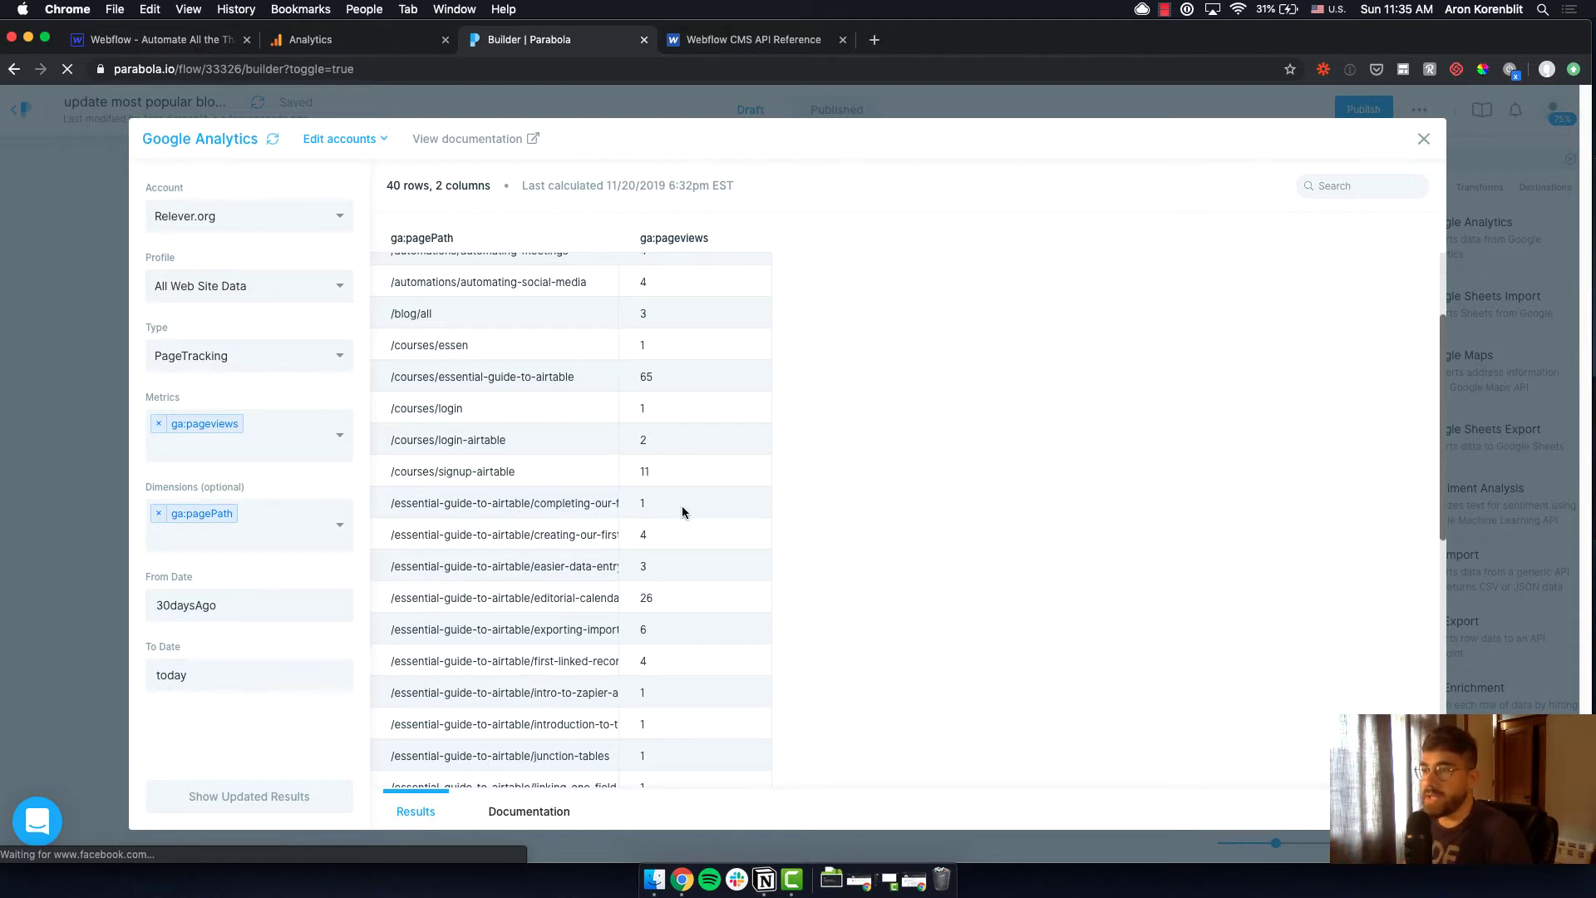
left_click(77, 515)
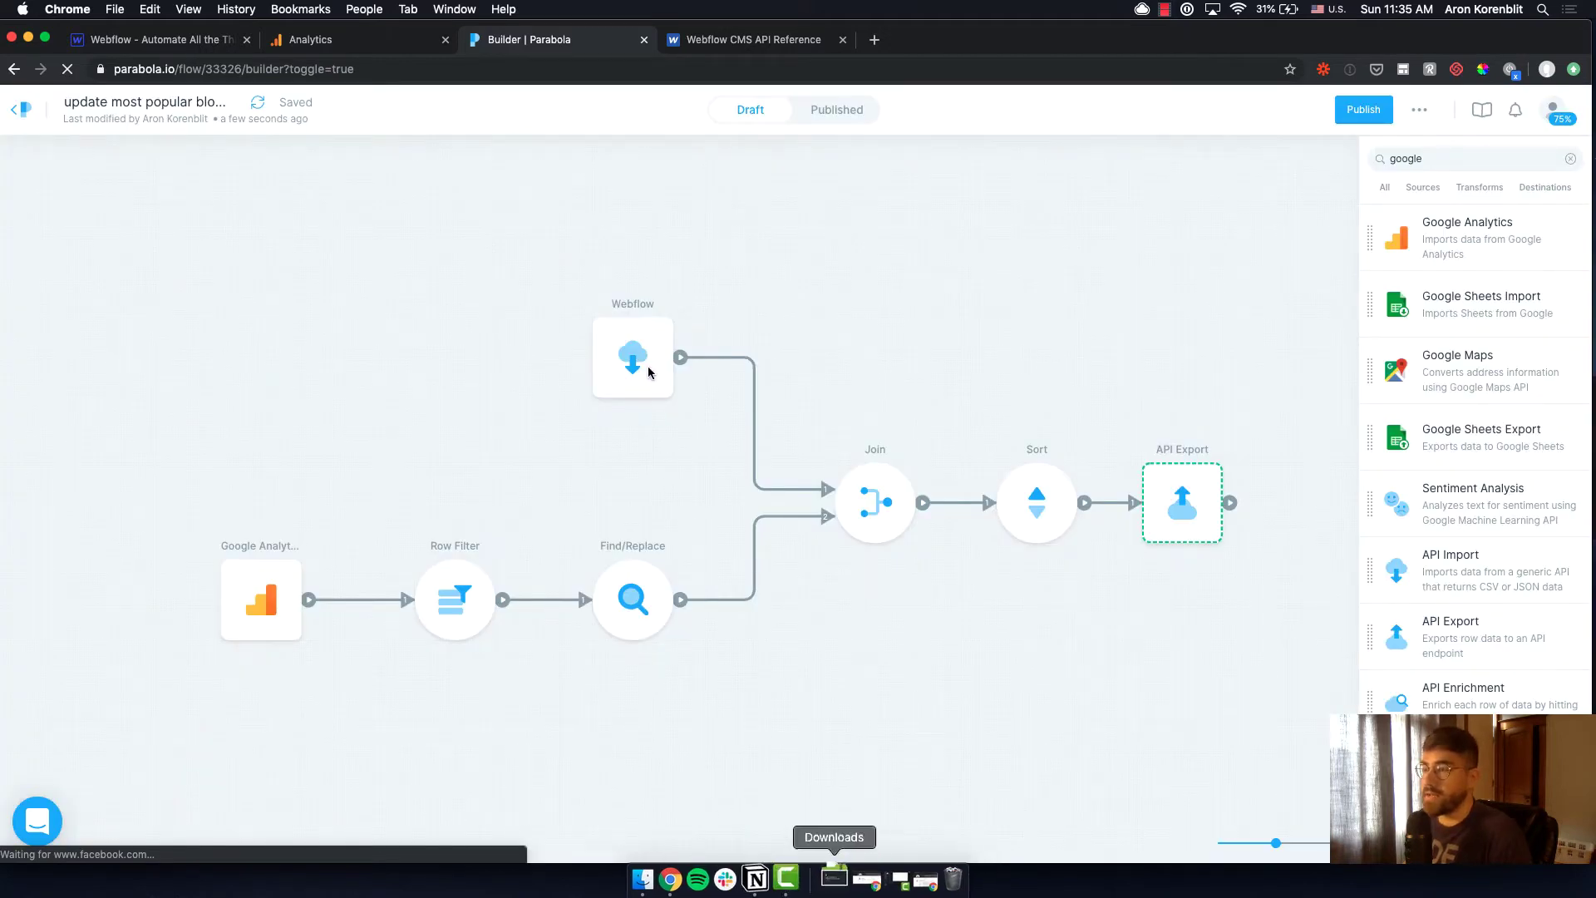
Check the Notion roadmap, and examine the collection ID in the API endpoint URL of Parabola's Webflow source.
left_click(765, 879)
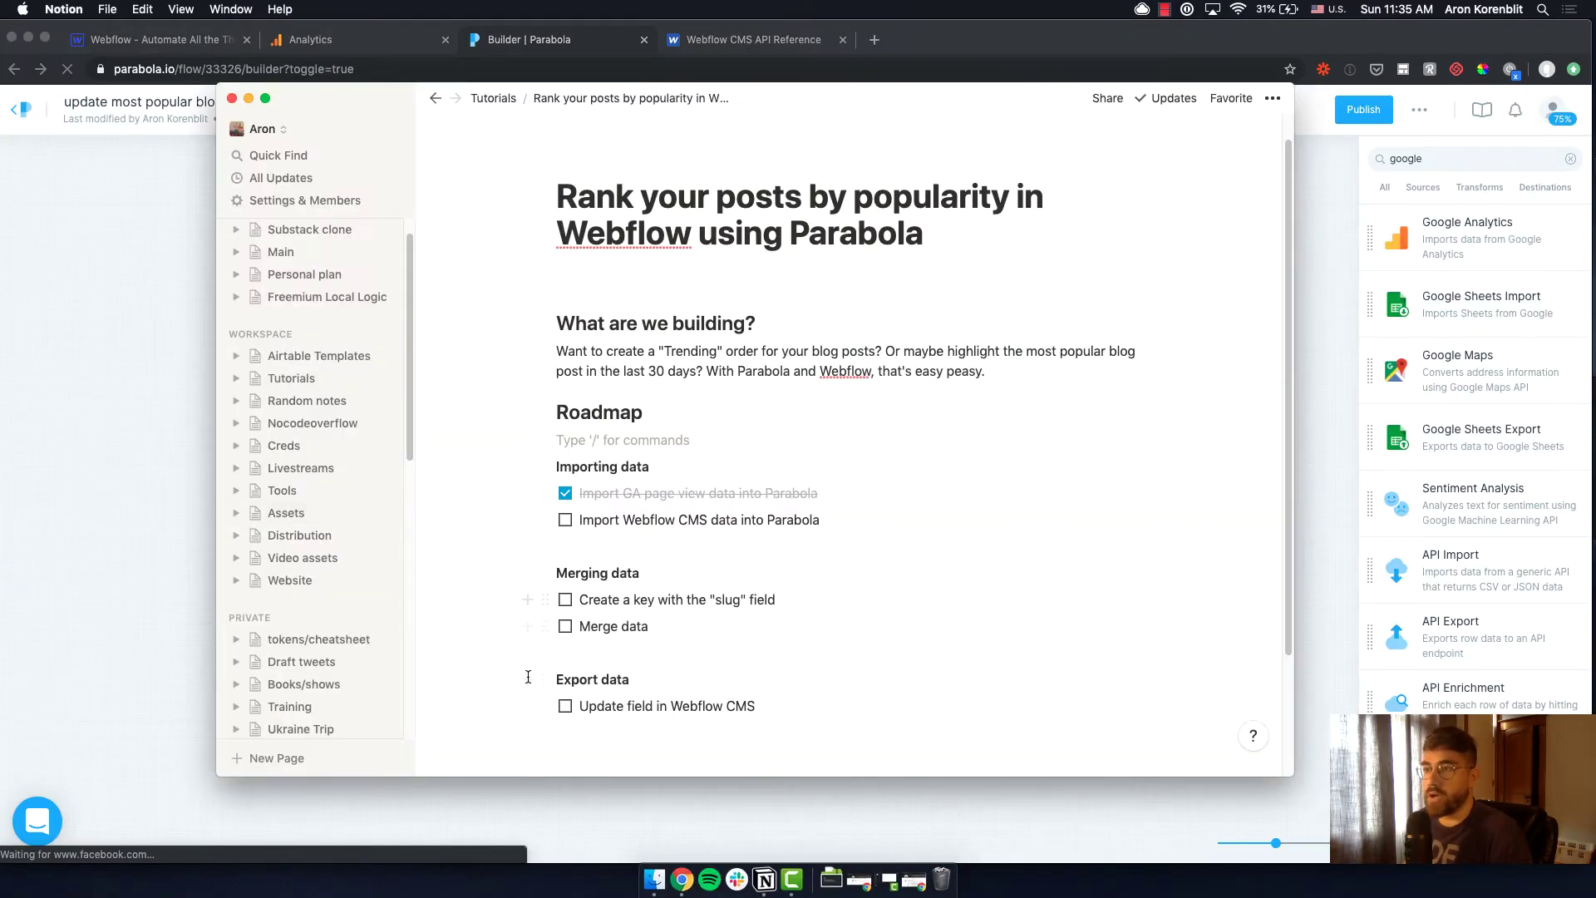
left_click(172, 516)
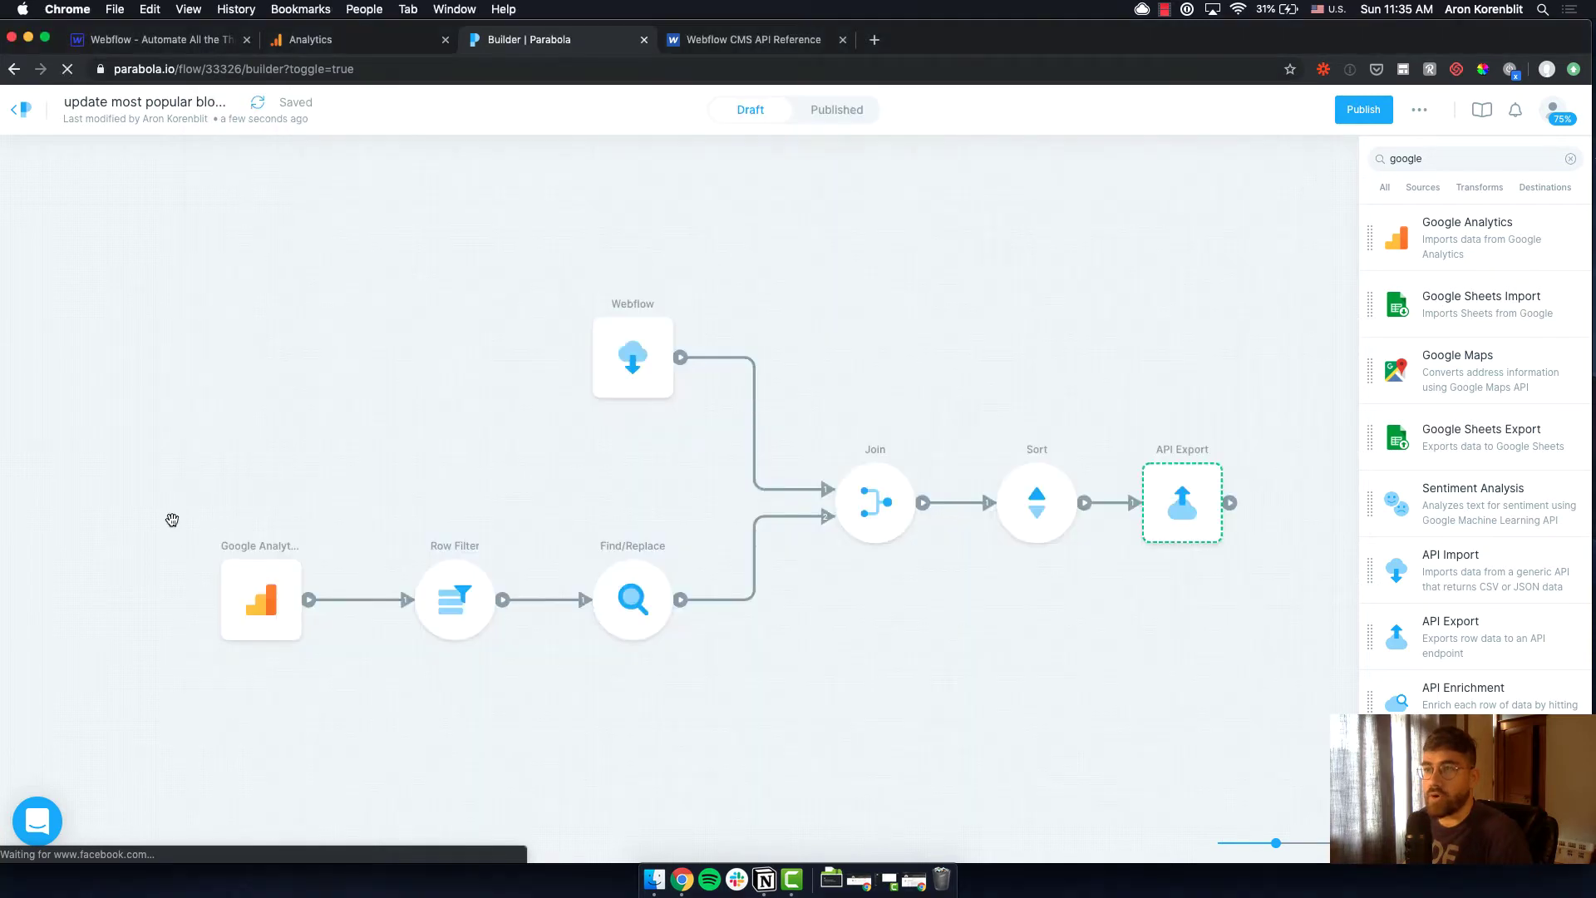
left_click(649, 360)
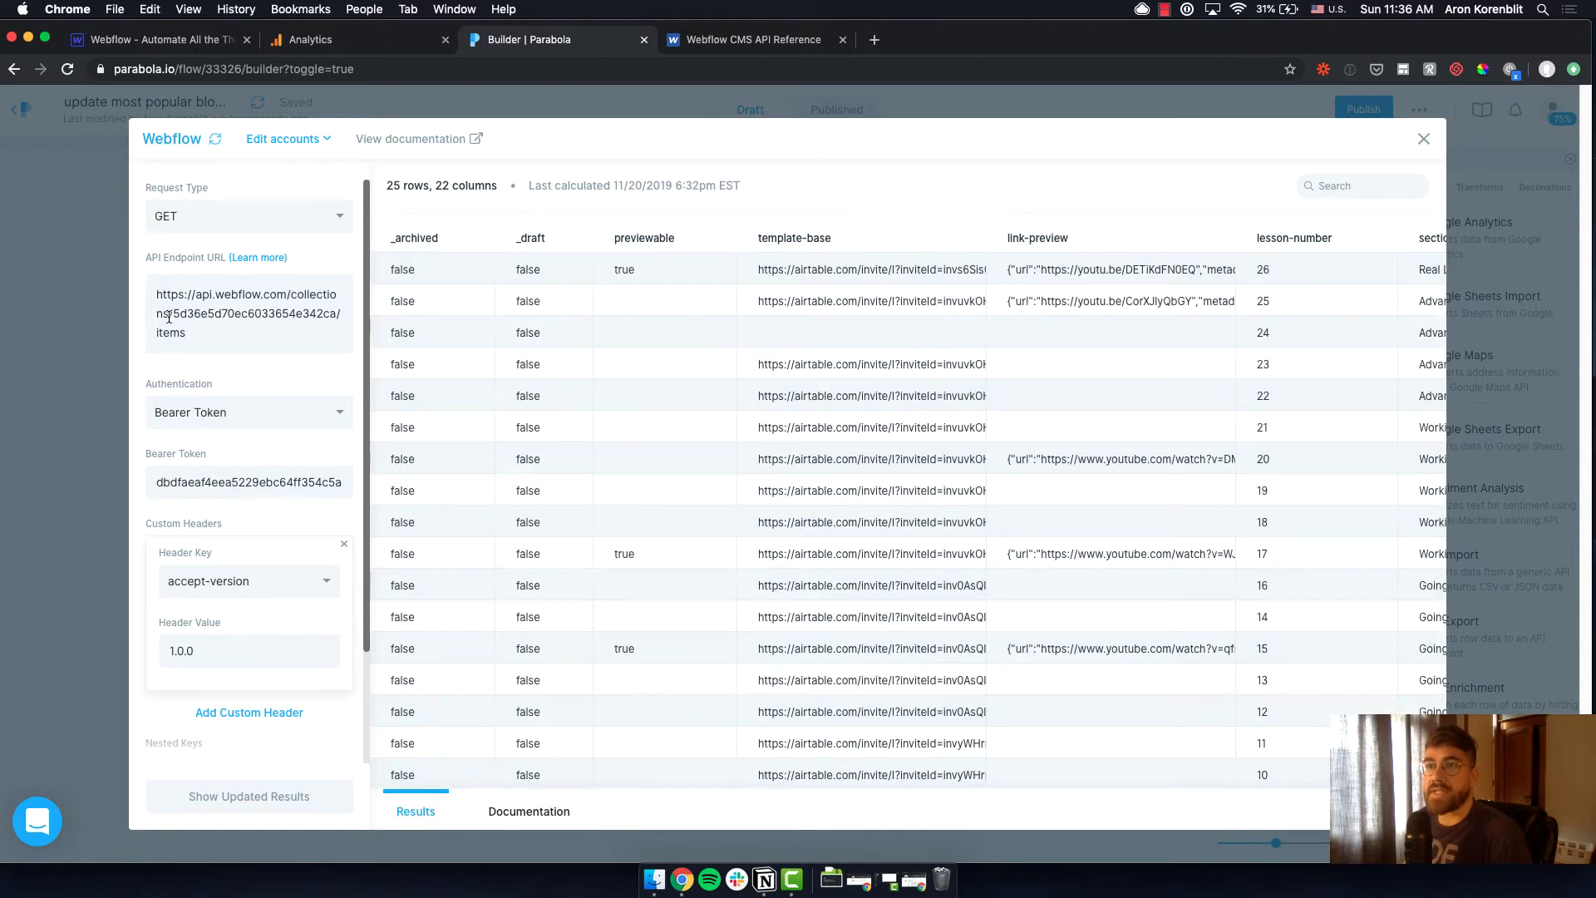
left_click_drag(171, 314, 330, 308)
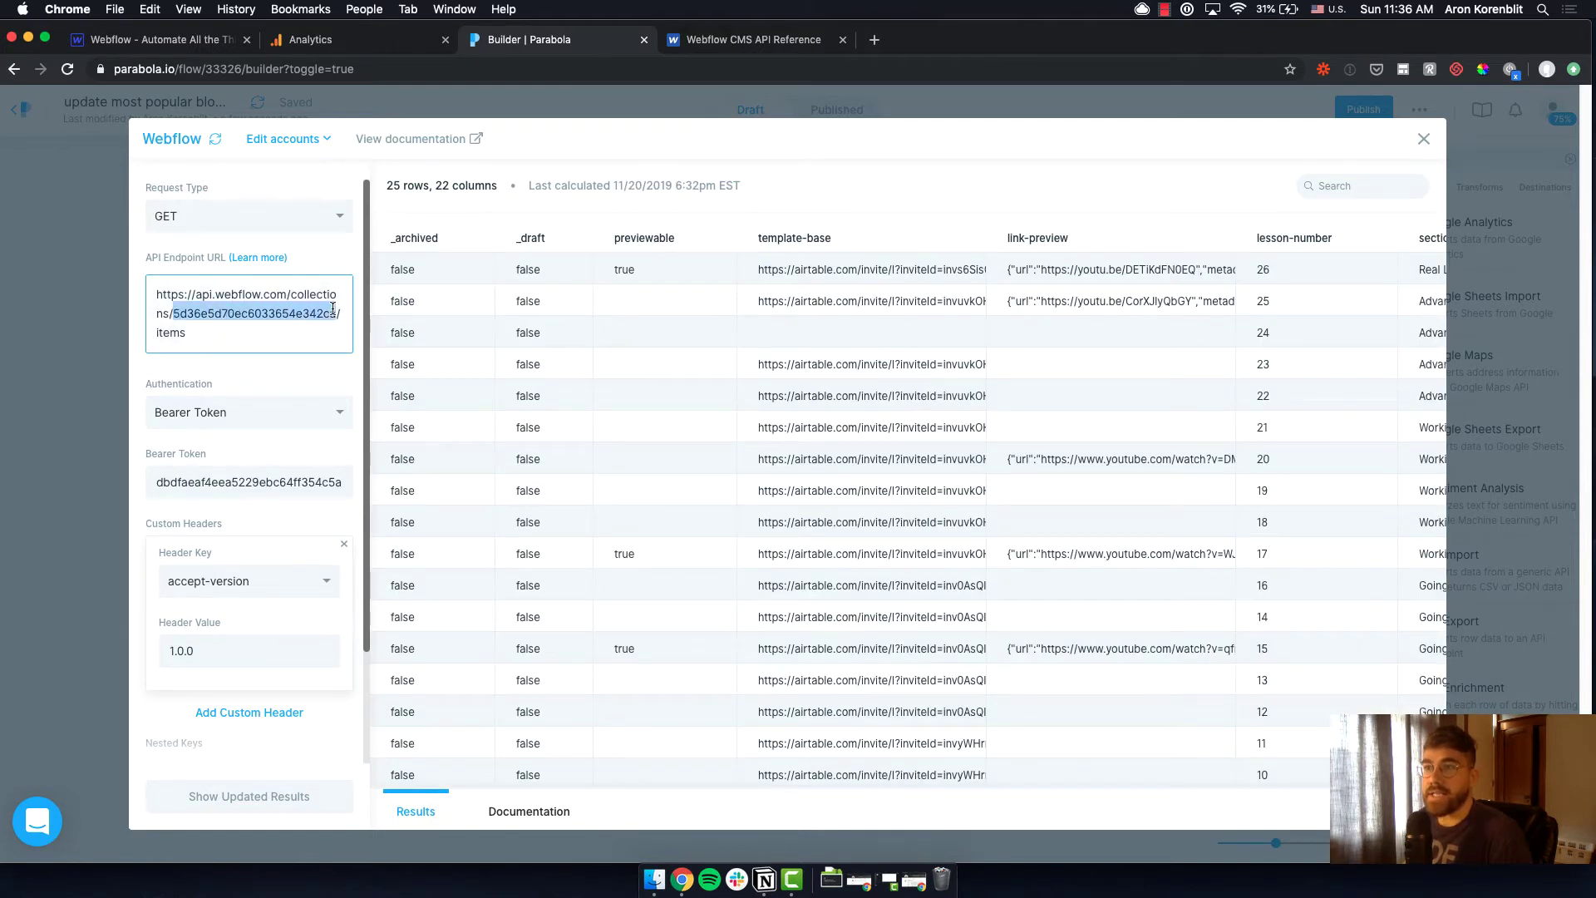
left_click(197, 335)
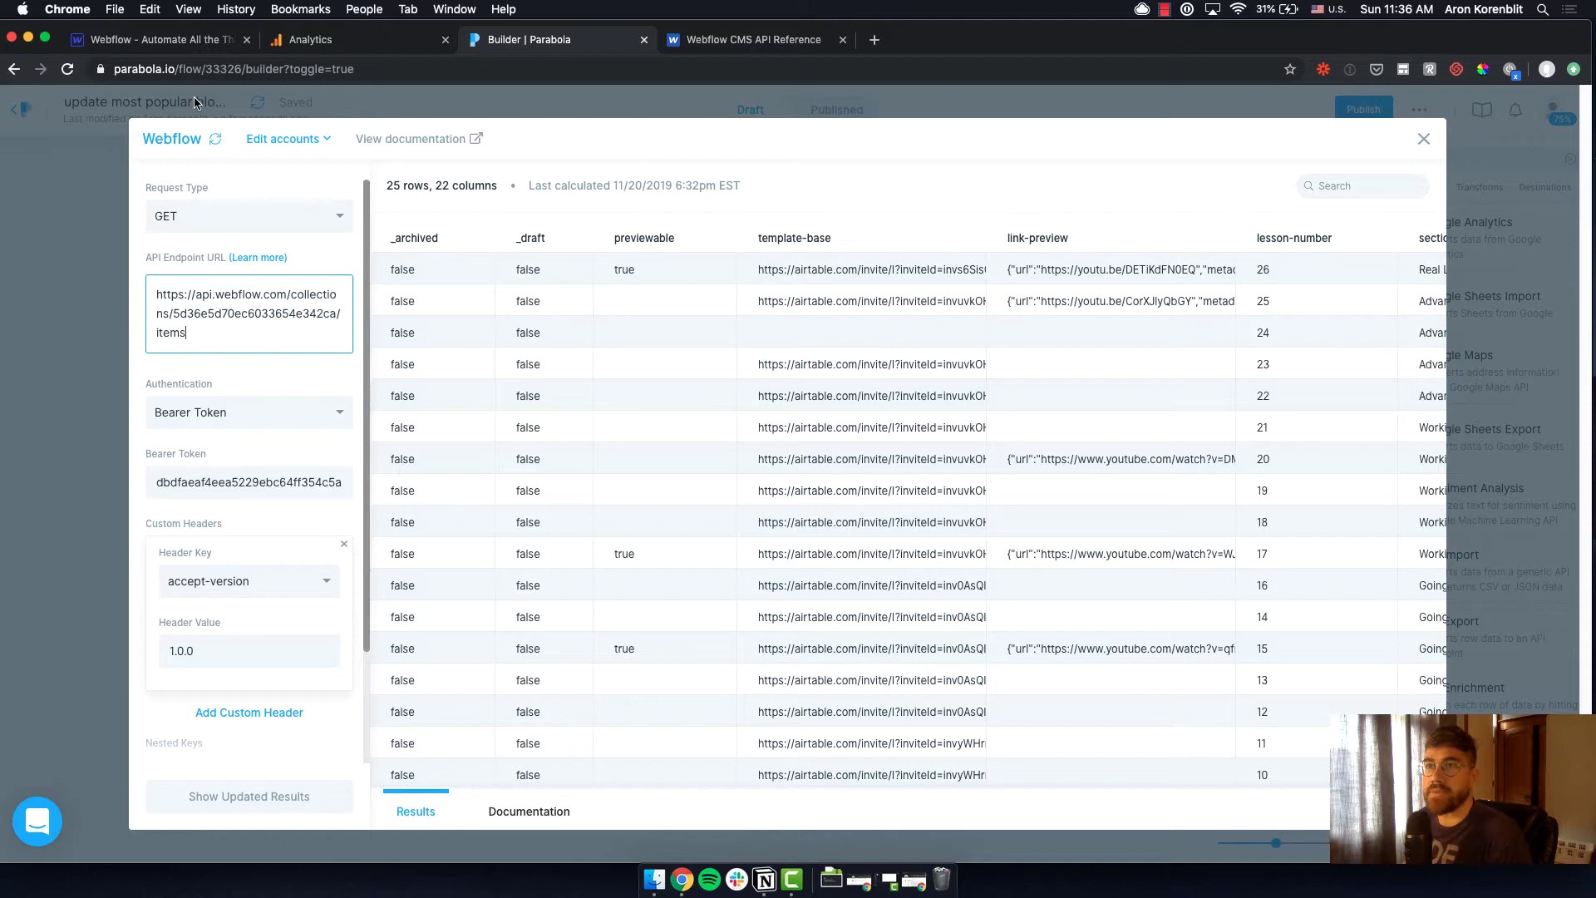
Switch to the Webflow Designer, open the Essential Guide collection's template page and select the page ID in its URL.
left_click(165, 50)
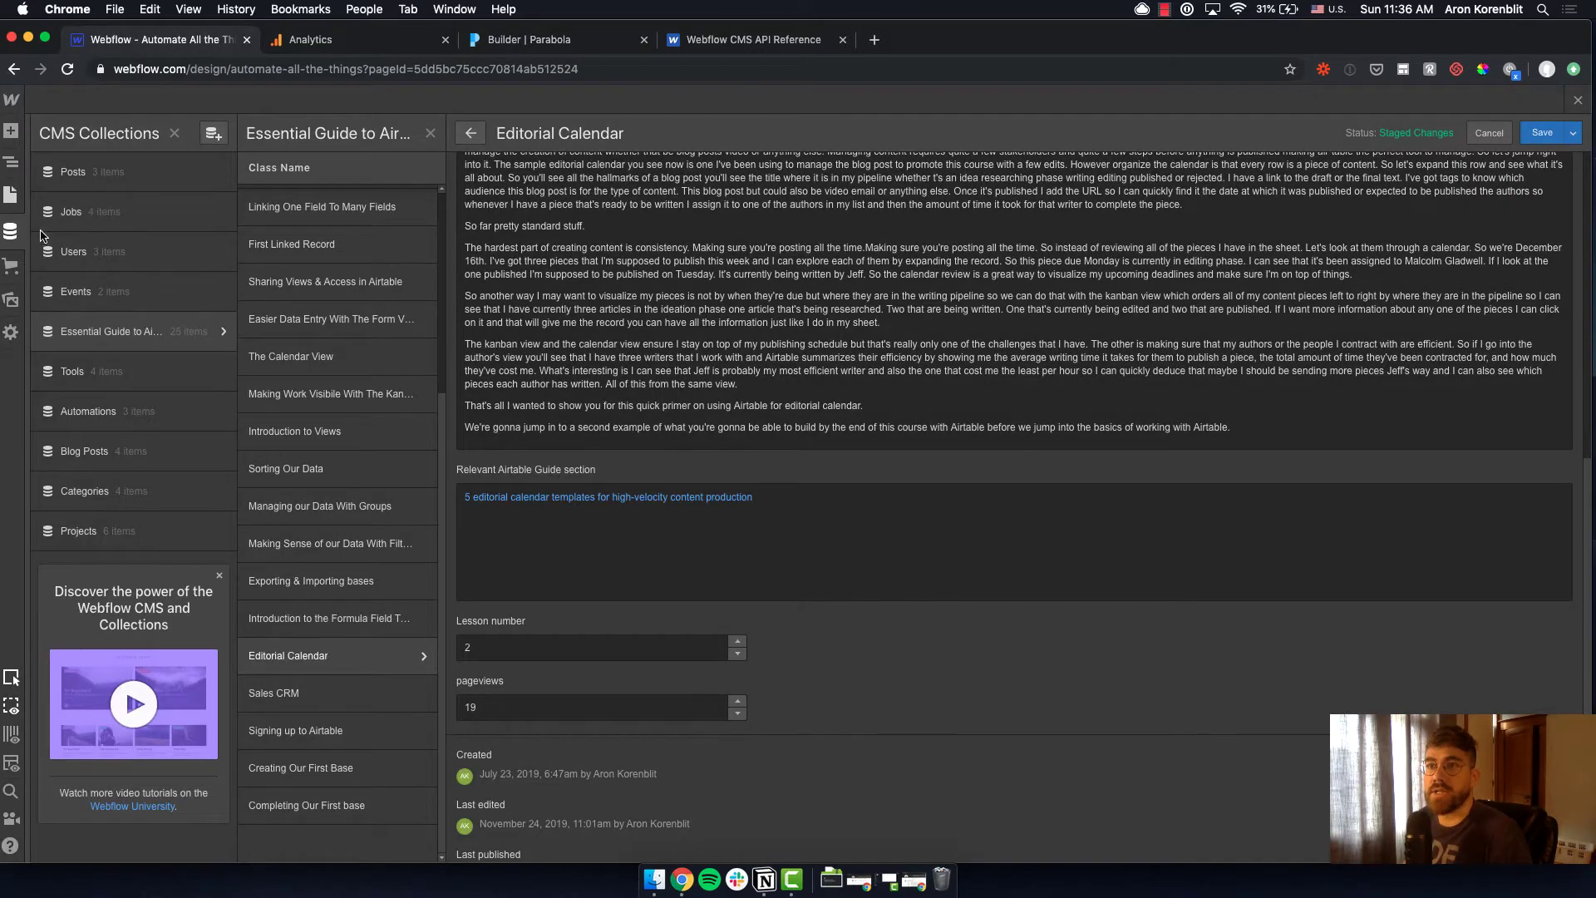
left_click(10, 197)
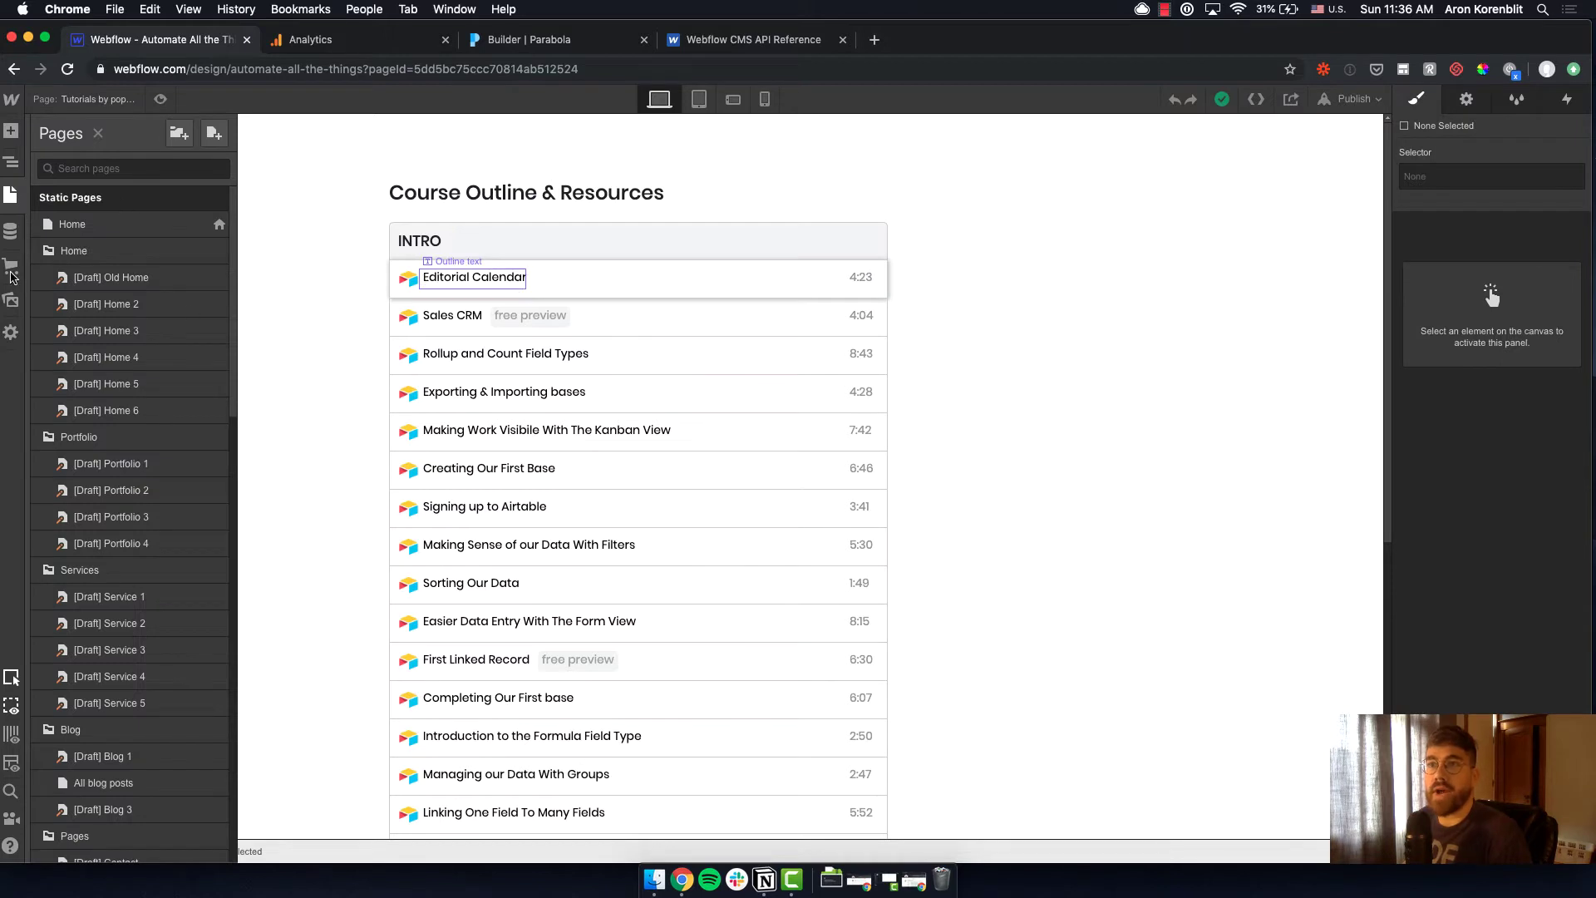
left_click(11, 199)
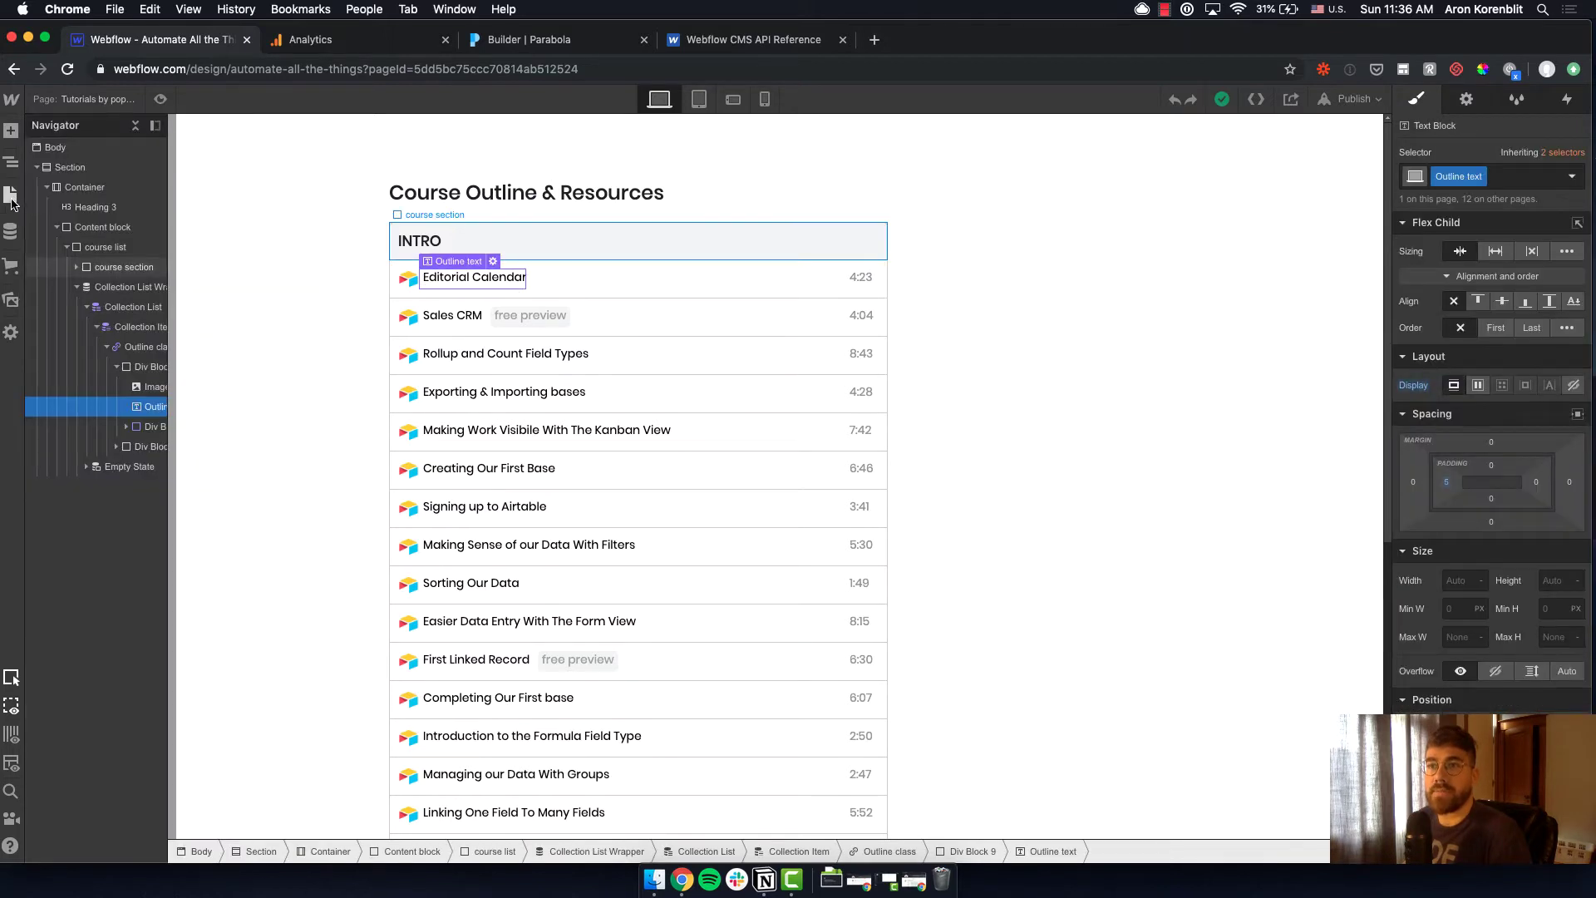
left_click(11, 200)
scroll(137, 624, "down", 10)
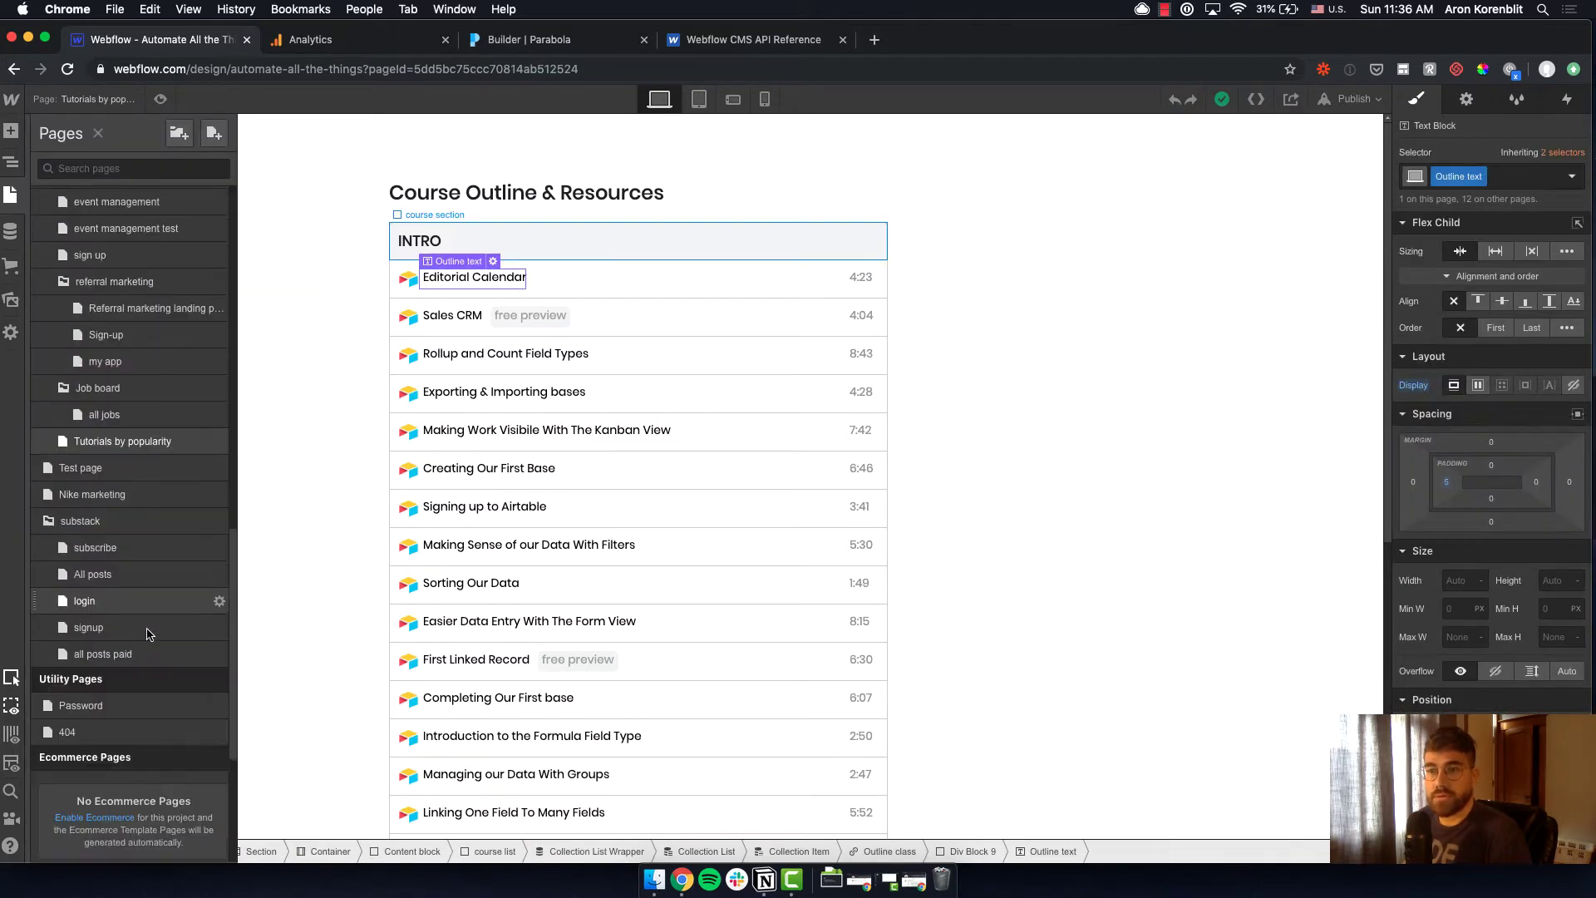
scroll(147, 635, "down", 5)
left_click(146, 723)
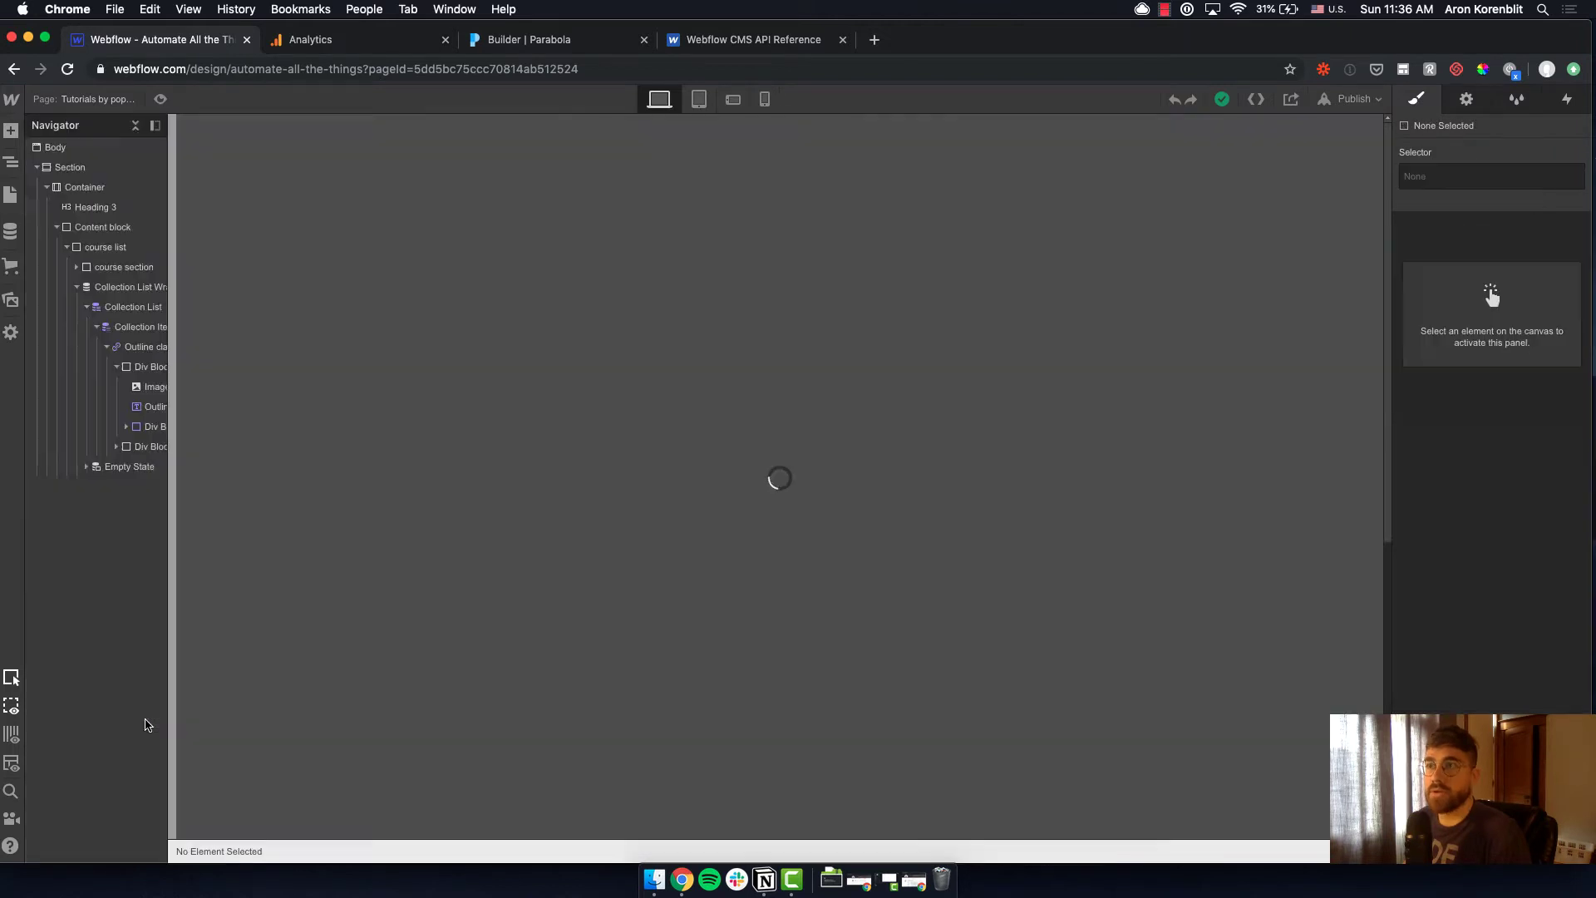
double_click(494, 69)
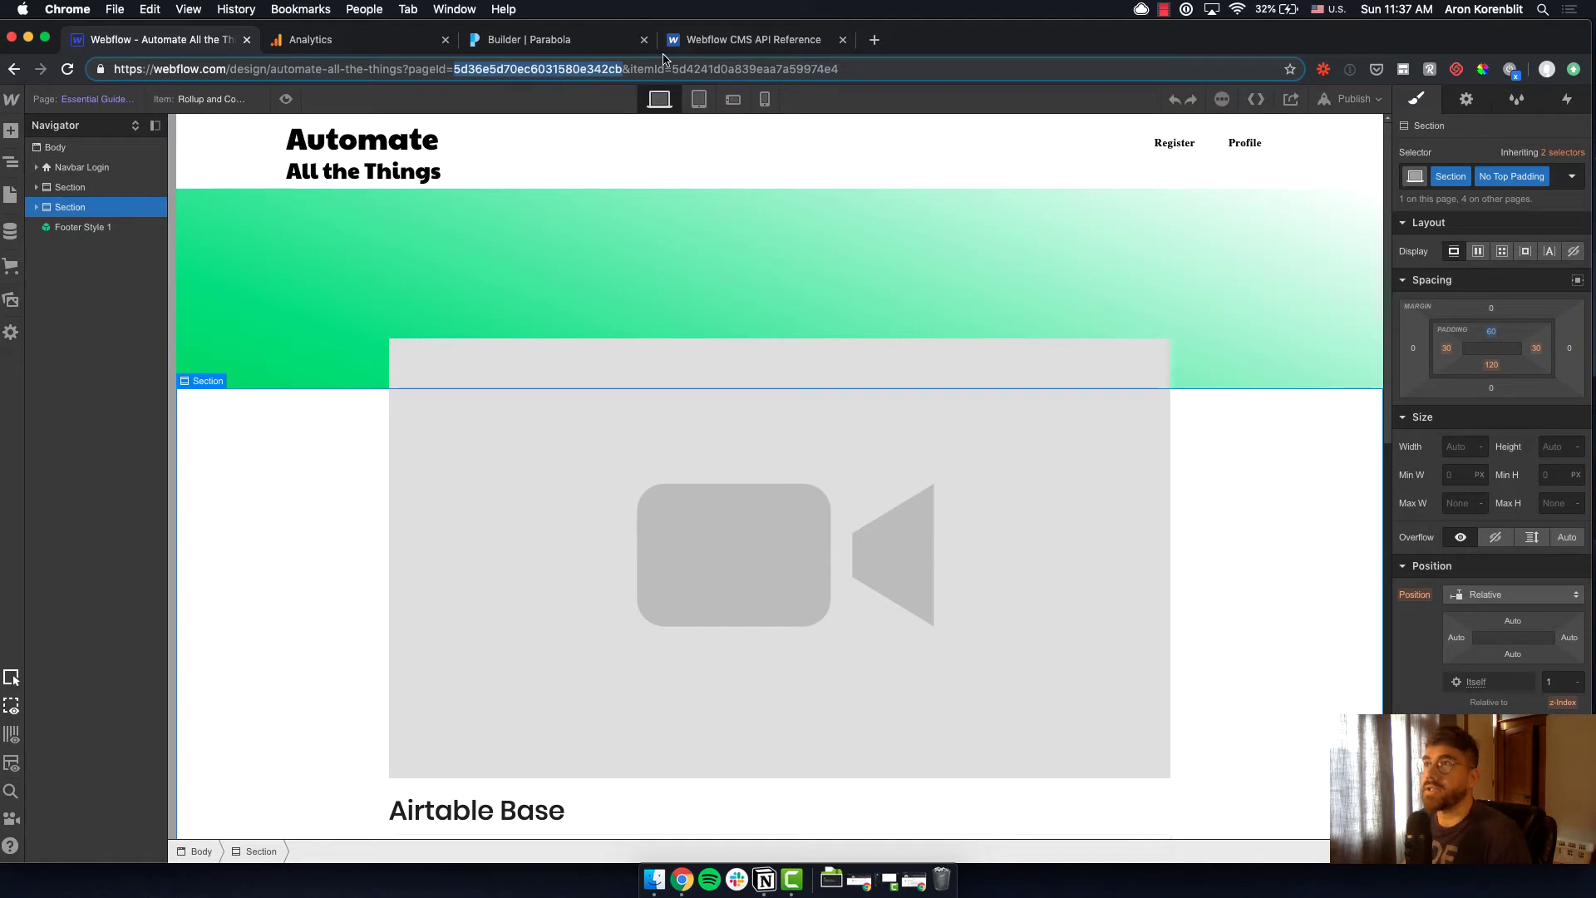
Return to Parabola, examine the imported Webflow CMS columns across to pageviews-2 and transcript, and close the Webflow source's settings.
left_click(565, 48)
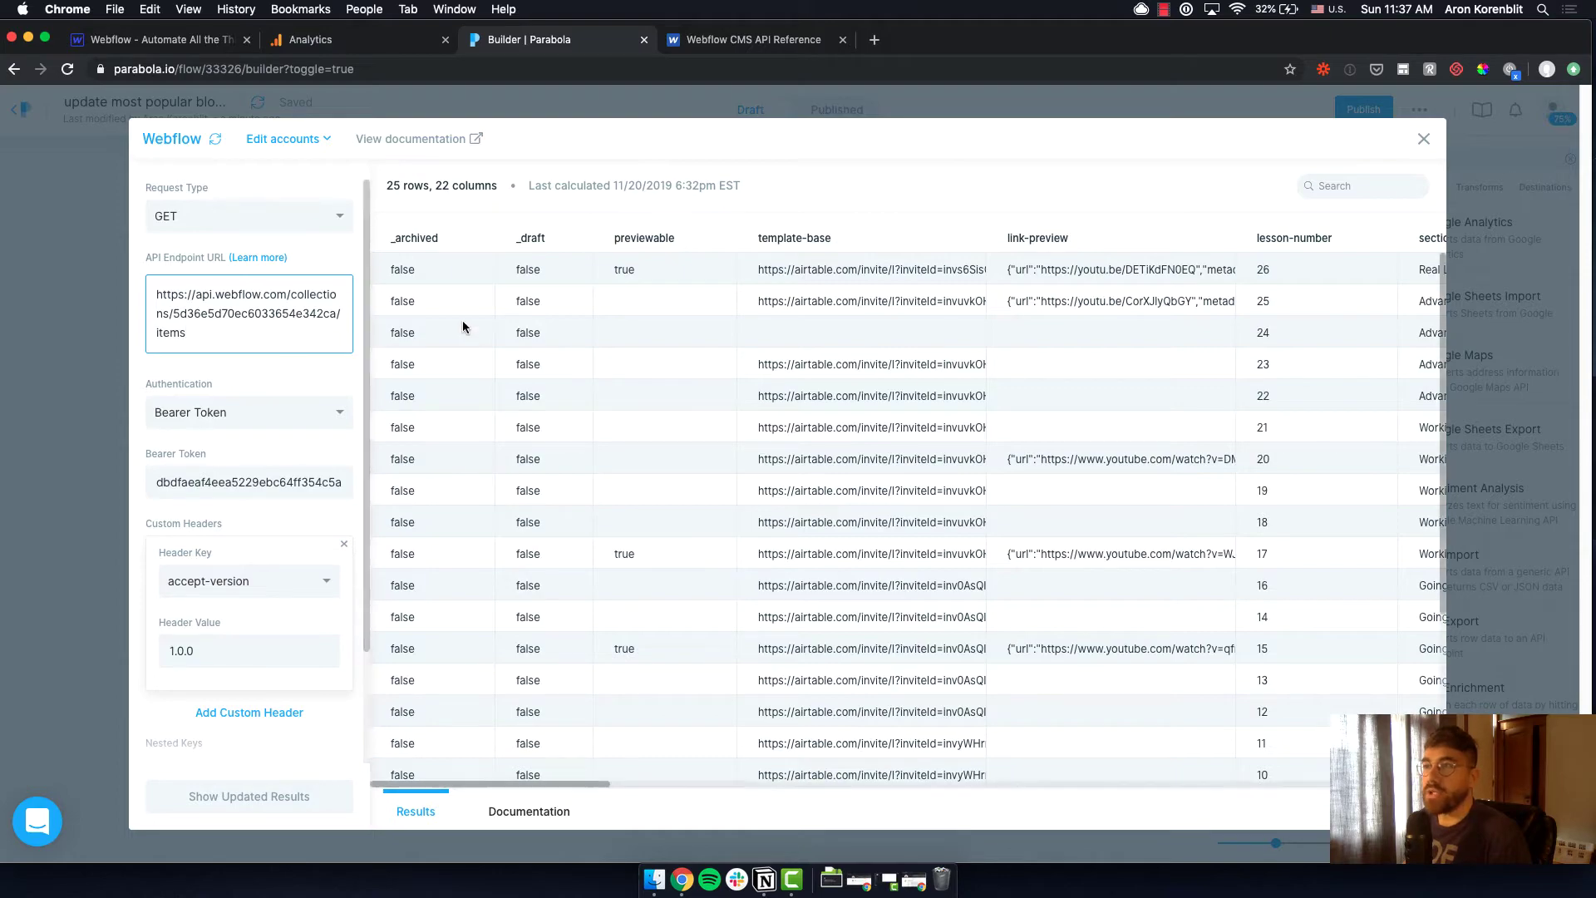
scroll(718, 773, "right", 5)
scroll(718, 771, "right", 10)
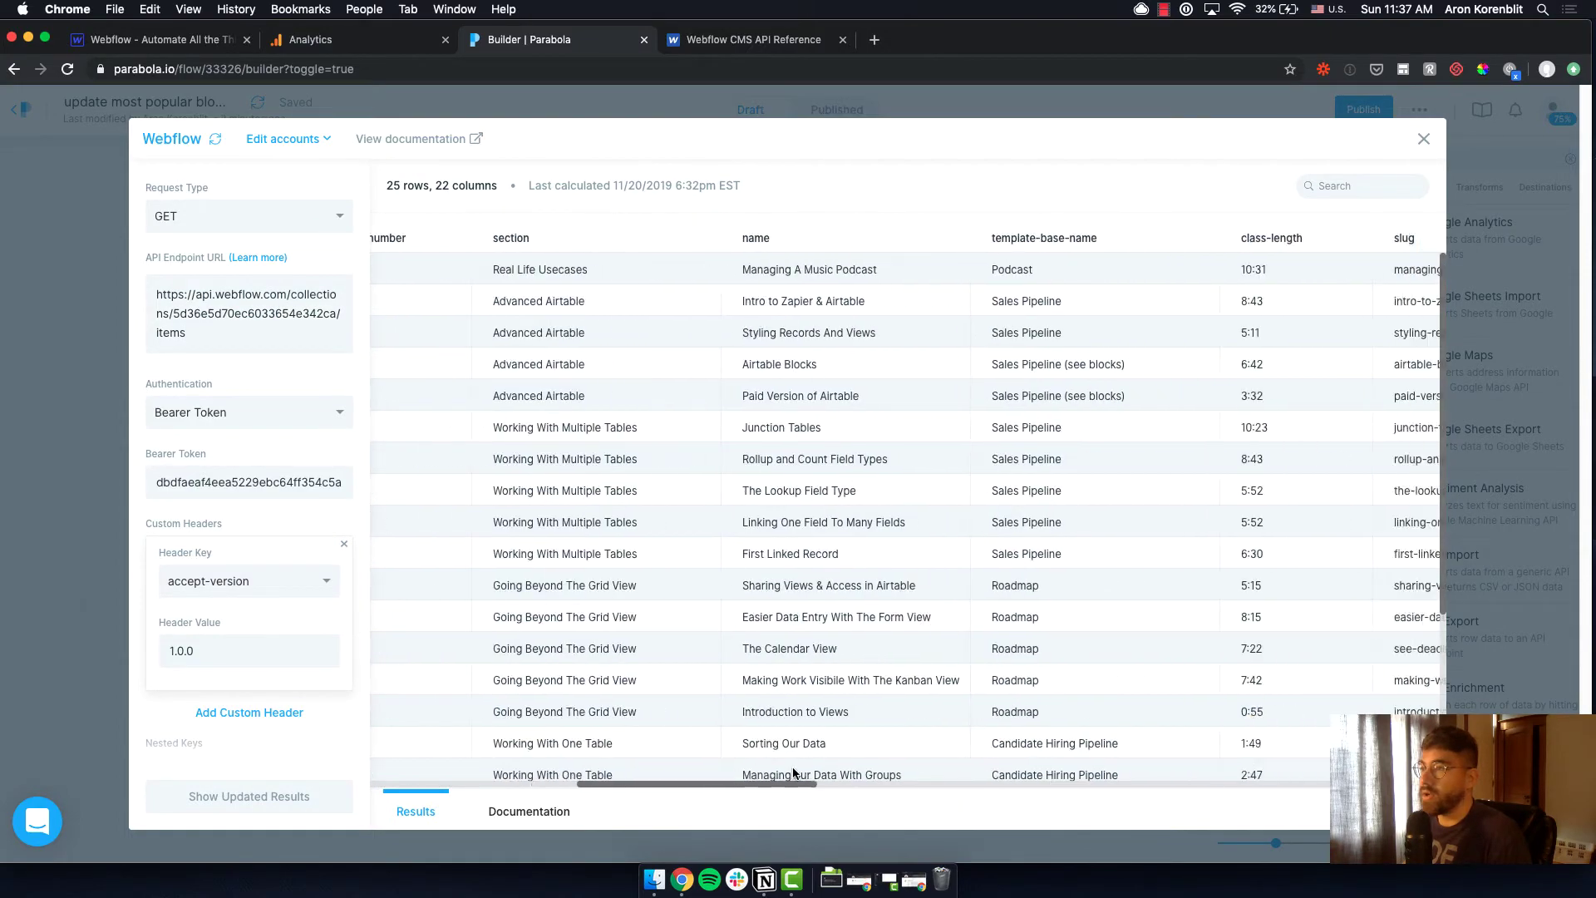
scroll(1114, 752, "right", 10)
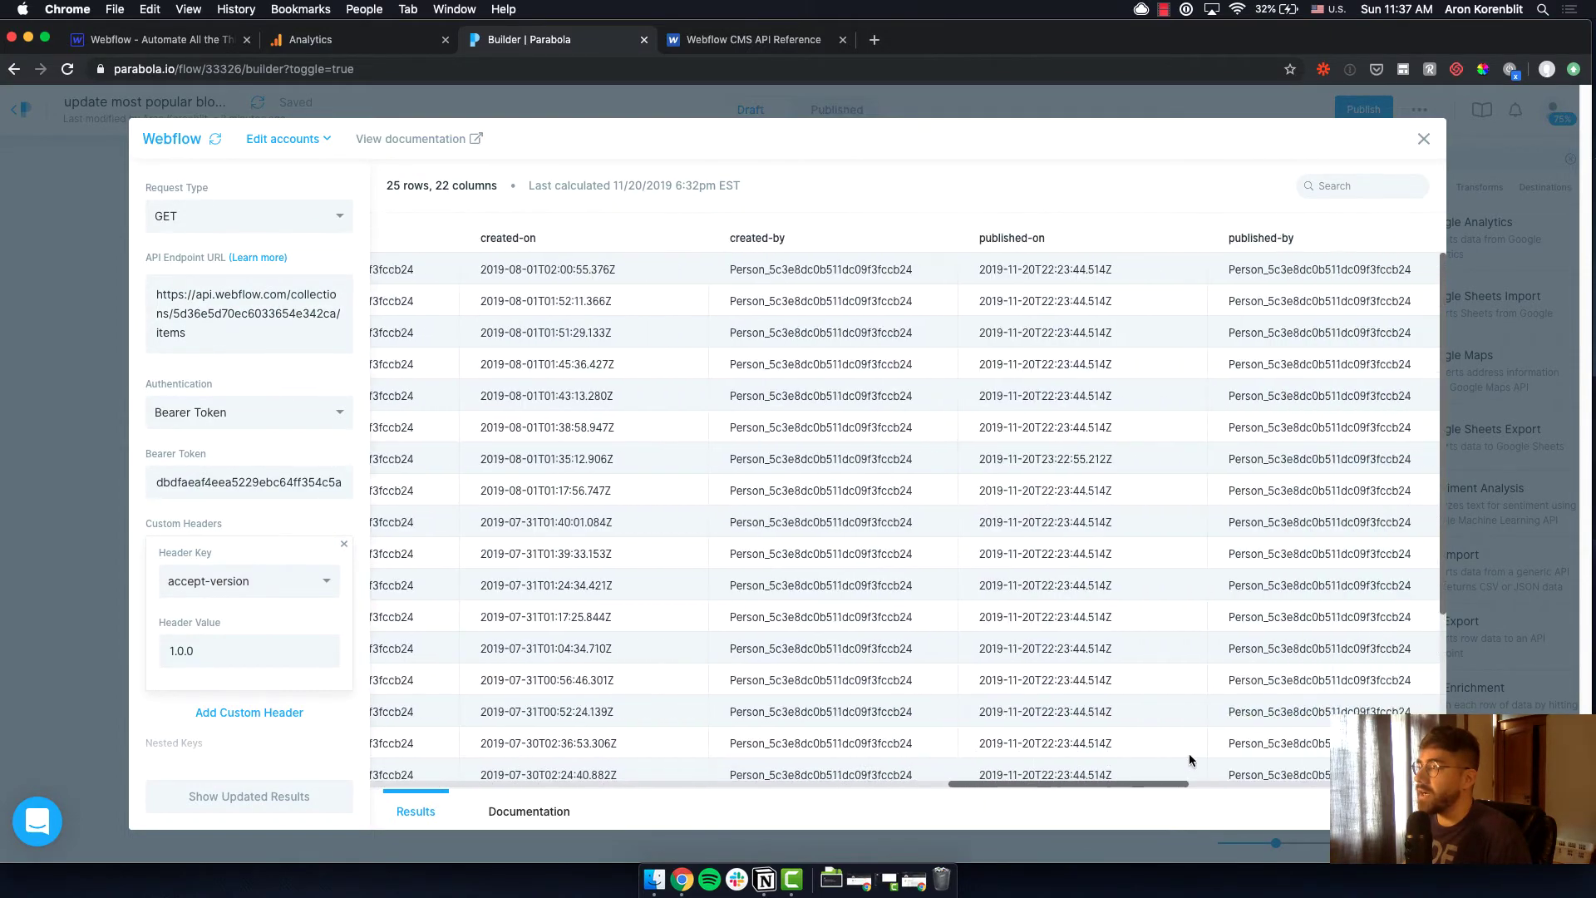
scroll(707, 751, "left", 10)
scroll(706, 751, "left", 15)
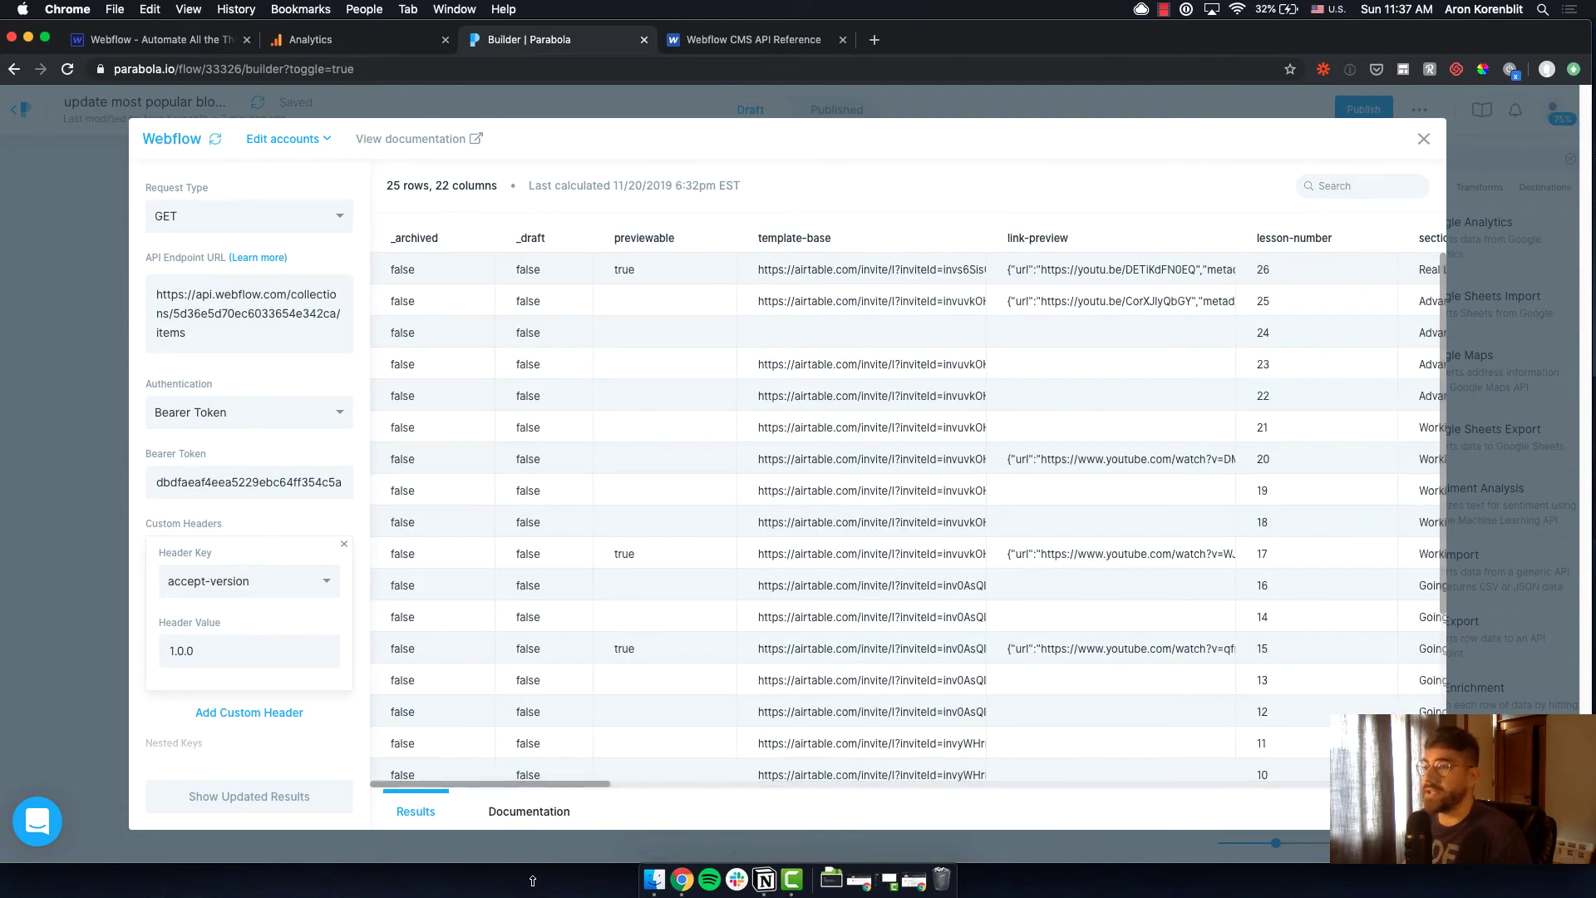
left_click_drag(597, 783, 1163, 772)
scroll(1163, 772, "right", 15)
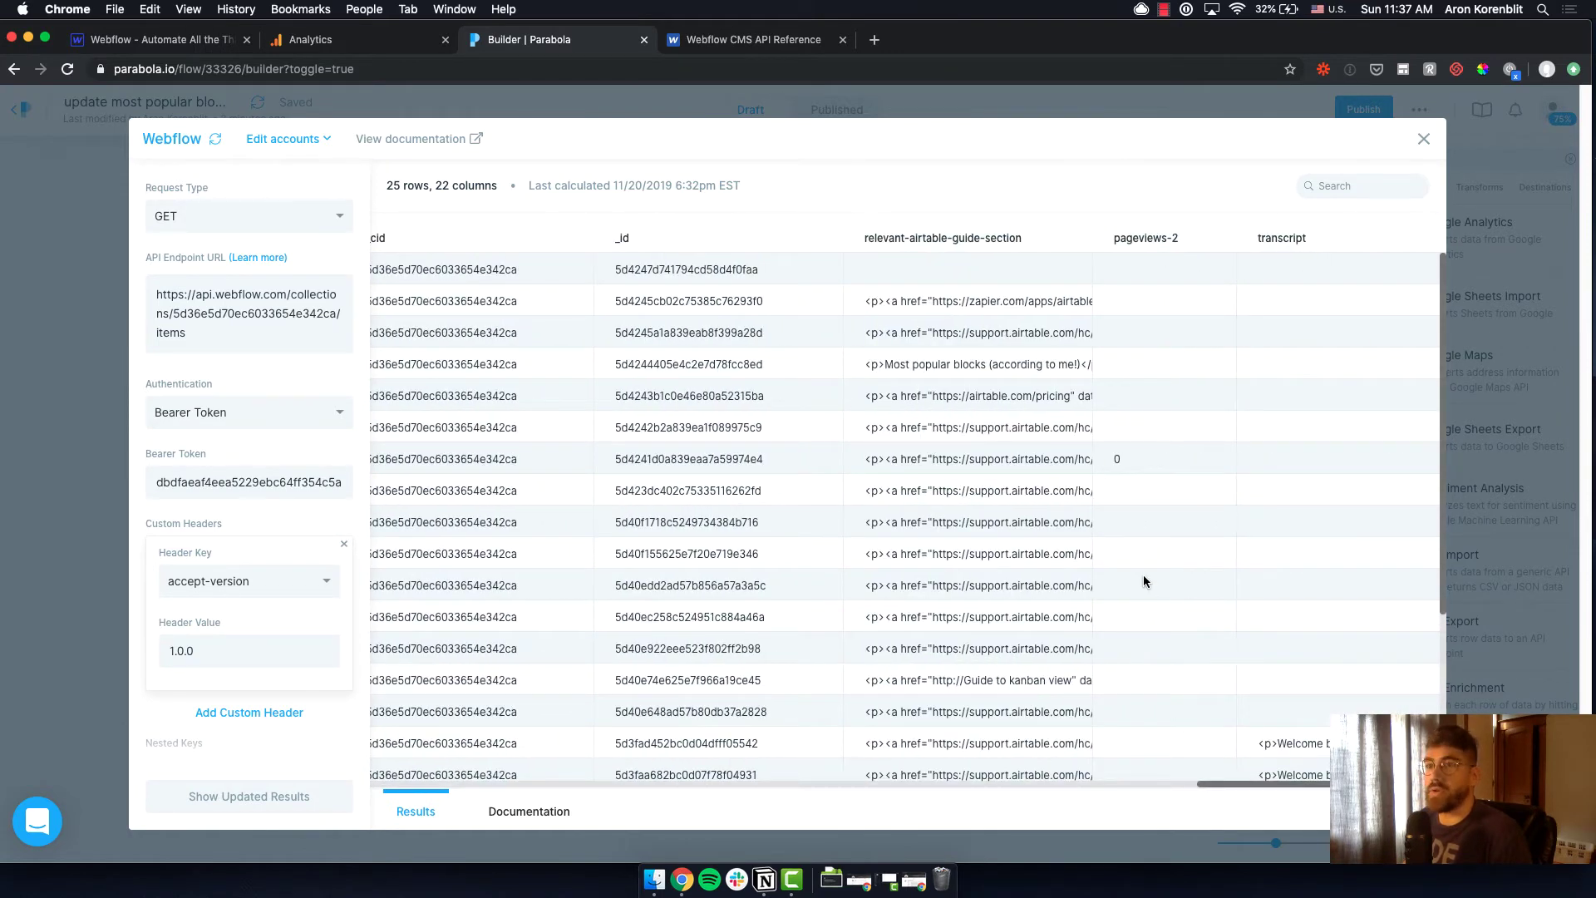
left_click(121, 571)
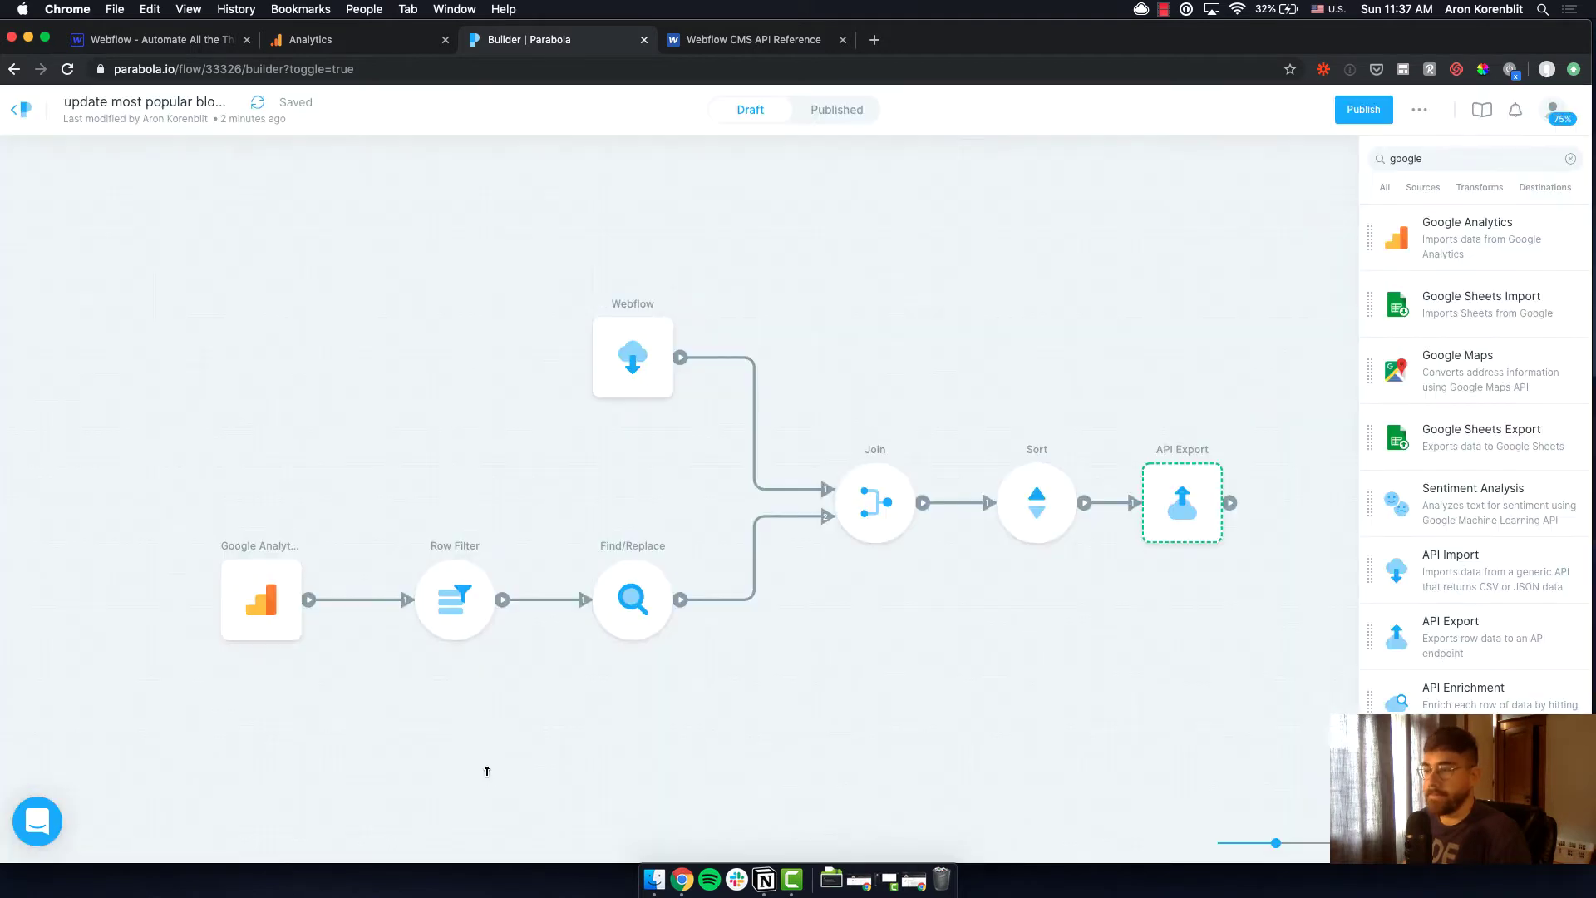
Check off the "Import Webflow CMS data into Parabola" task in the Notion roadmap.
left_click(764, 887)
left_click(565, 519)
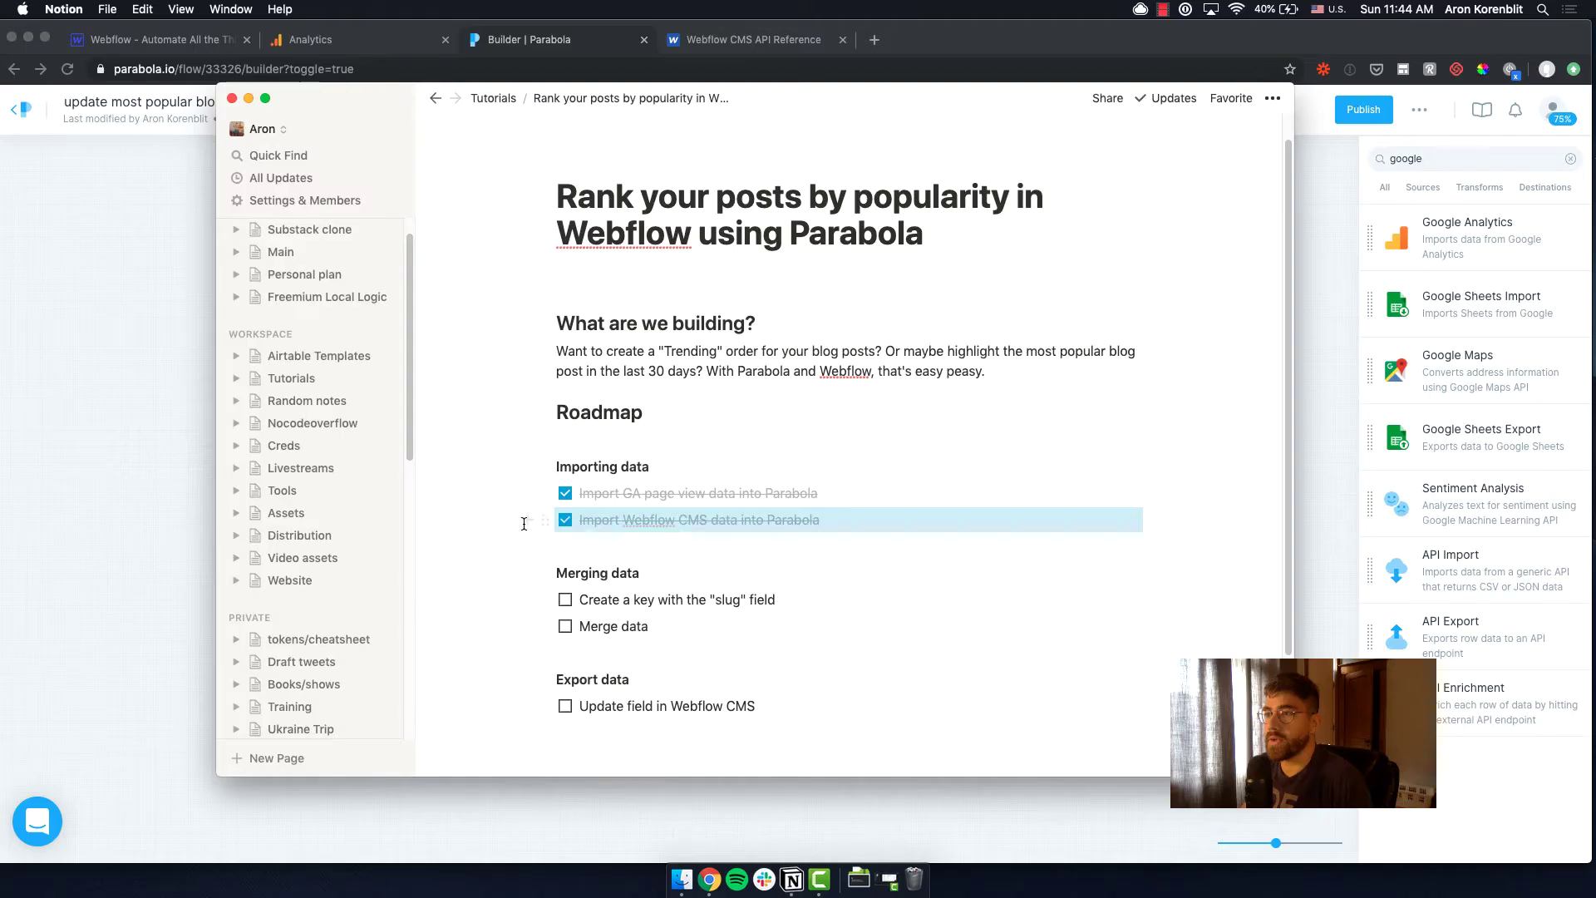
Return to Parabola, examine the lesson slugs in the Google Analytics source's ga:pagePath column, and close its settings.
left_click(439, 553)
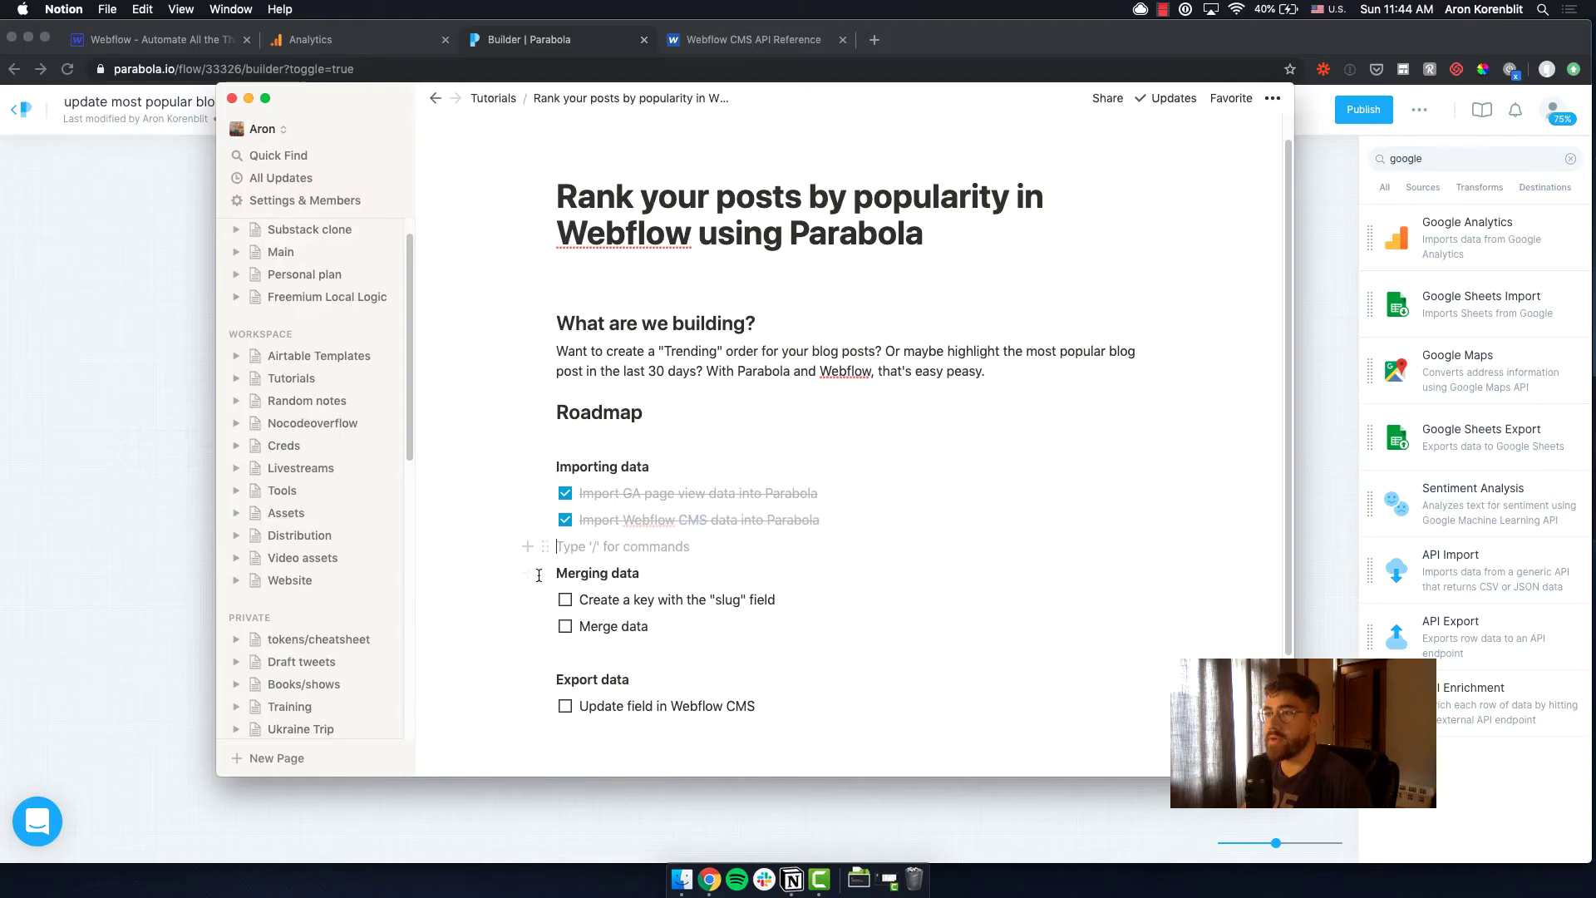
left_click(123, 526)
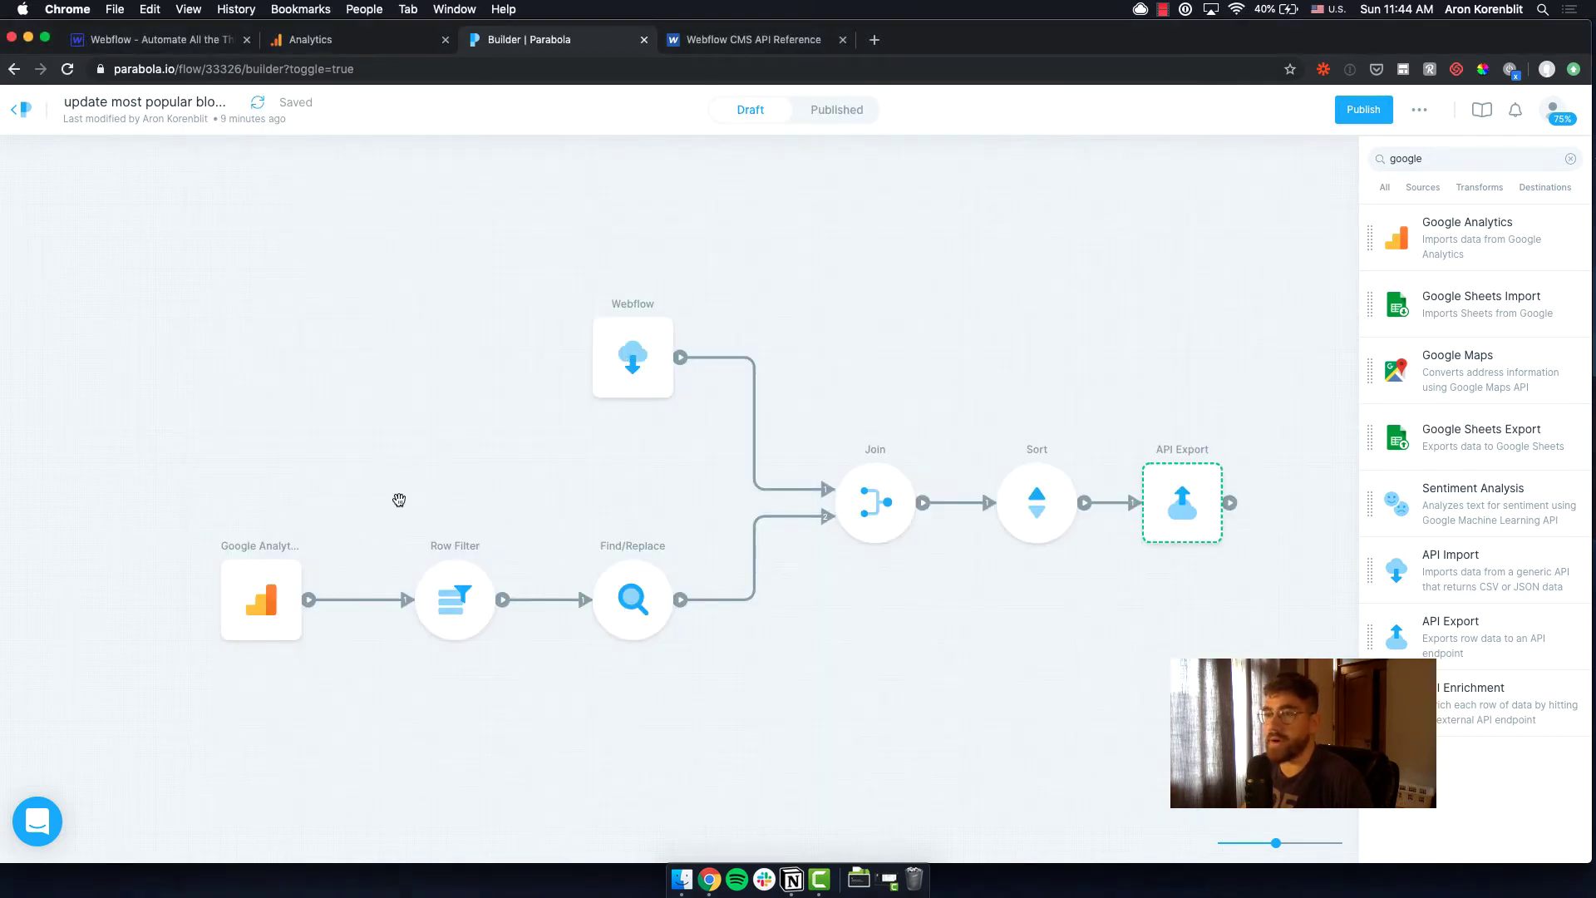
left_click(265, 587)
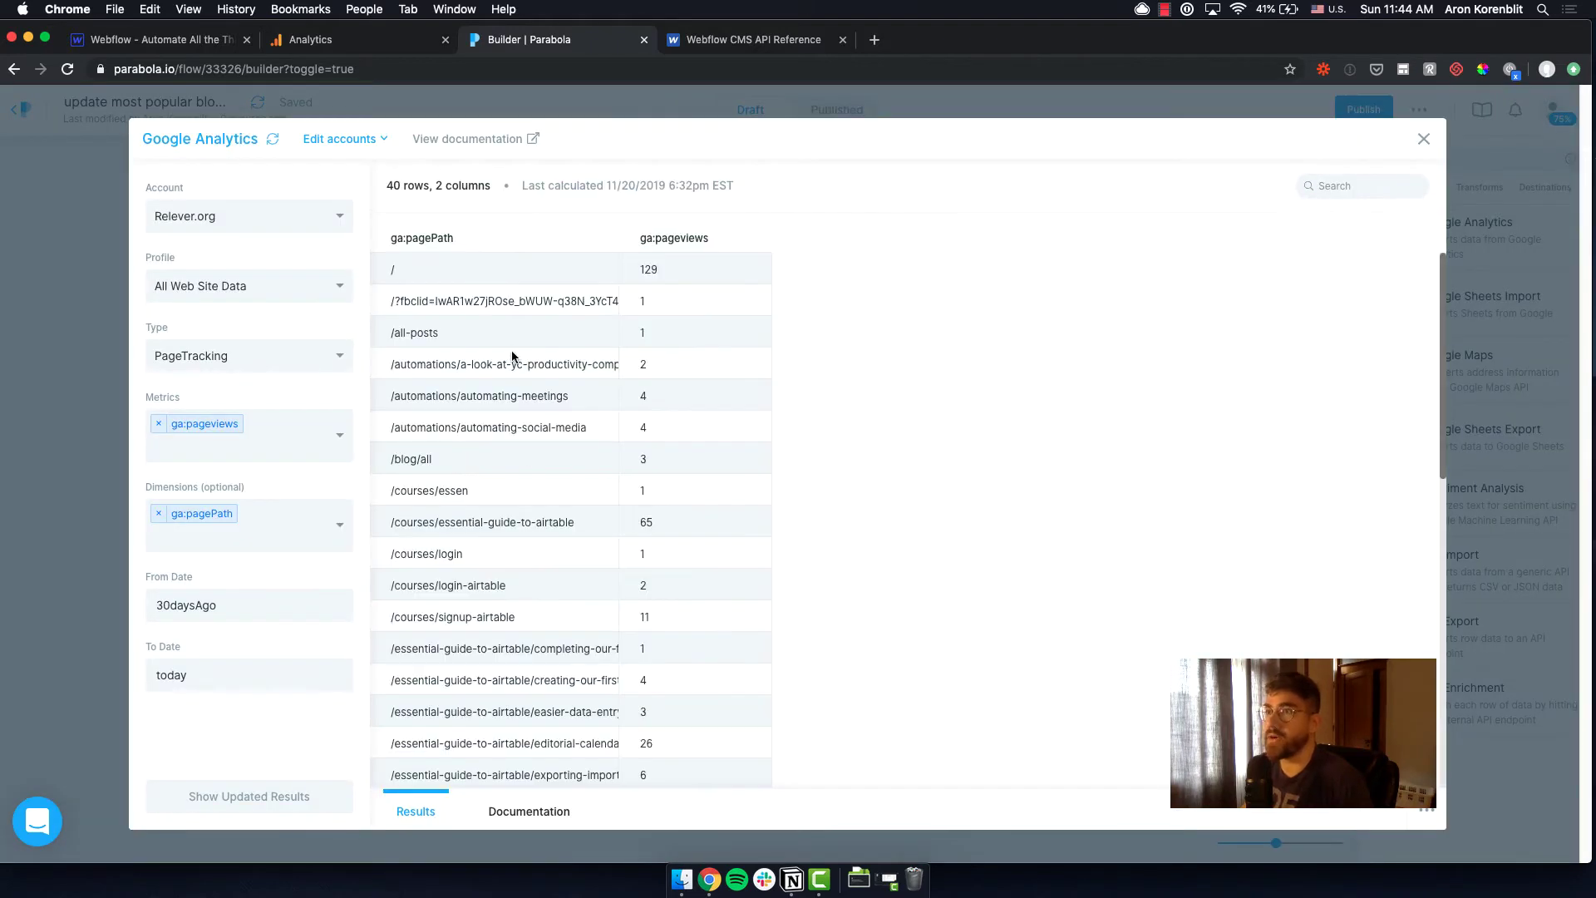
scroll(569, 529, "down", 1)
scroll(632, 515, "down", 1)
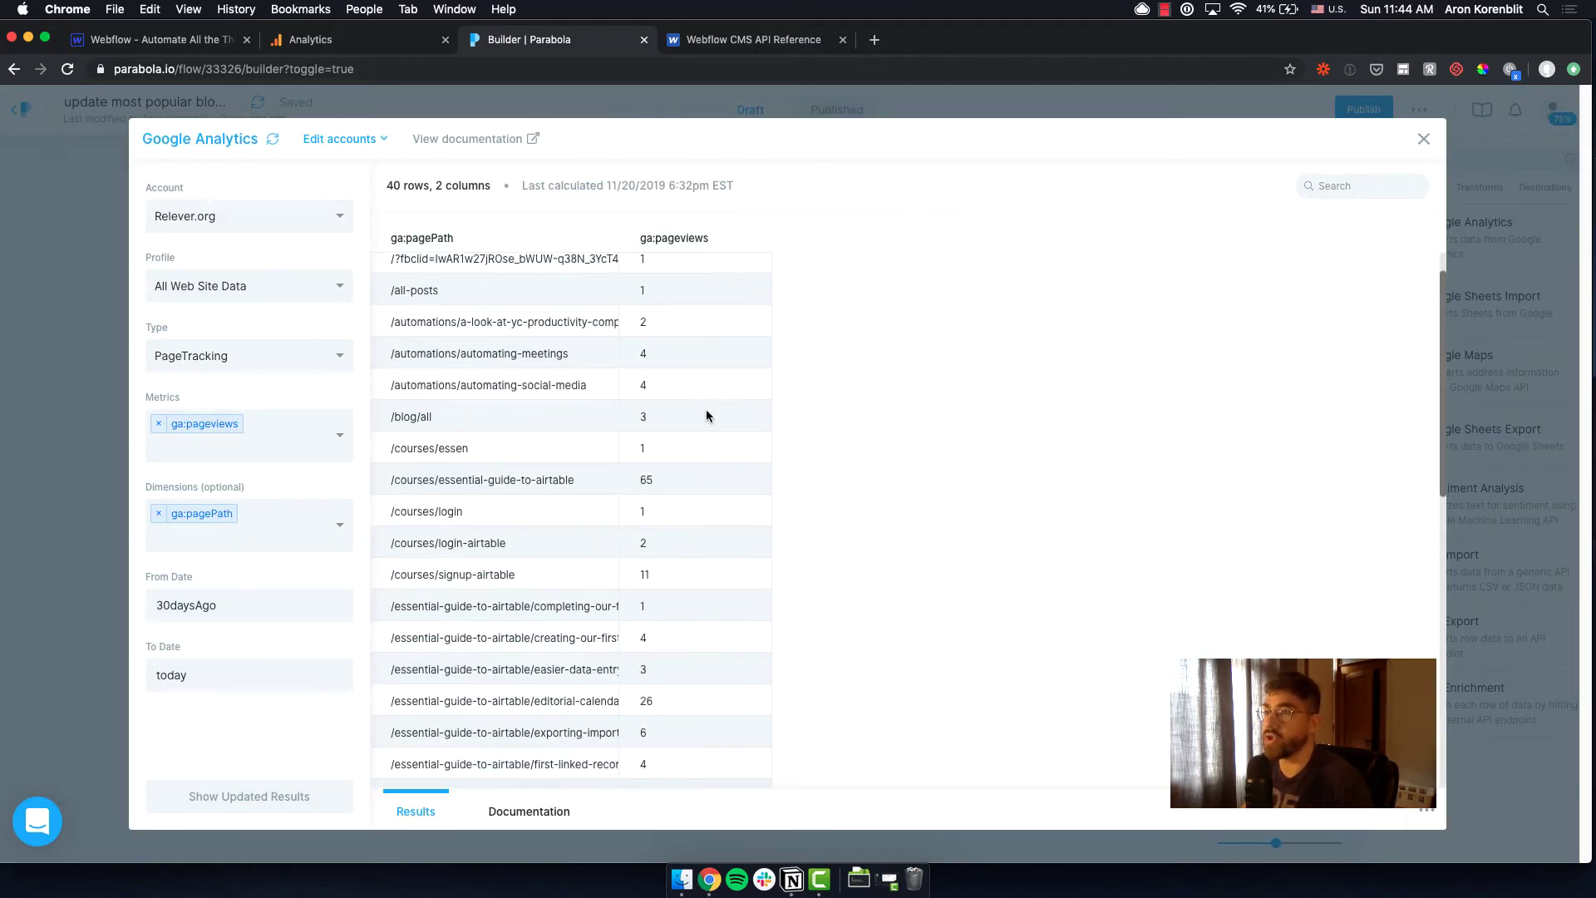
scroll(555, 621, "down", 1)
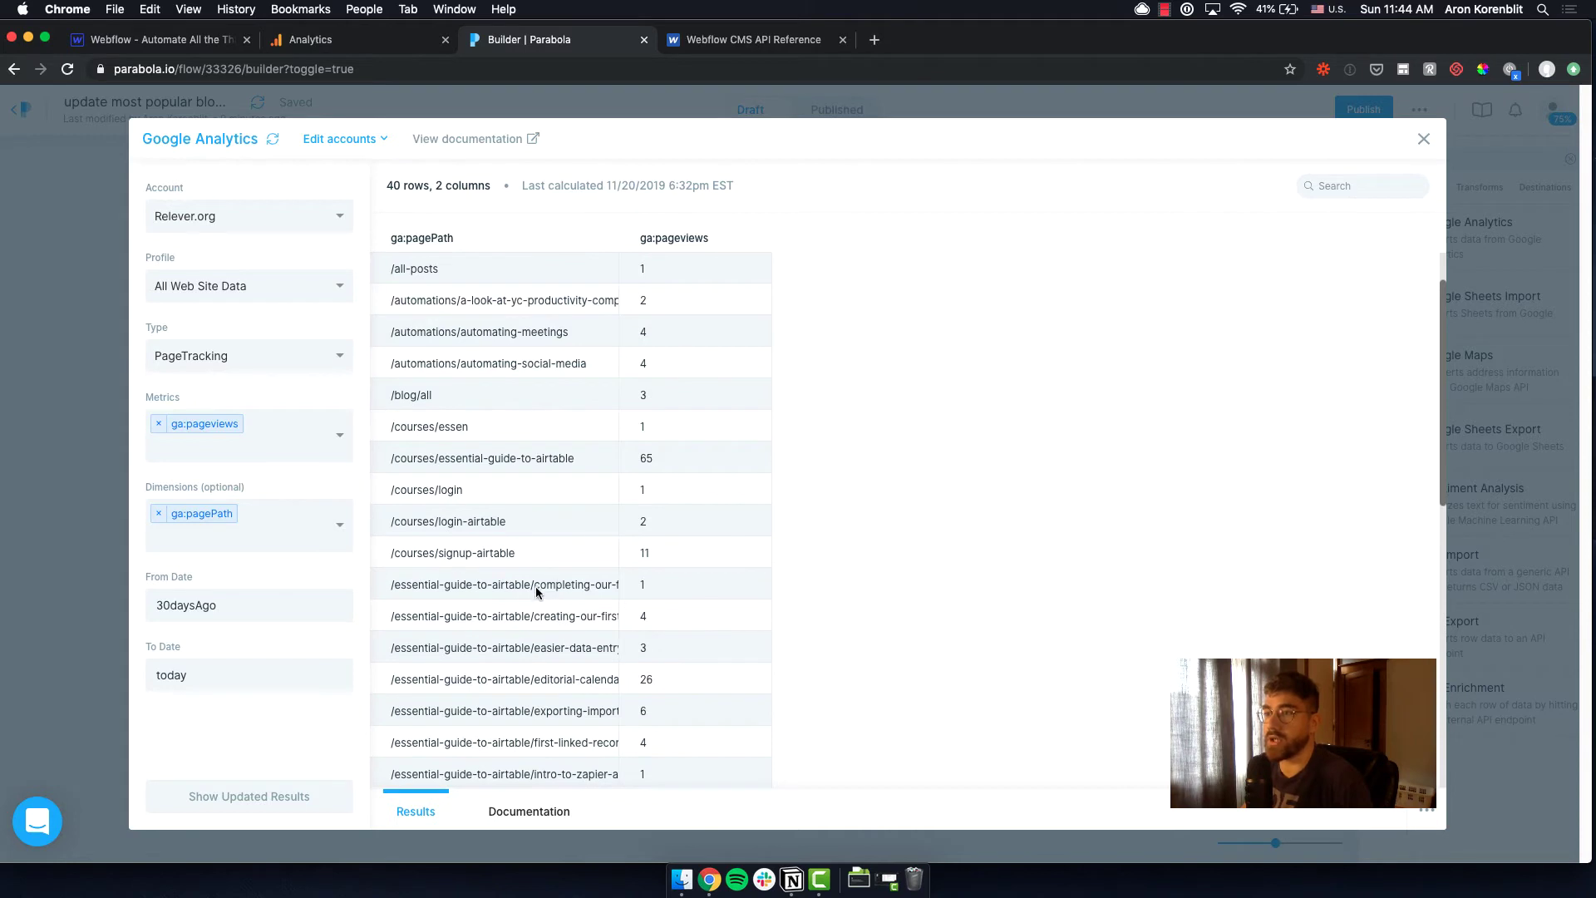
left_click_drag(535, 587, 621, 586)
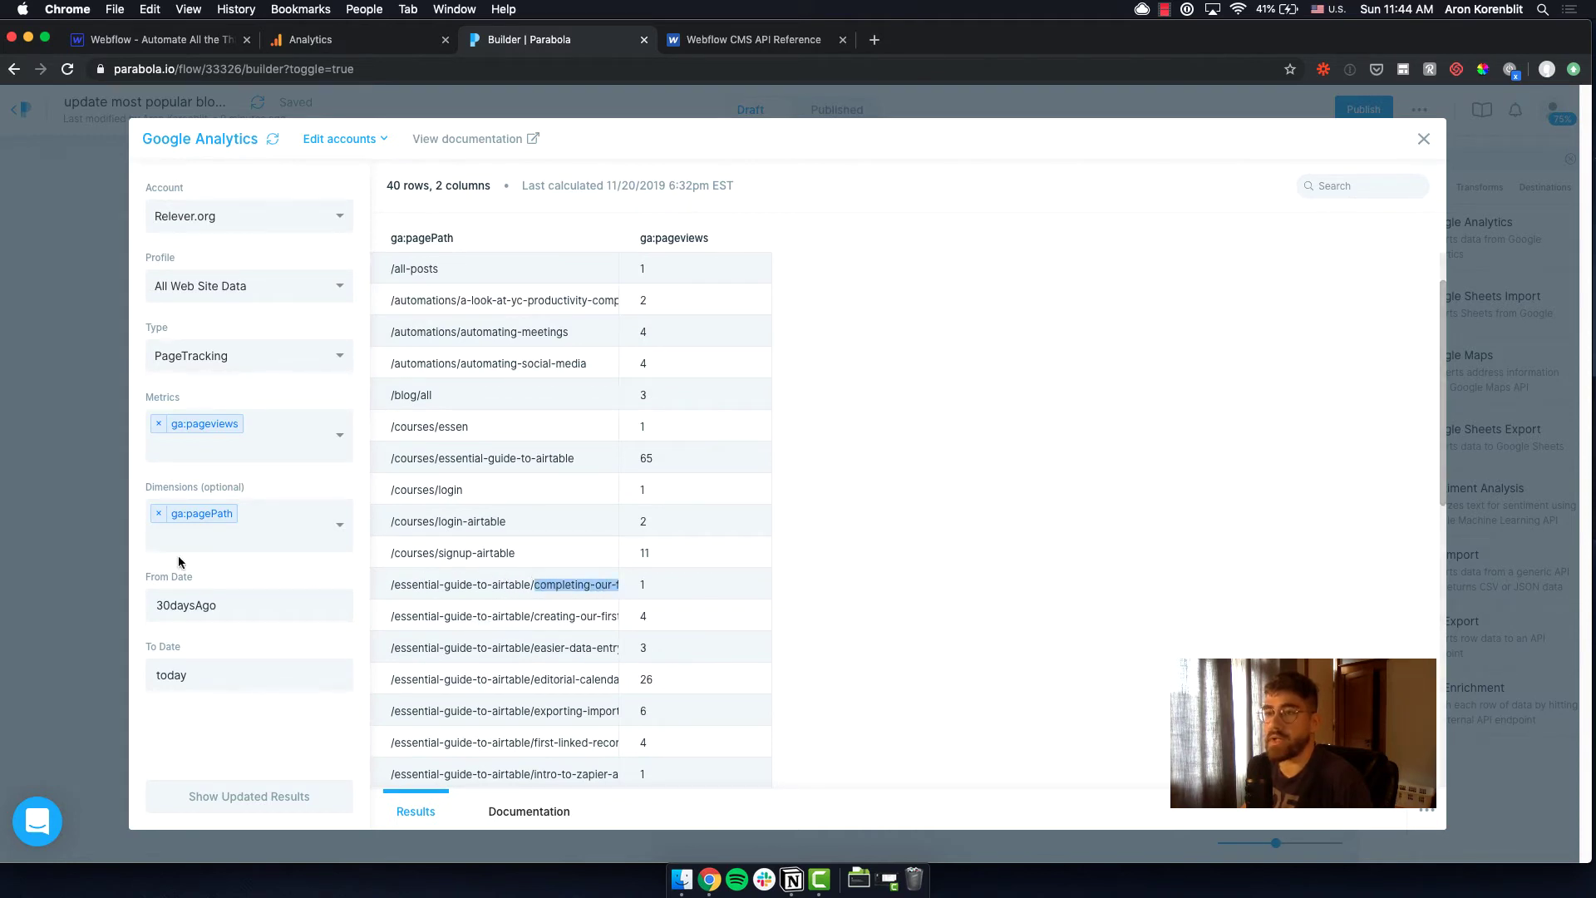
left_click(107, 560)
Examine the slug column in the Webflow source's imported data and close its settings.
left_click(630, 350)
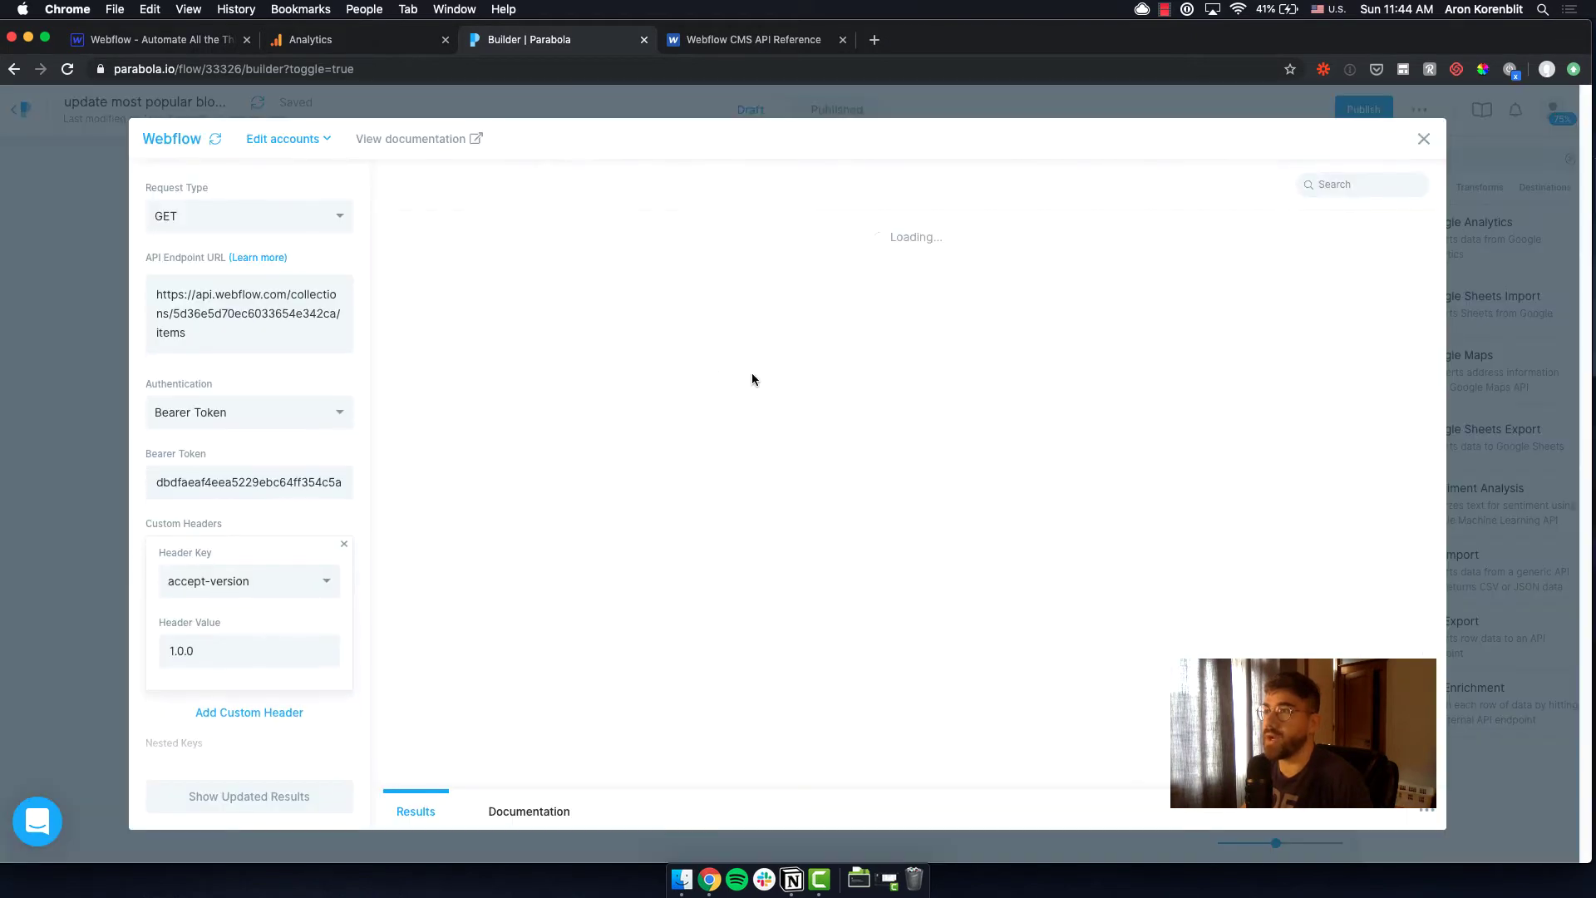
scroll(626, 761, "right", 10)
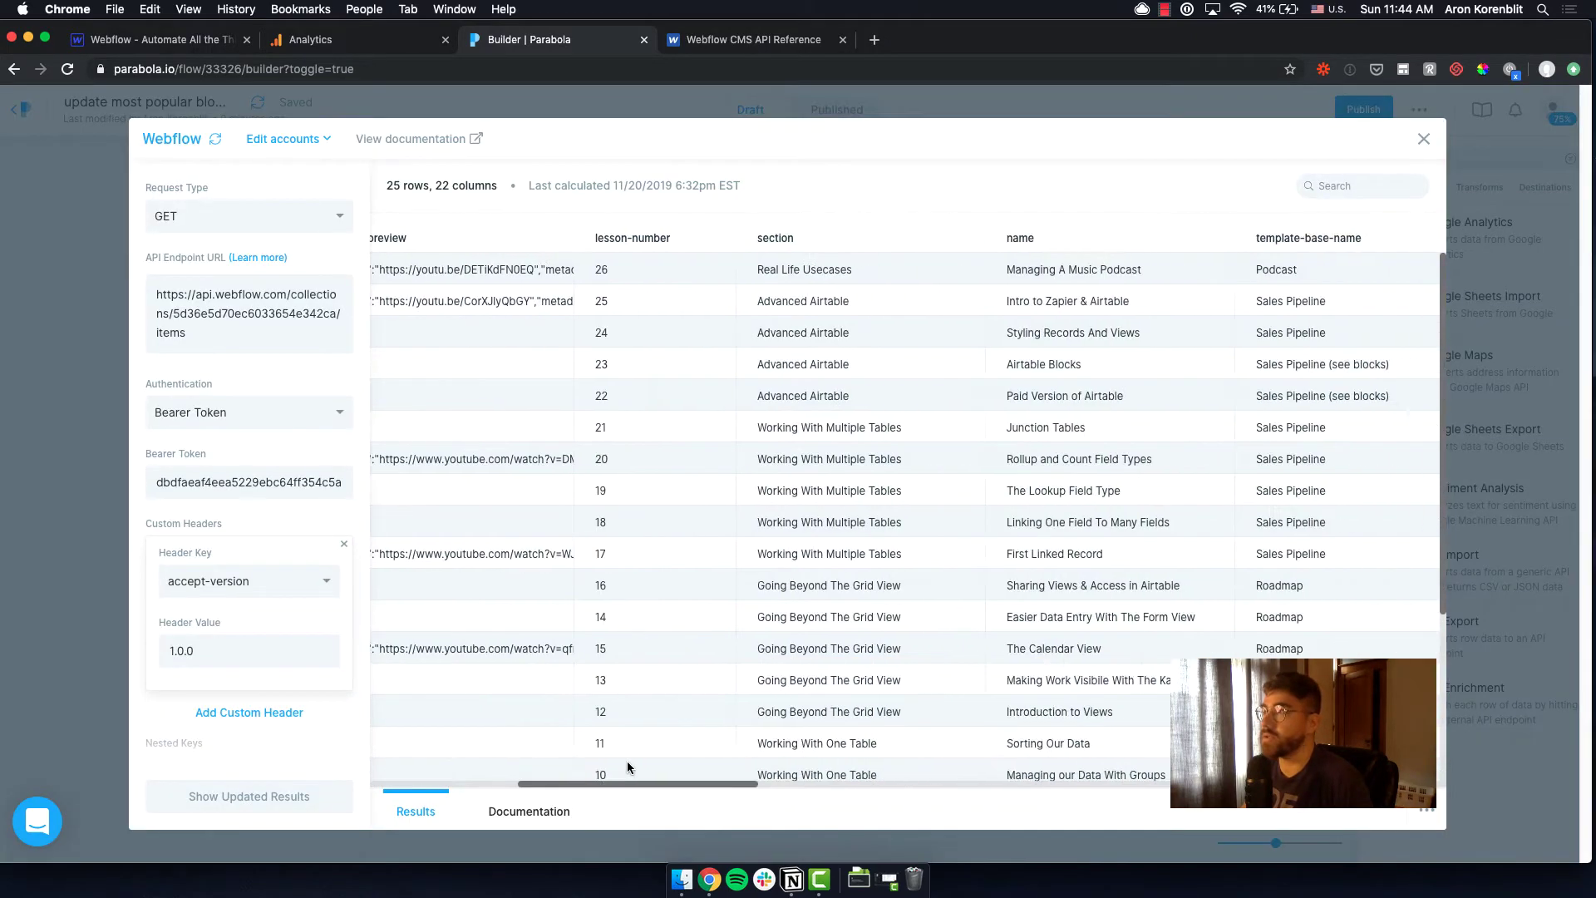
scroll(713, 754, "right", 6)
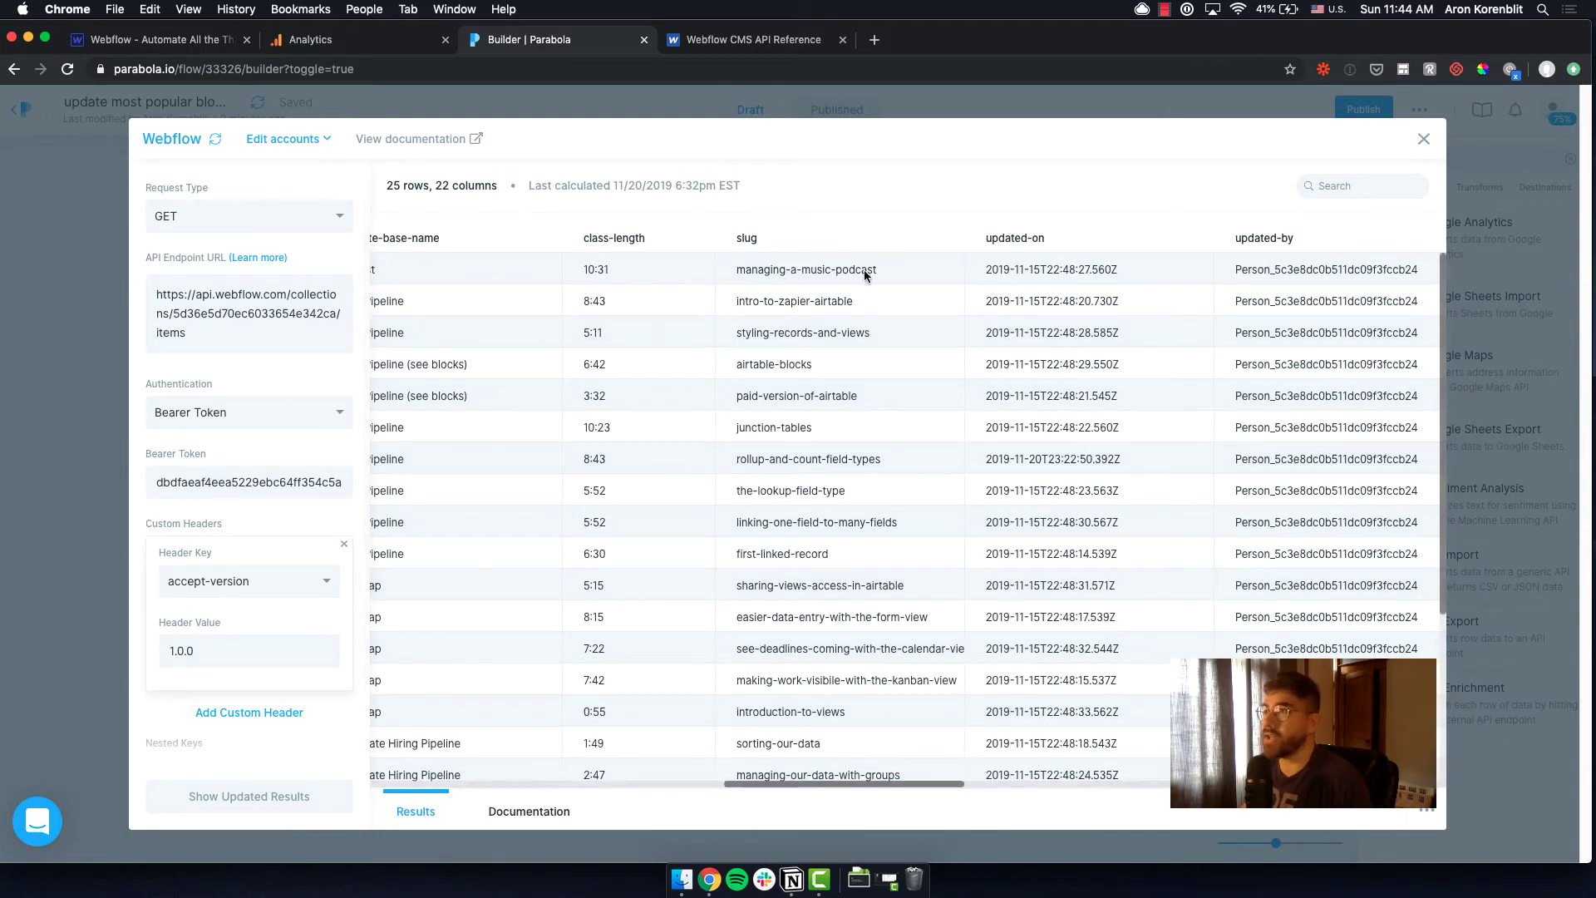
left_click(89, 435)
Review the Row Filter rule on ga:pagePath and the essential-guide-to-airtable paths it keeps, and close its settings.
left_click(472, 609)
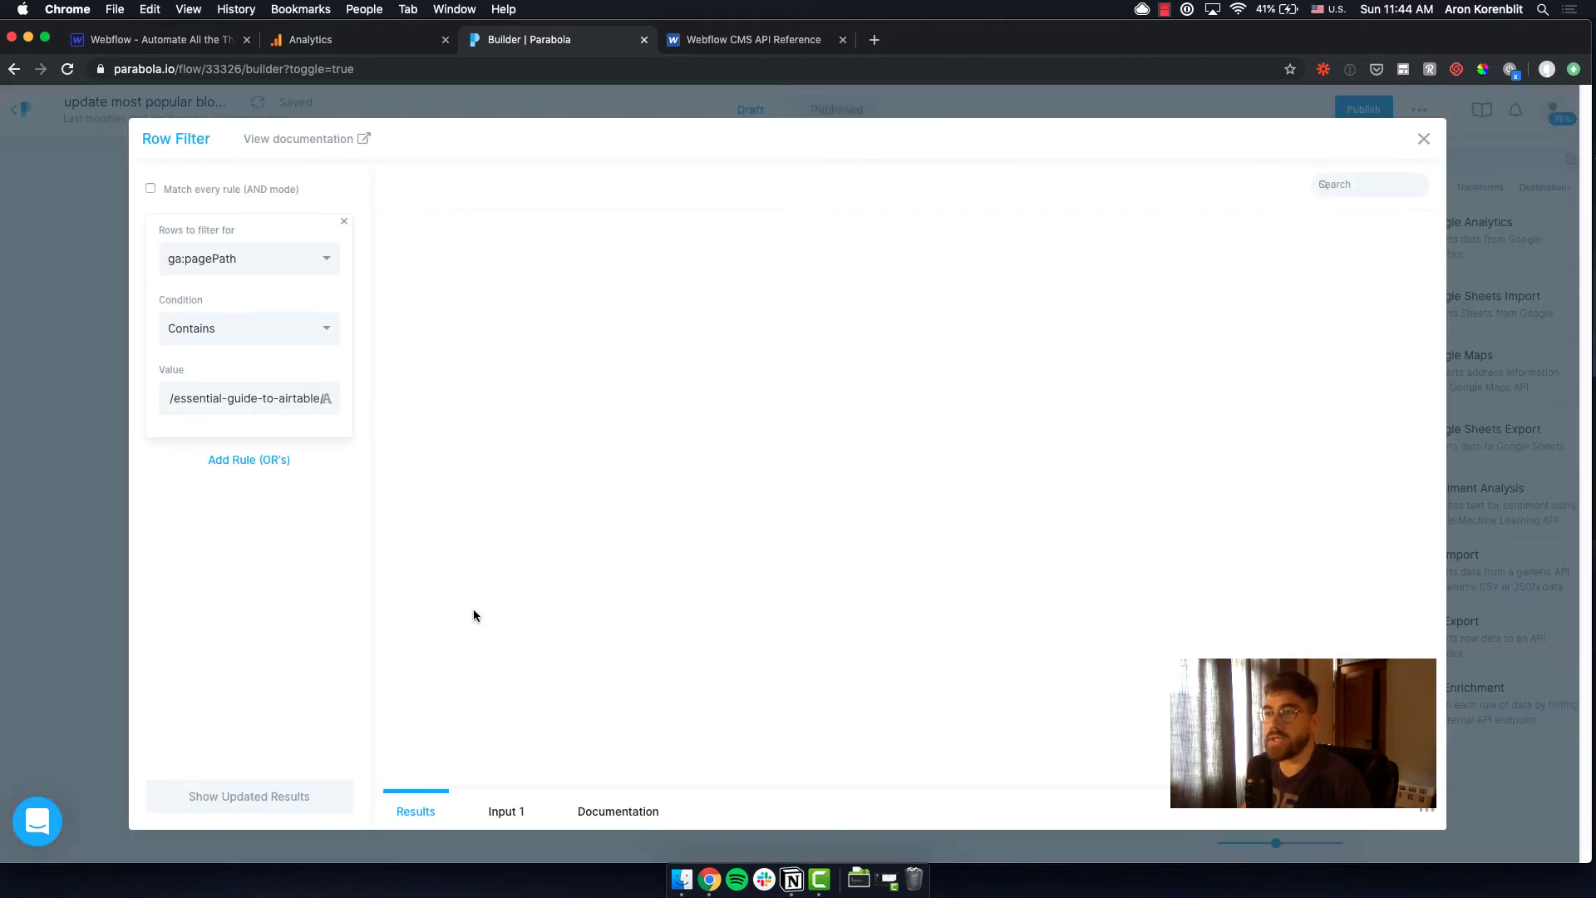
left_click_drag(397, 268, 519, 270)
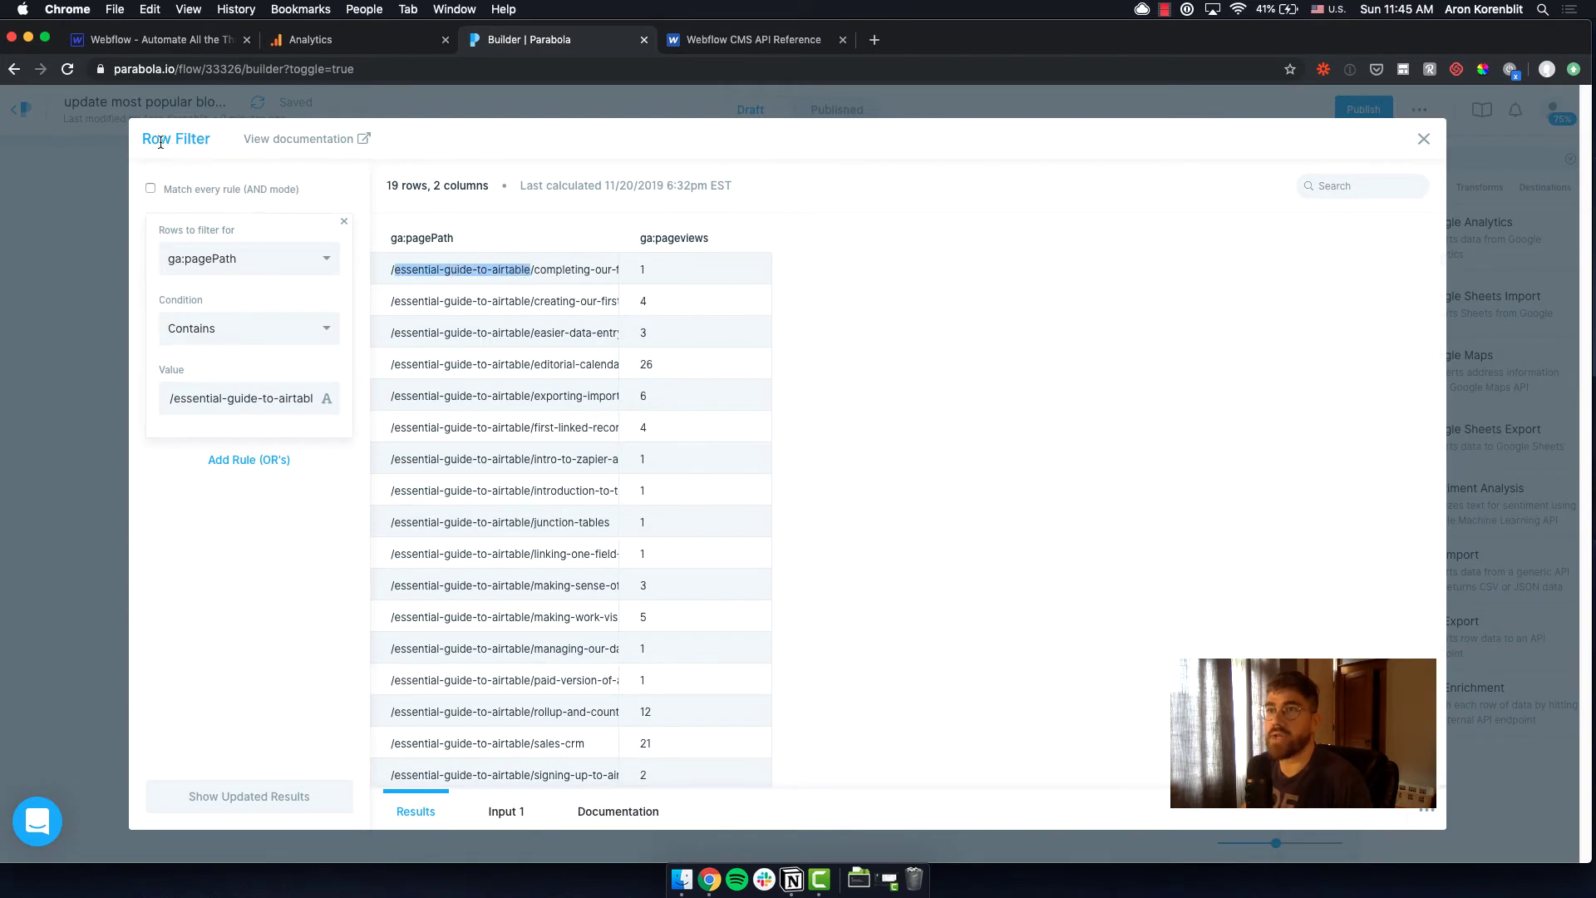
left_click(106, 503)
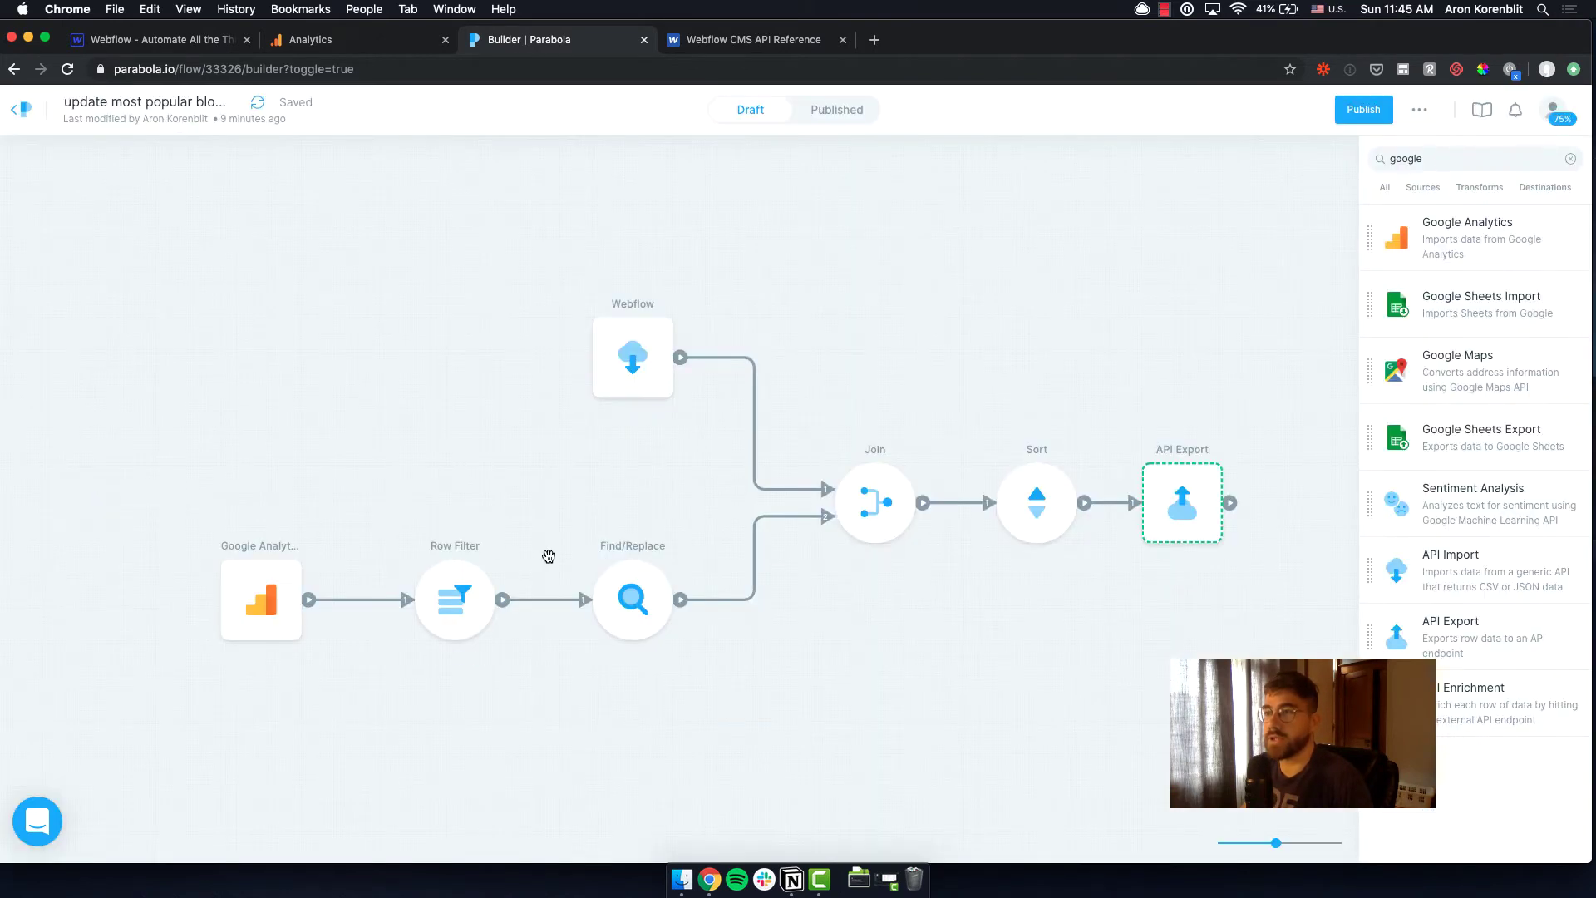
Review the Find/Replace rule and the slugs it leaves in the ga:pagePath column, and close its settings.
left_click(636, 594)
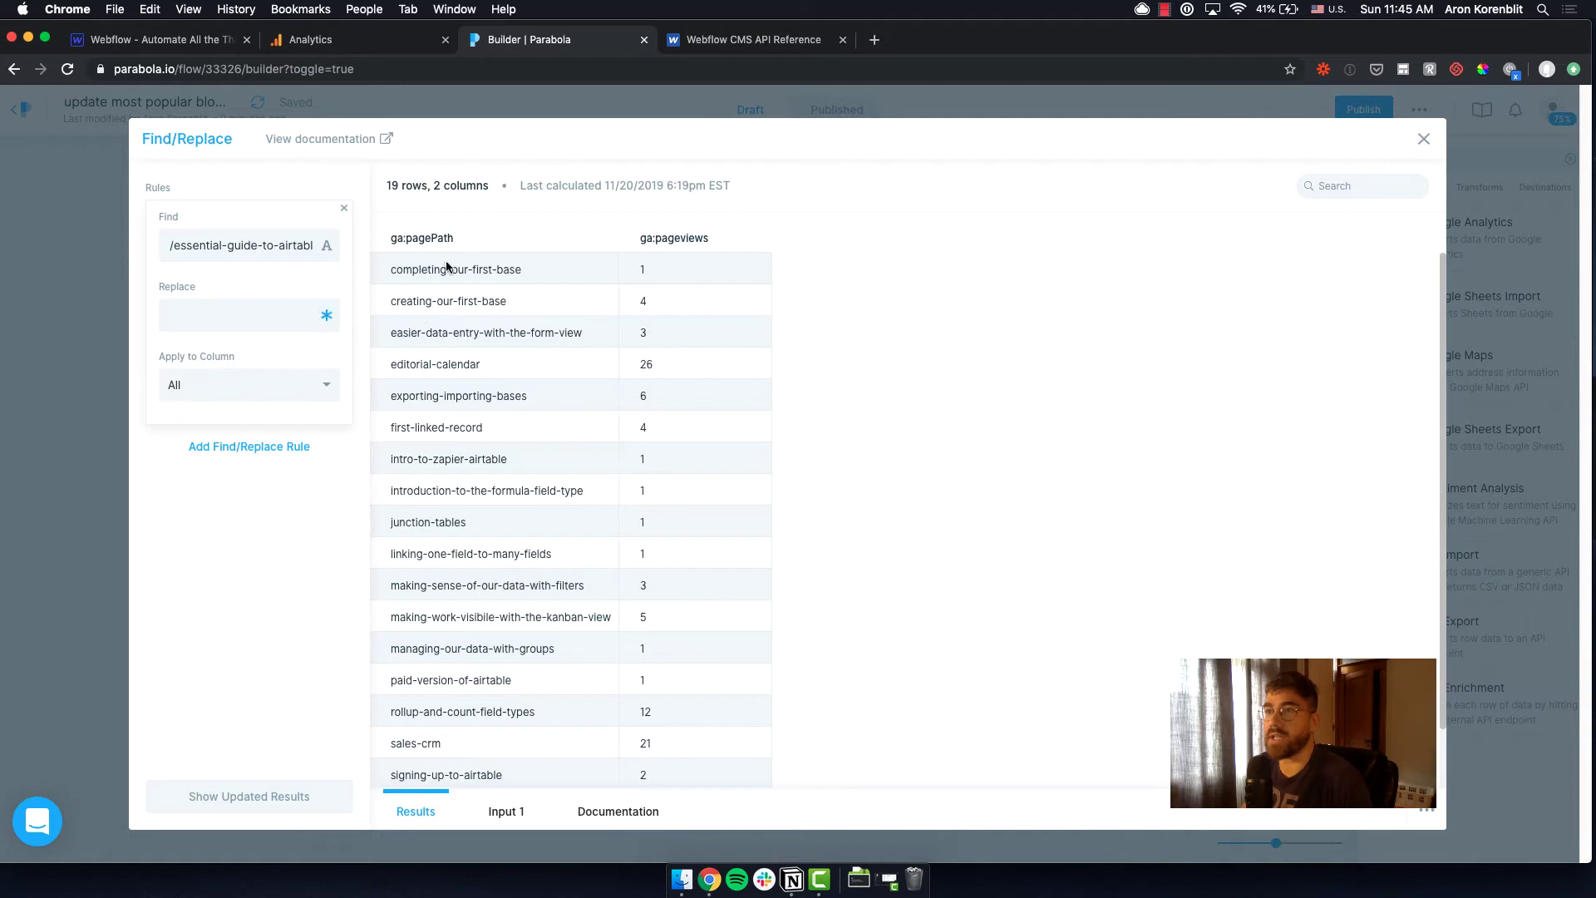
left_click_drag(382, 270, 530, 271)
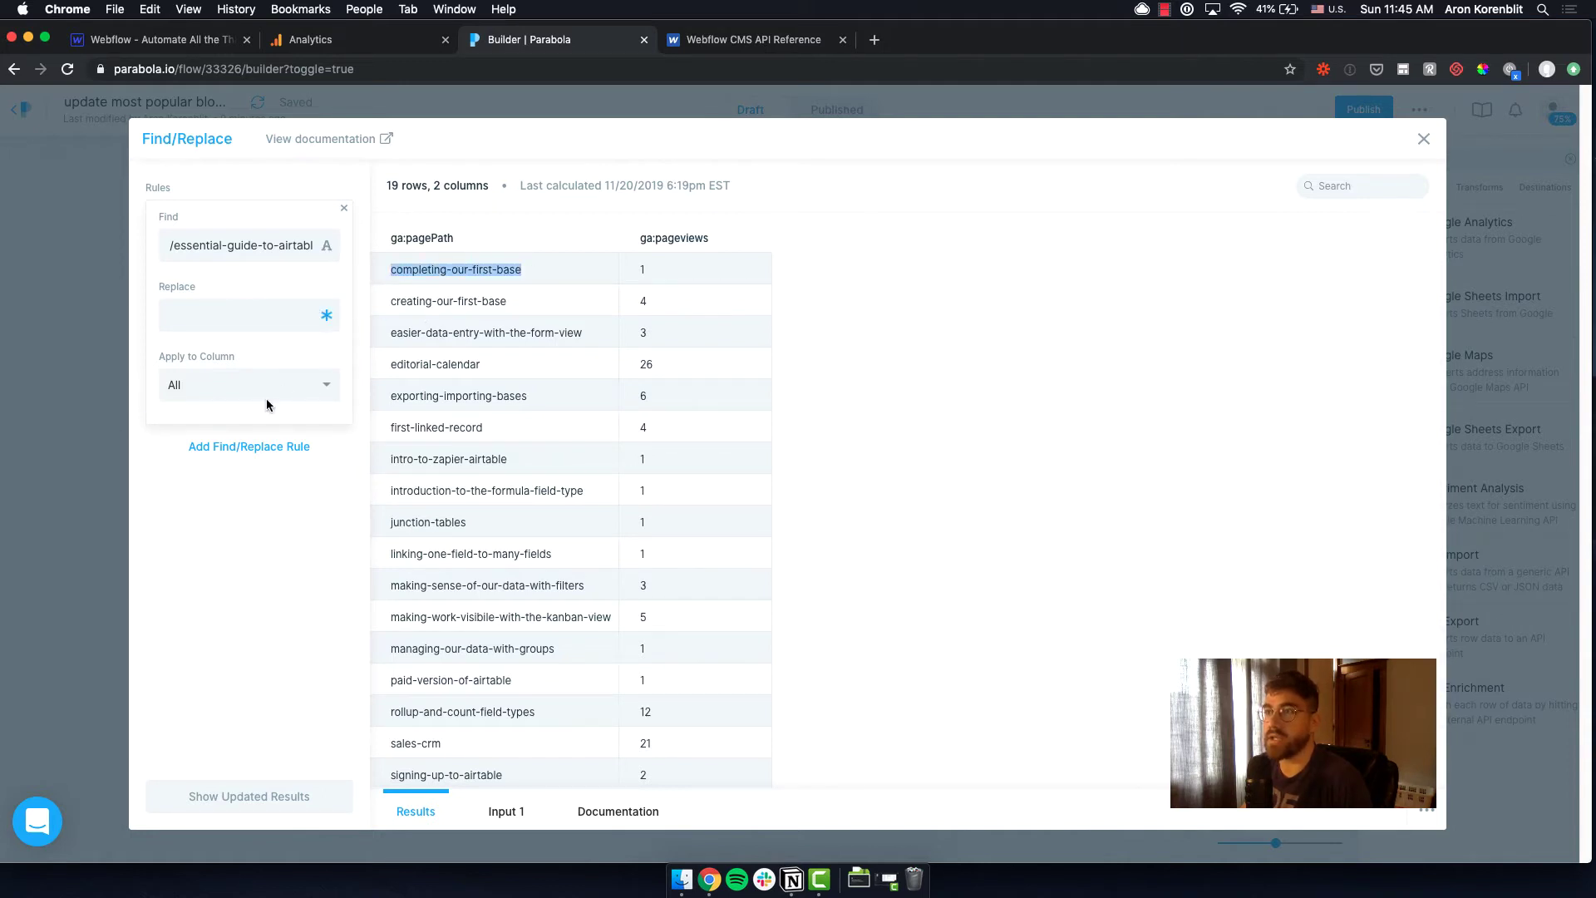
left_click(128, 375)
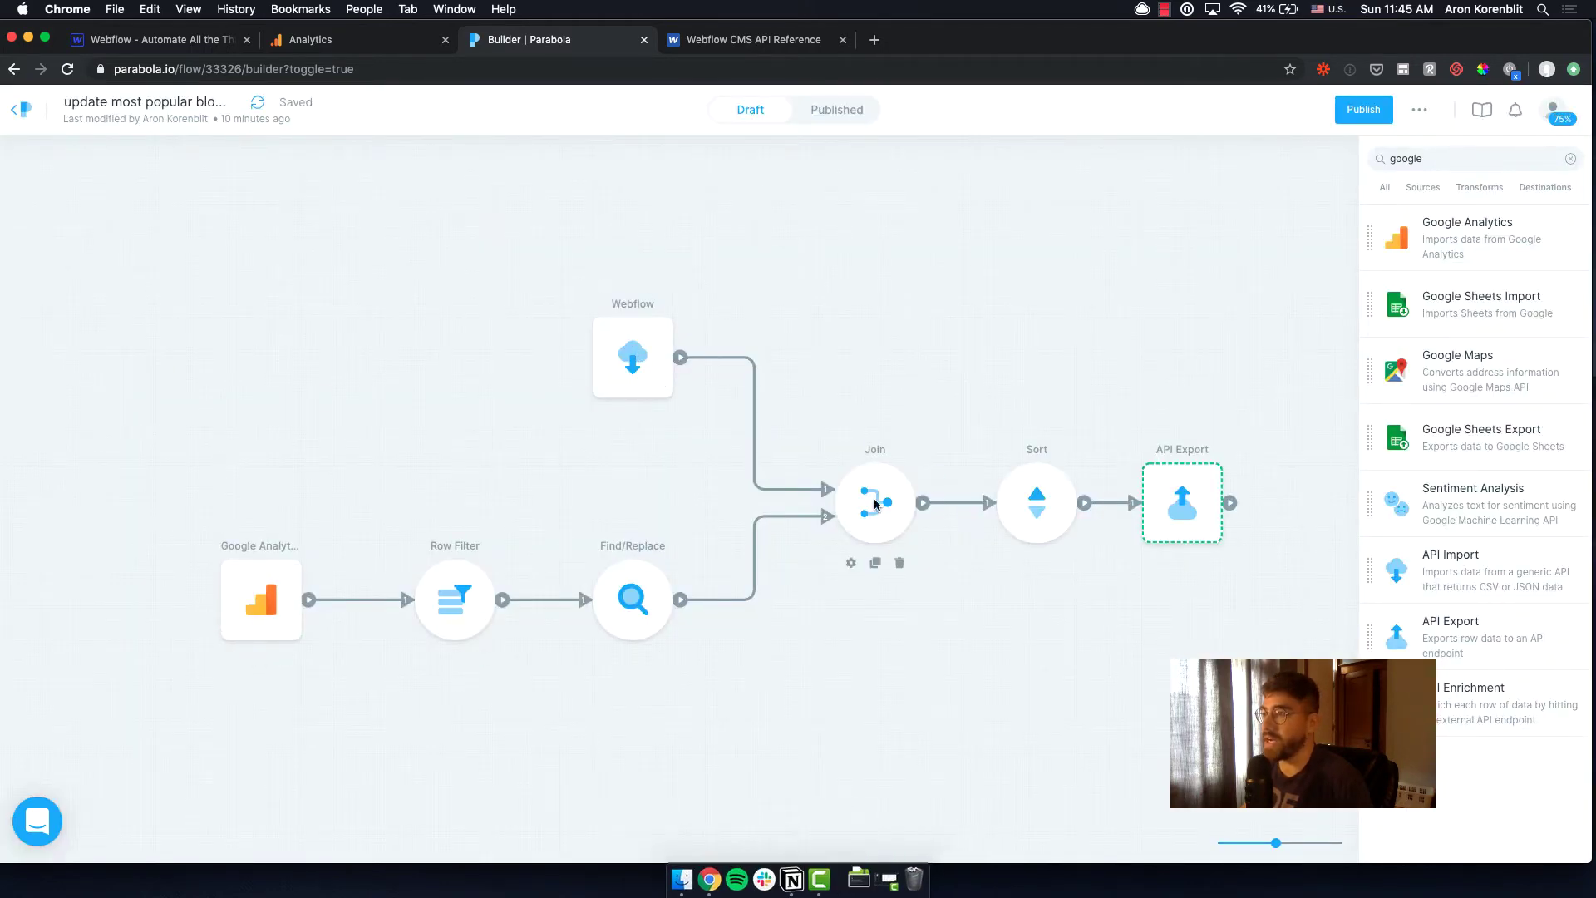
Check off the "Create a key with the "slug" field" task in the Notion roadmap and return to Parabola.
left_click(792, 879)
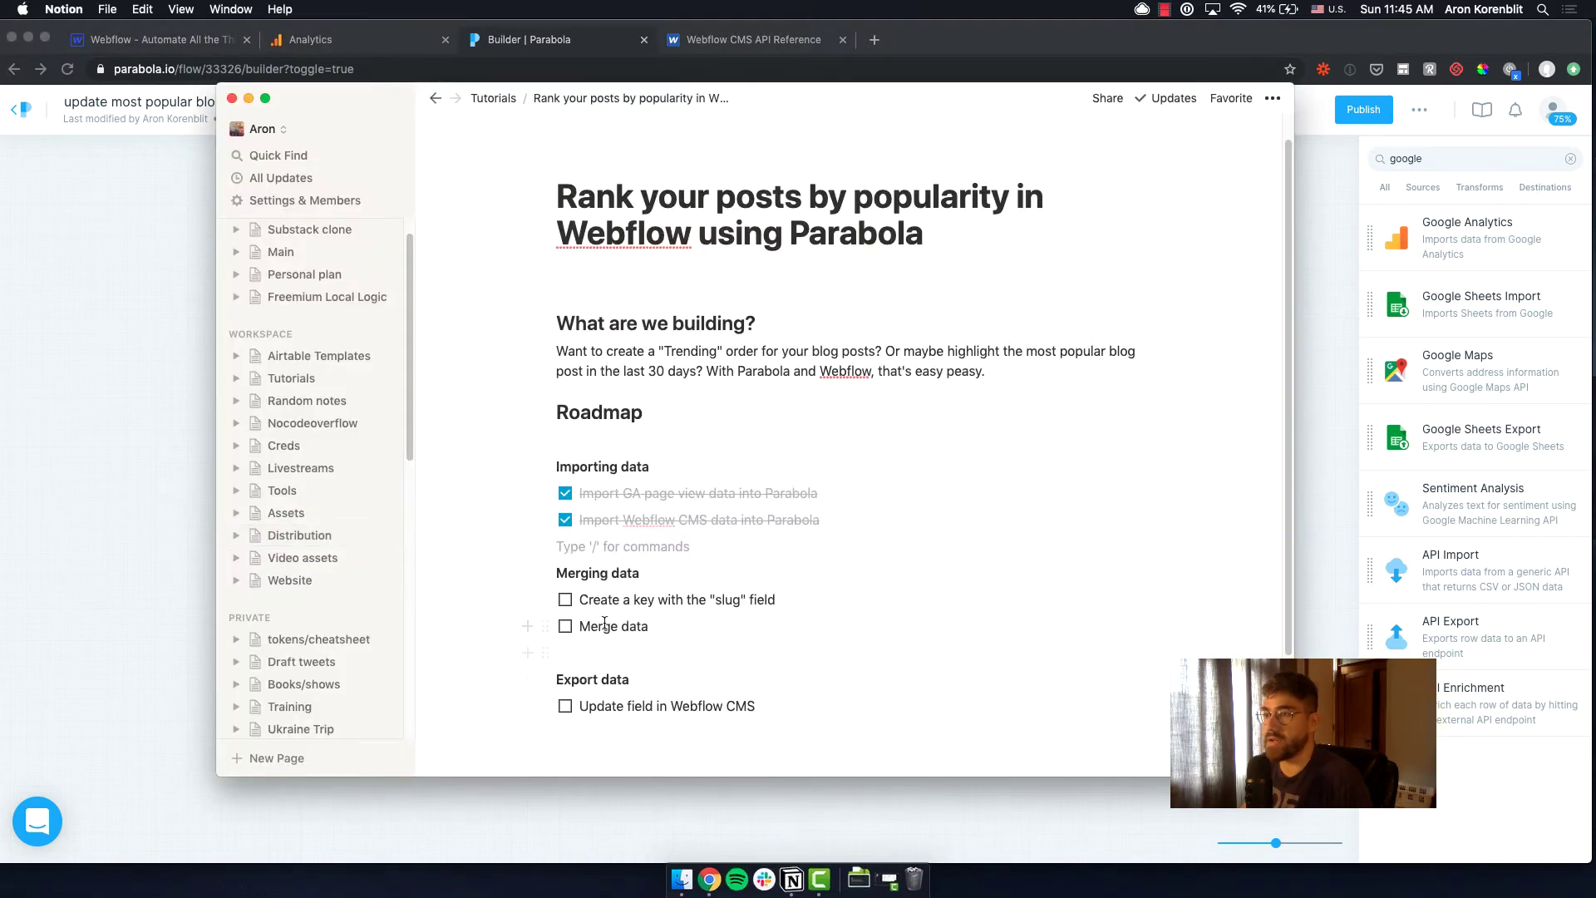
left_click(566, 600)
left_click(120, 557)
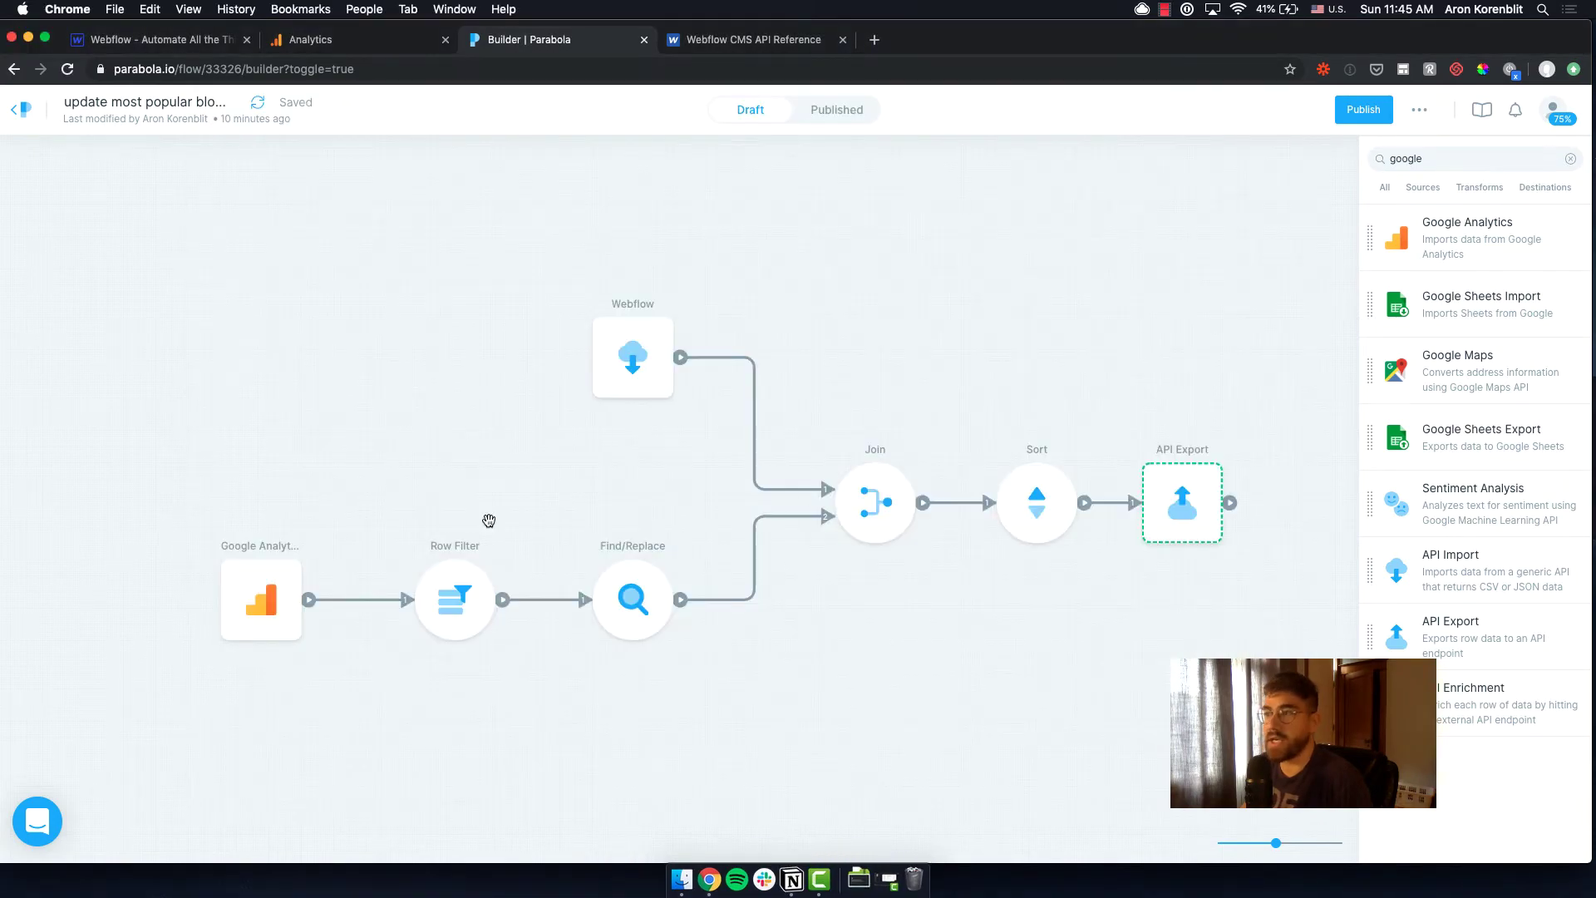
Review the Join rule matching slug to ga:pagePath, examine the merged ga:pageviews column throughout its rows, and close the settings.
left_click(866, 513)
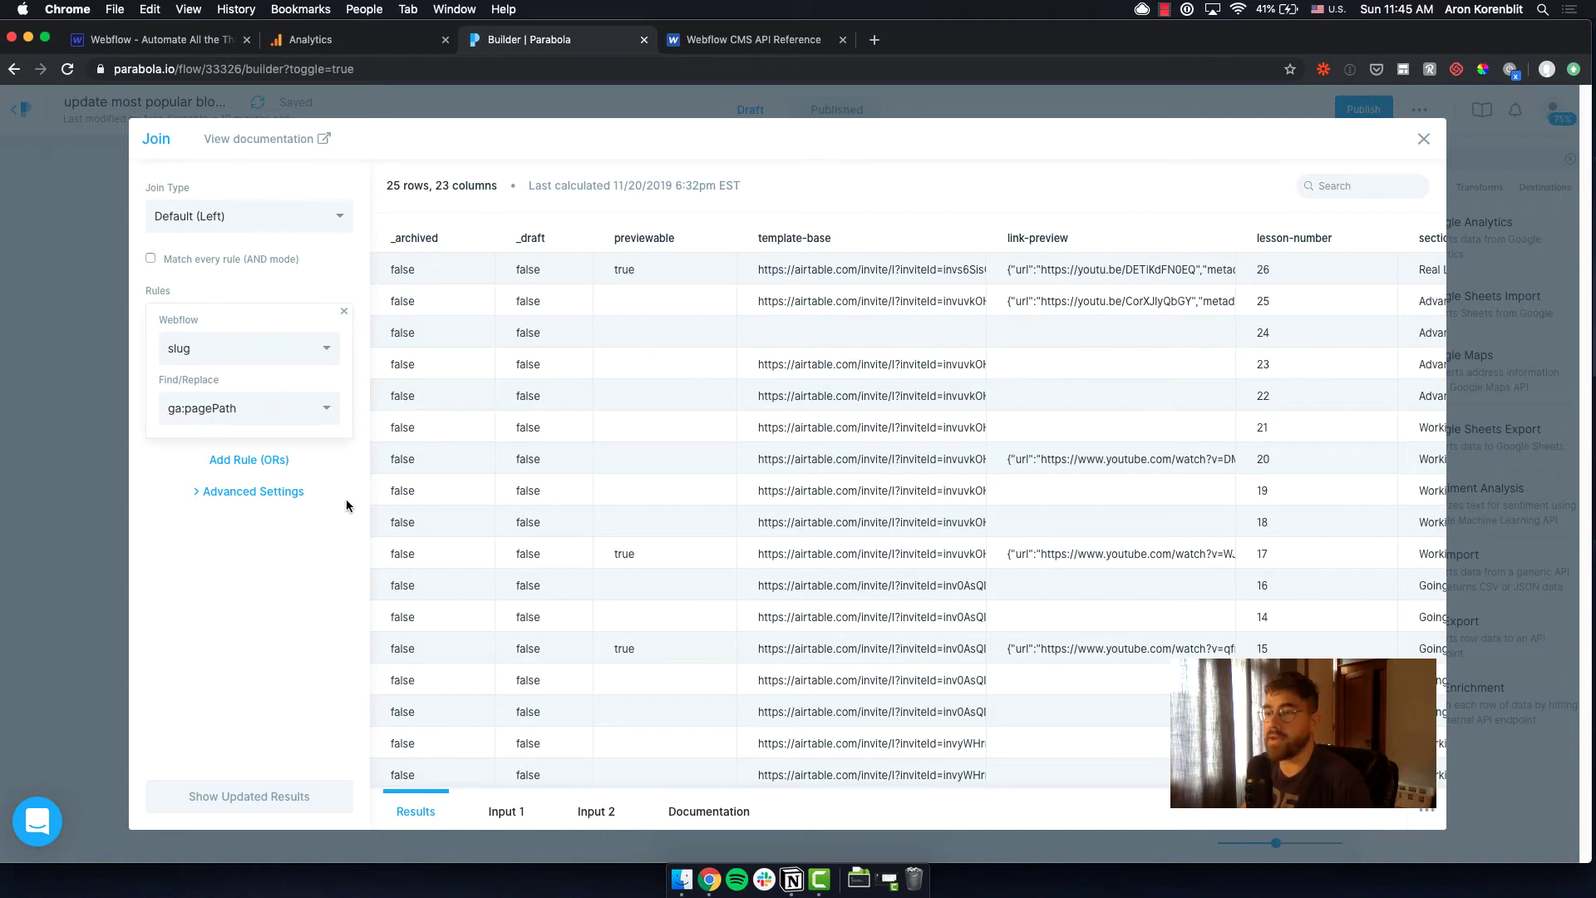
left_click_drag(435, 787, 1262, 780)
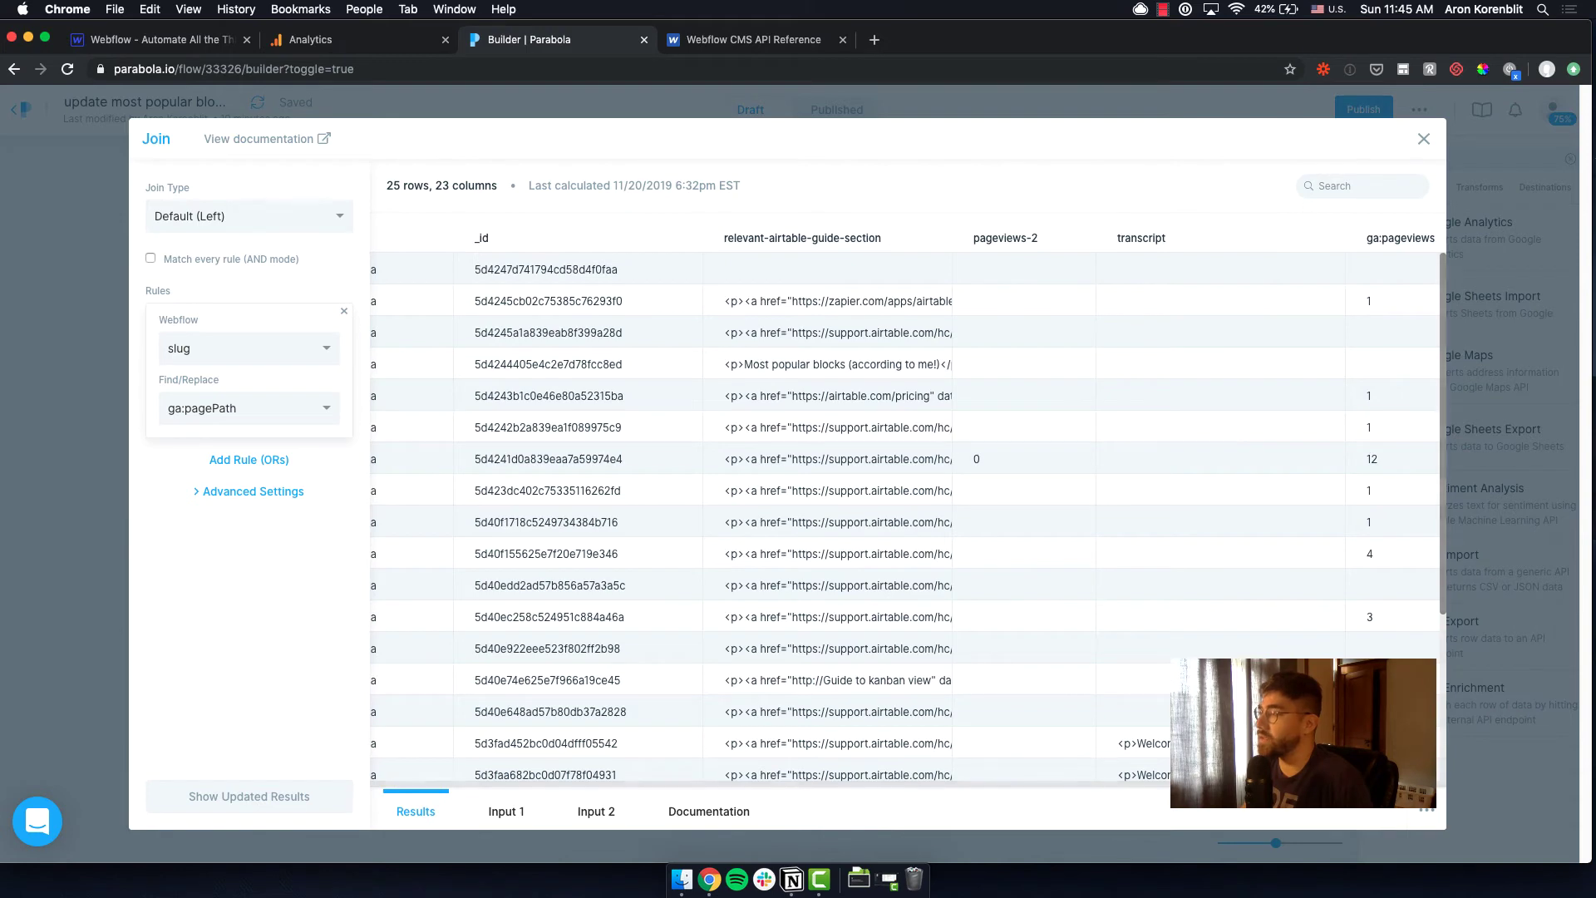
scroll(1299, 277, "right", 2)
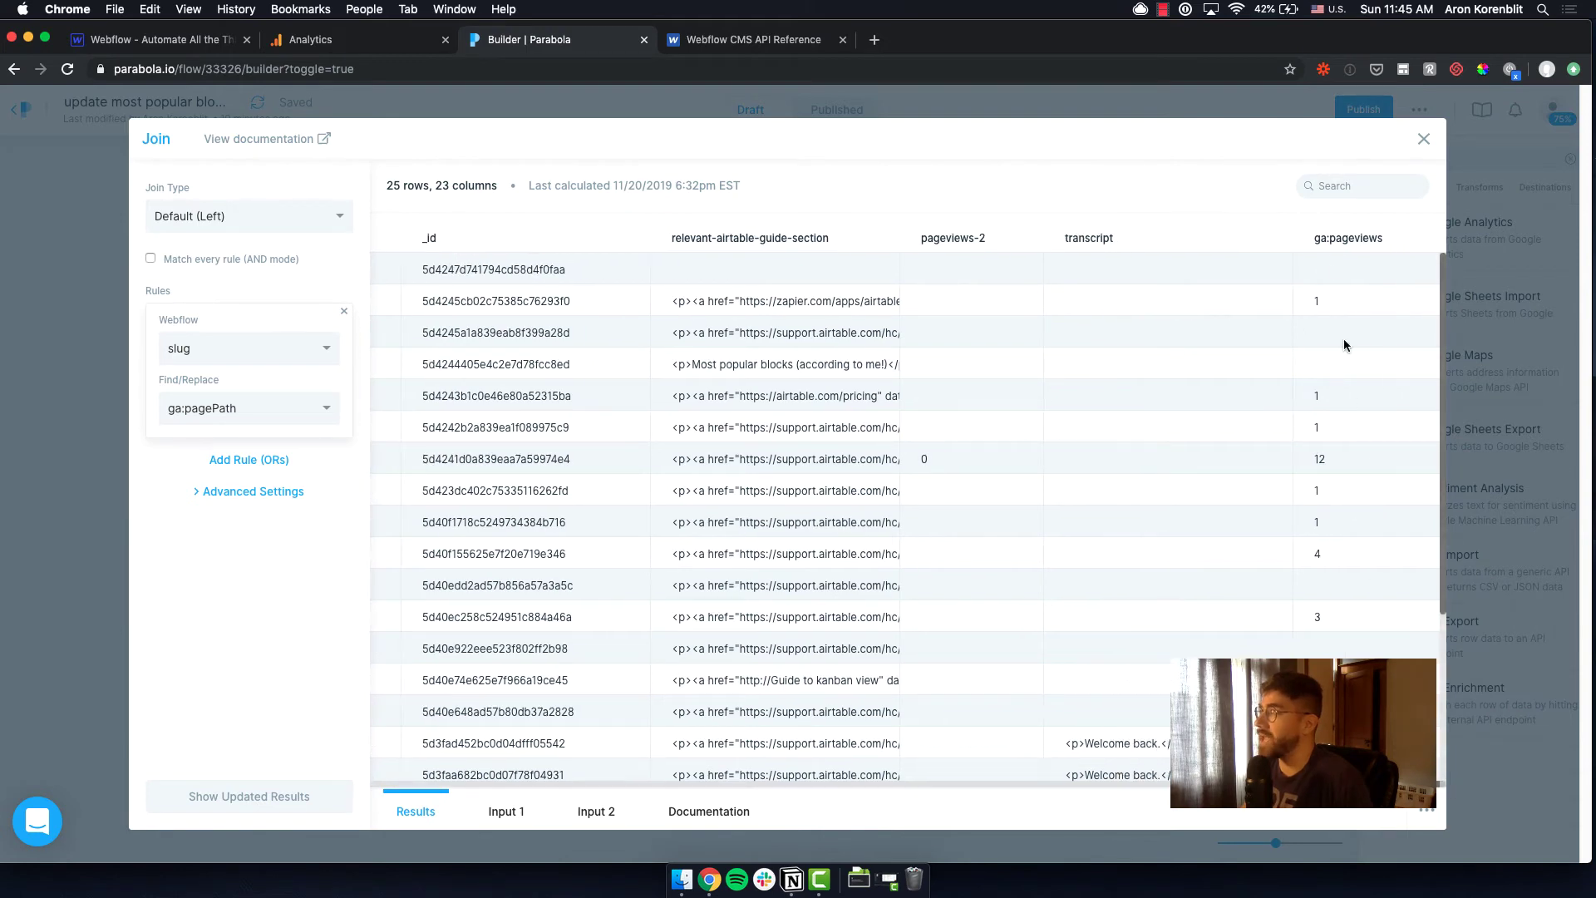
left_click_drag(1442, 468, 1447, 624)
scroll(1406, 582, "up", 5)
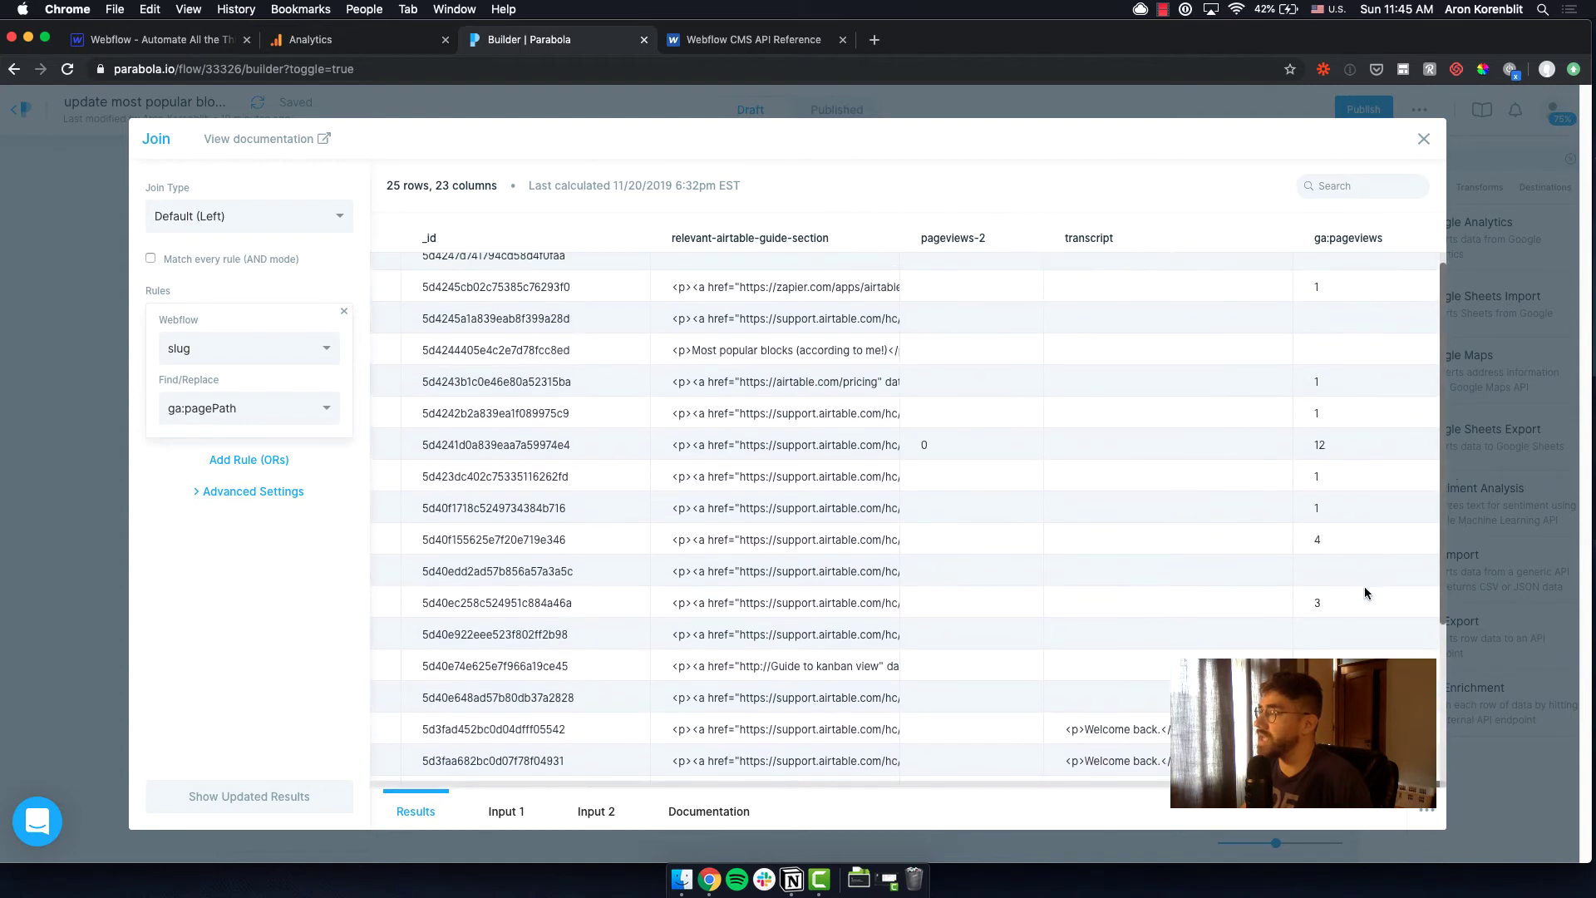
left_click_drag(1443, 585, 1447, 765)
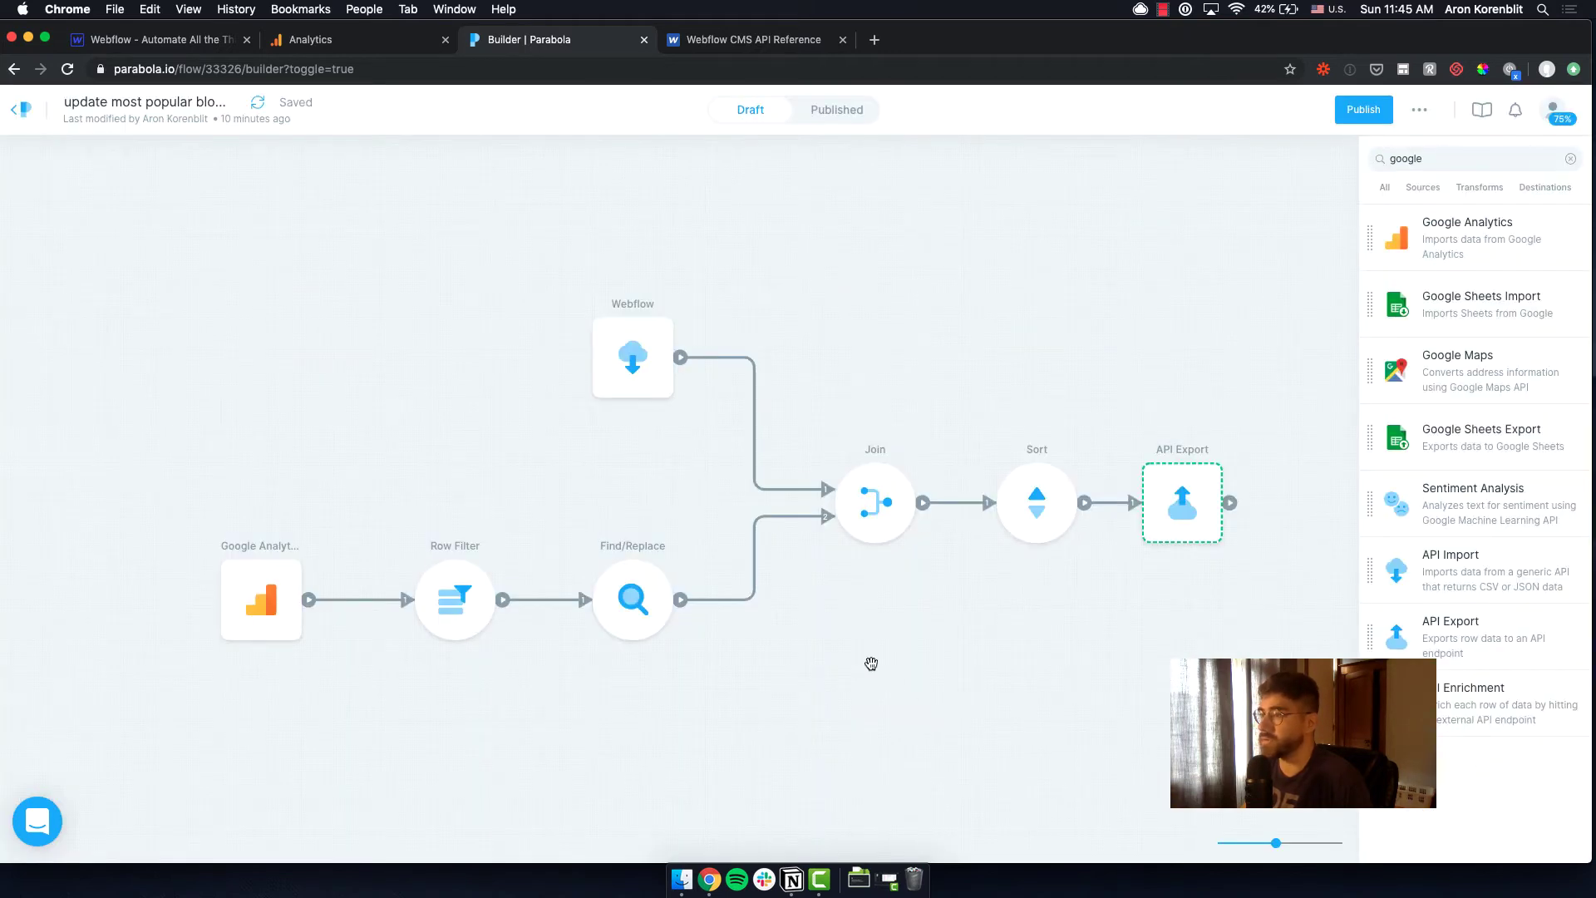
Check off the "Merge data" task in the Notion roadmap and return to Parabola.
left_click(792, 879)
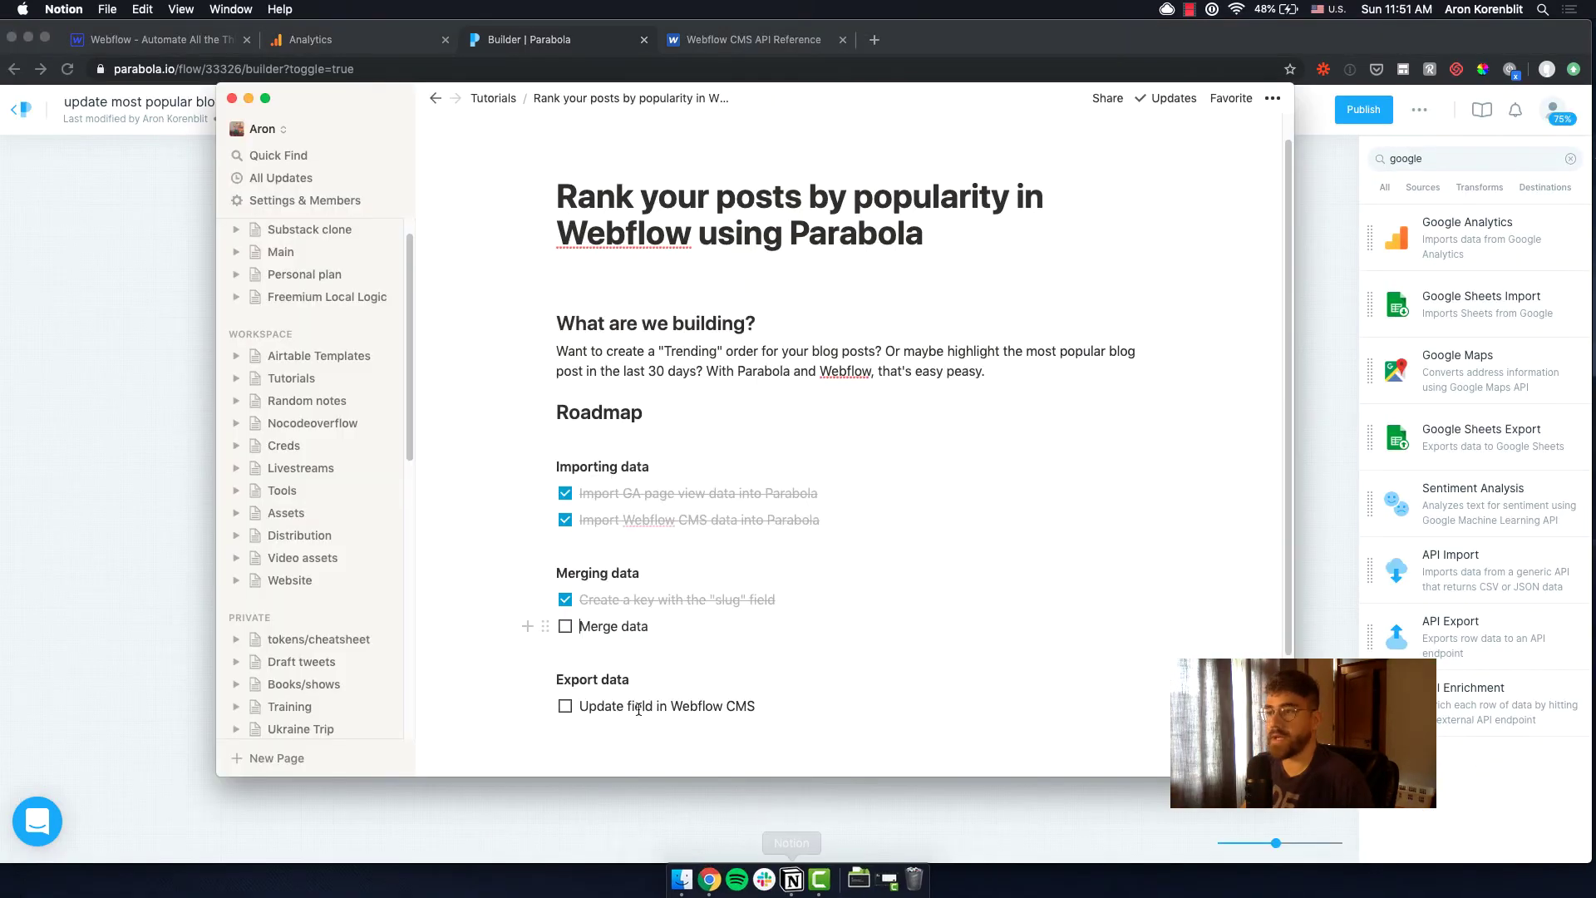
left_click(565, 626)
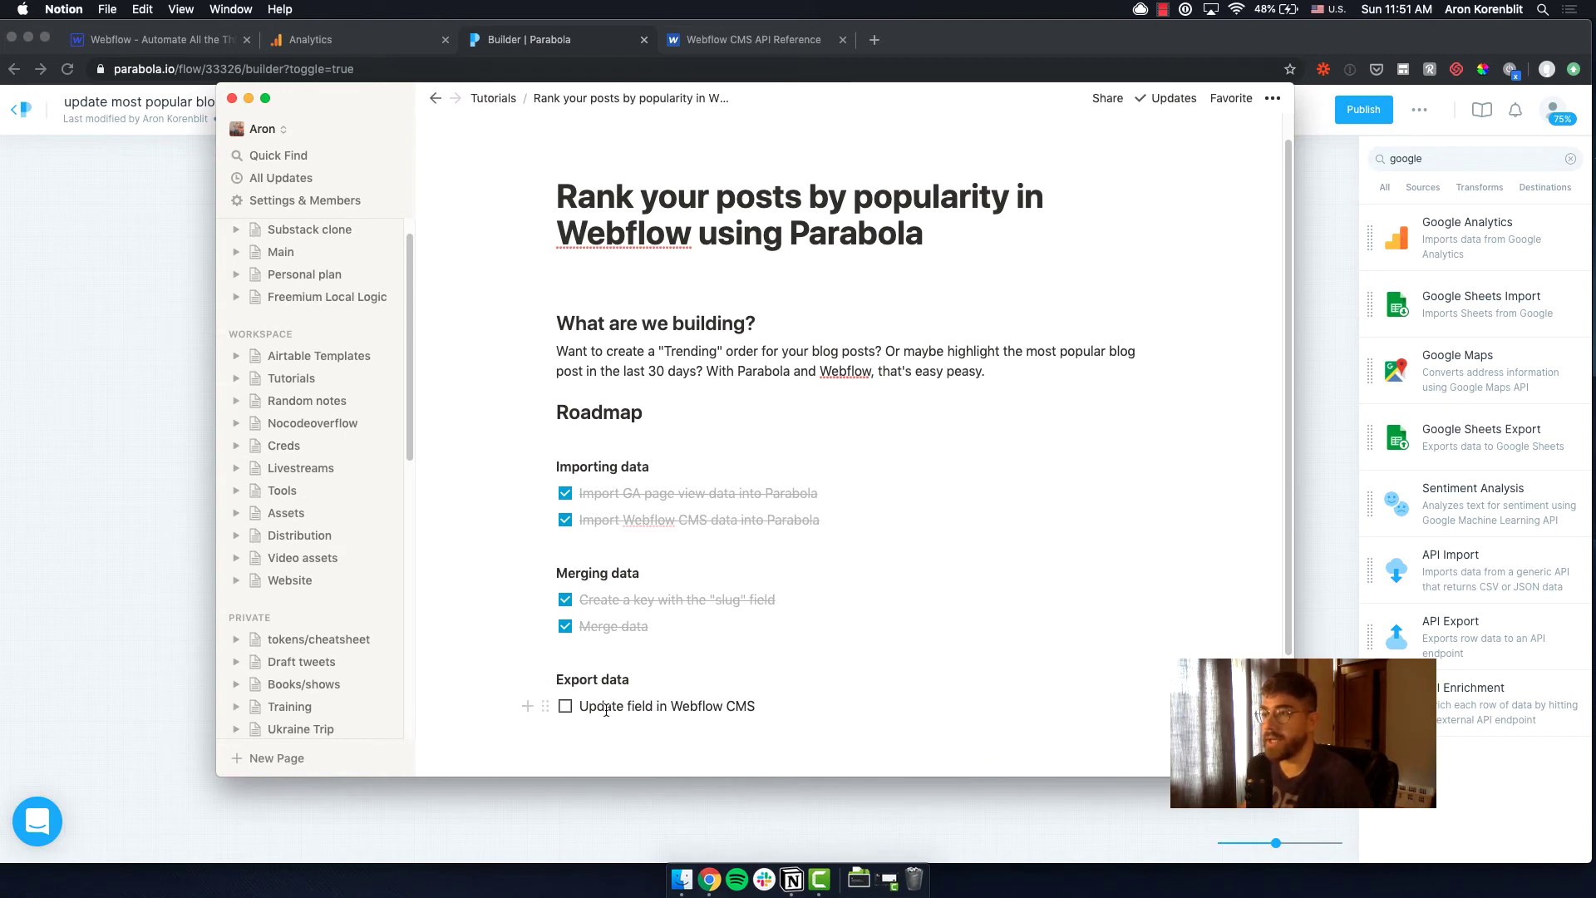
left_click(782, 790)
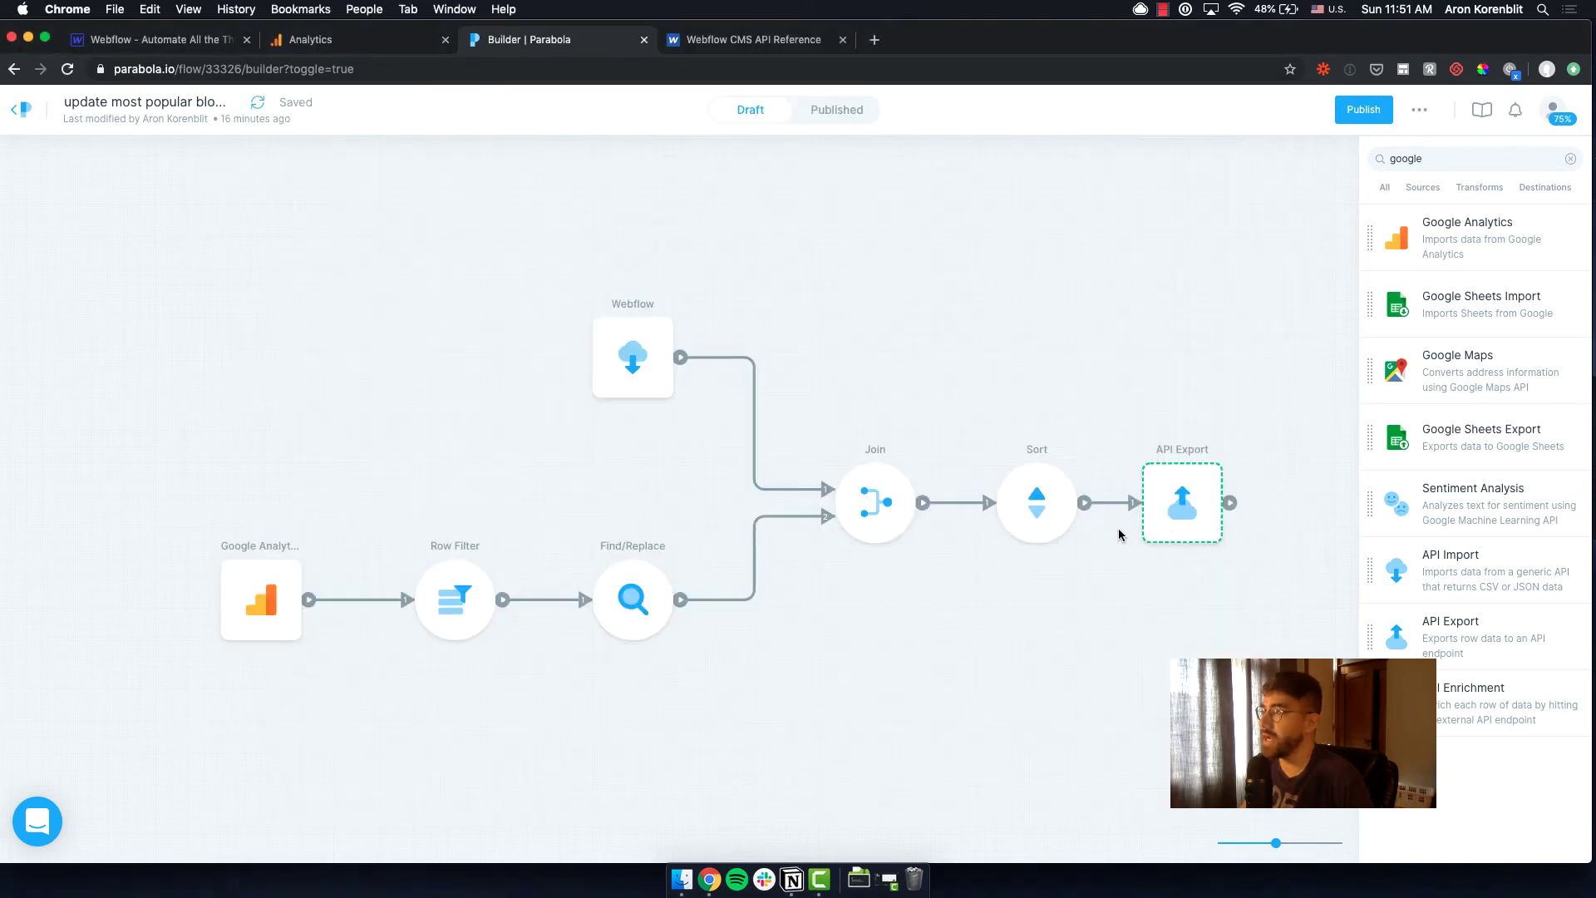
Open the API Export's settings and examine the Patch Live Collection Item request path with its item_id parameter in the Webflow CMS API Reference.
double_click(1192, 502)
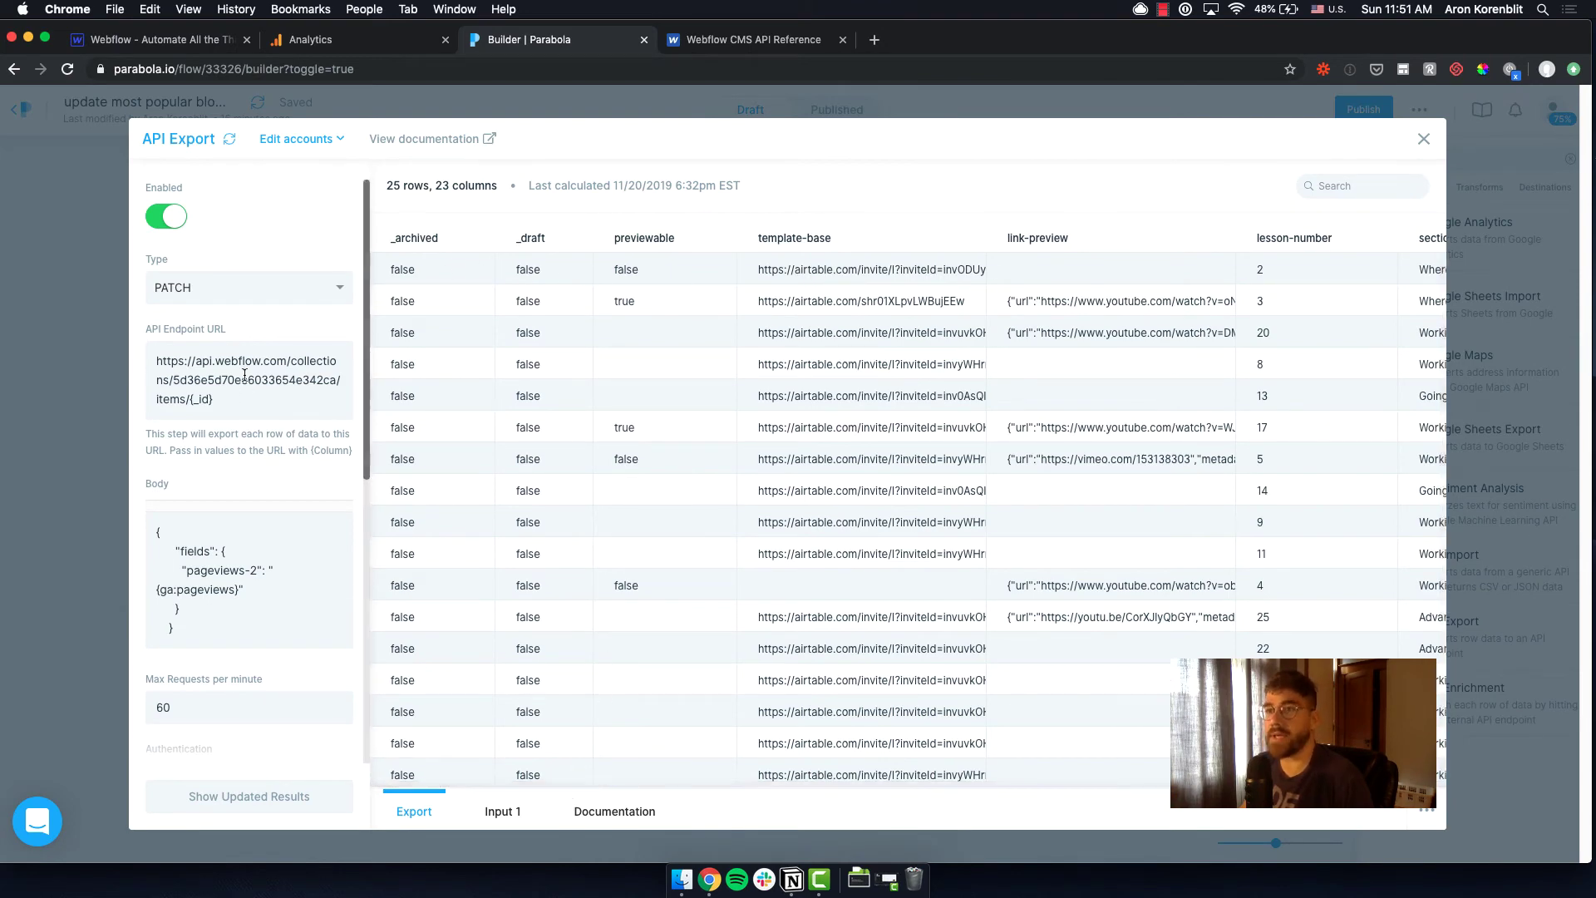
left_click_drag(586, 785, 446, 527)
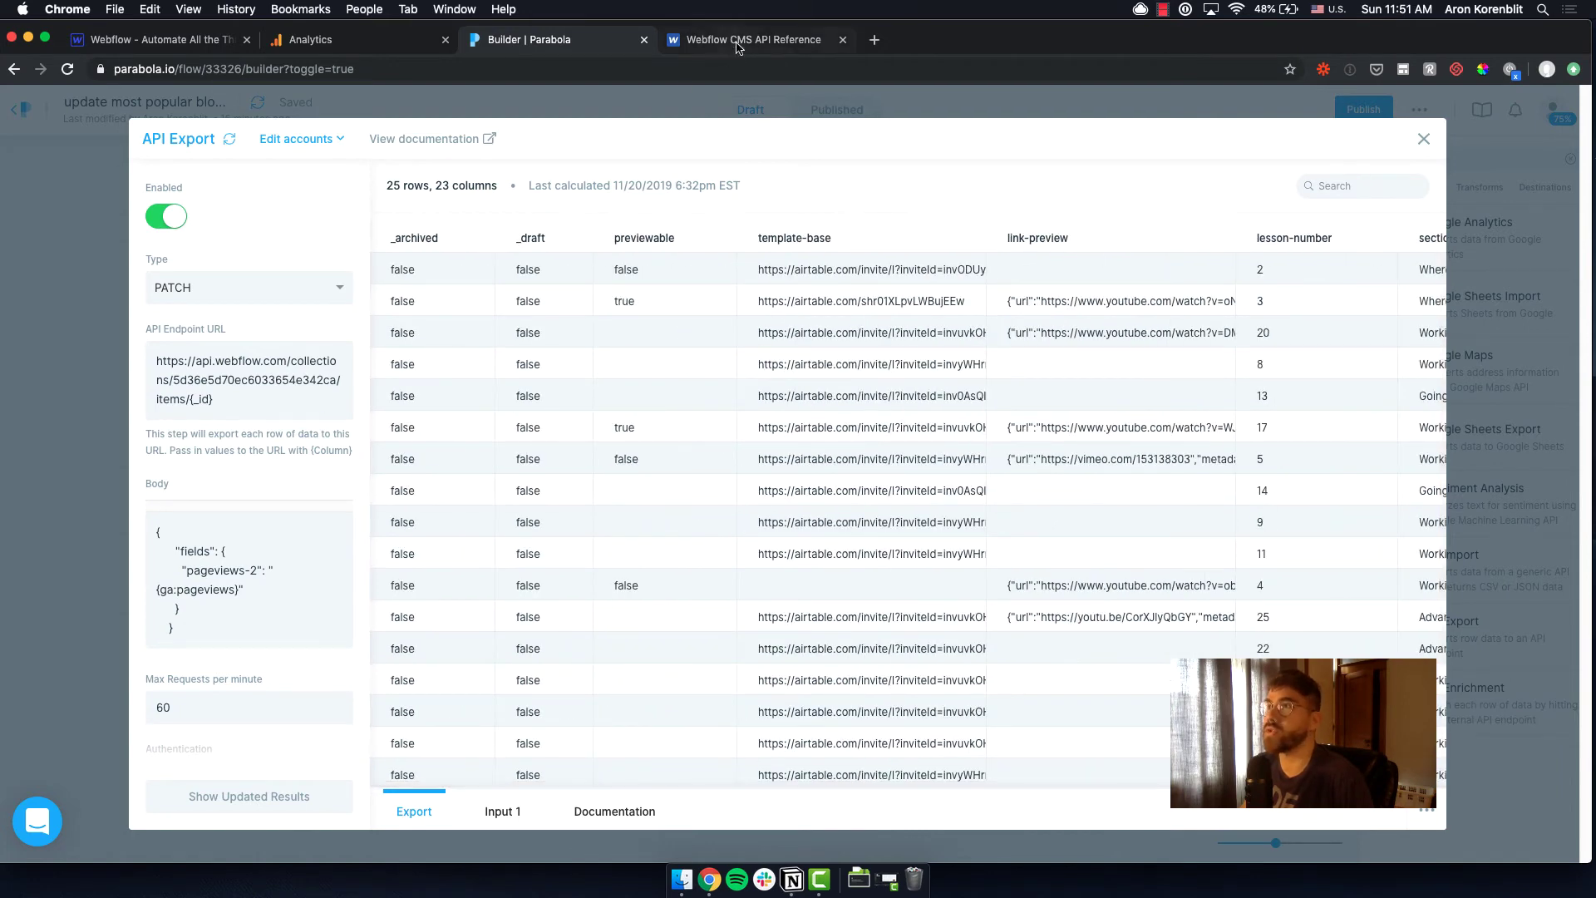
key("ctrl+Tab")
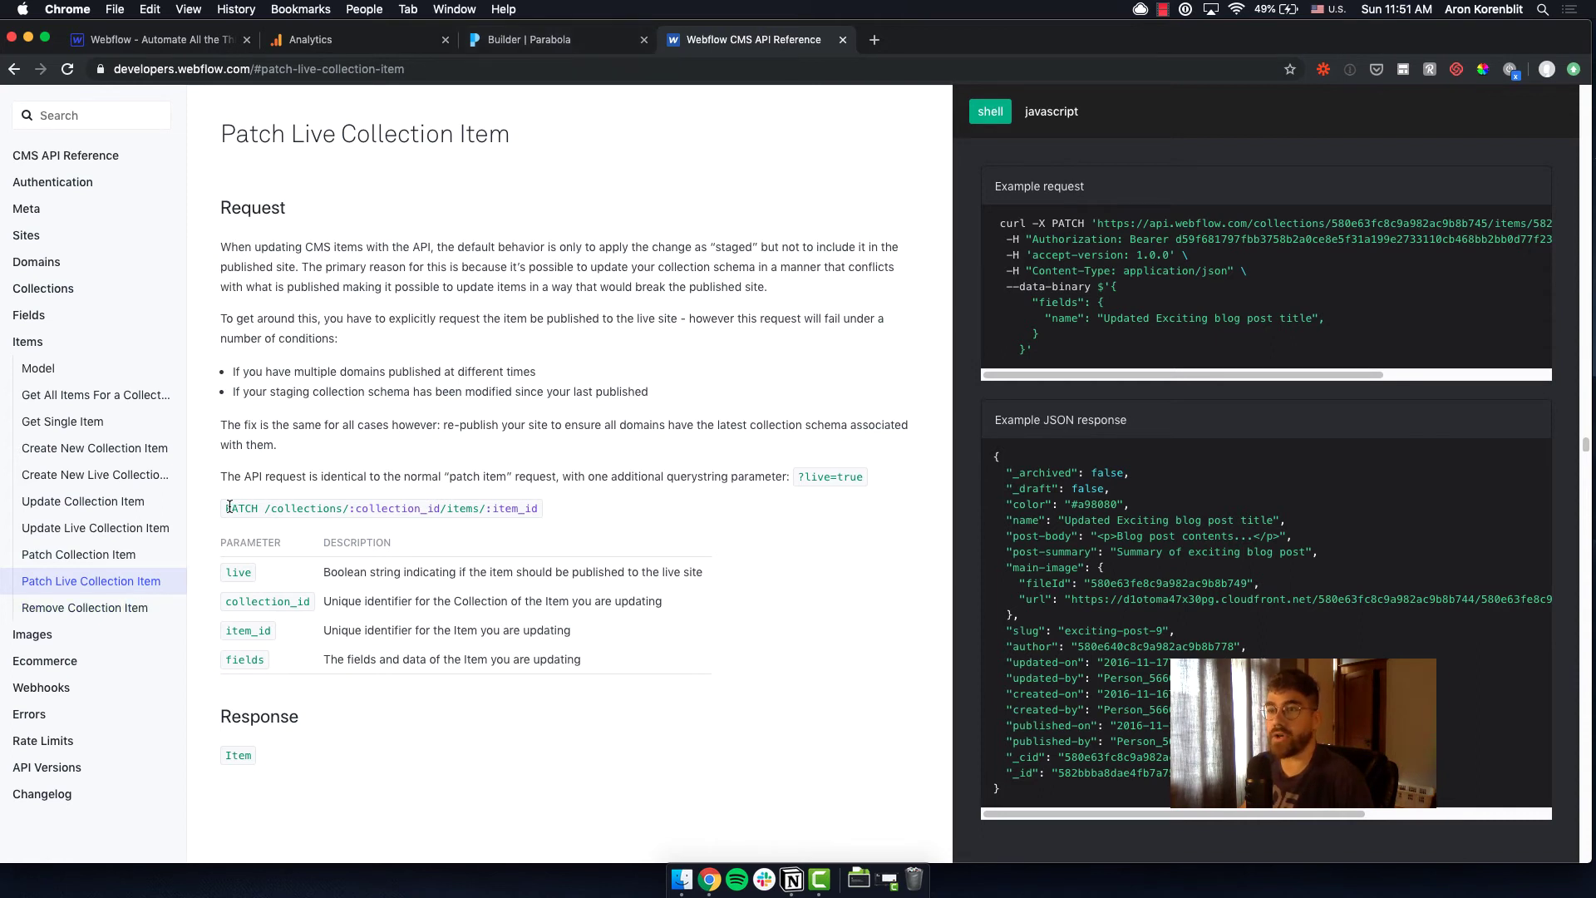
left_click_drag(229, 508, 543, 509)
left_click(355, 510)
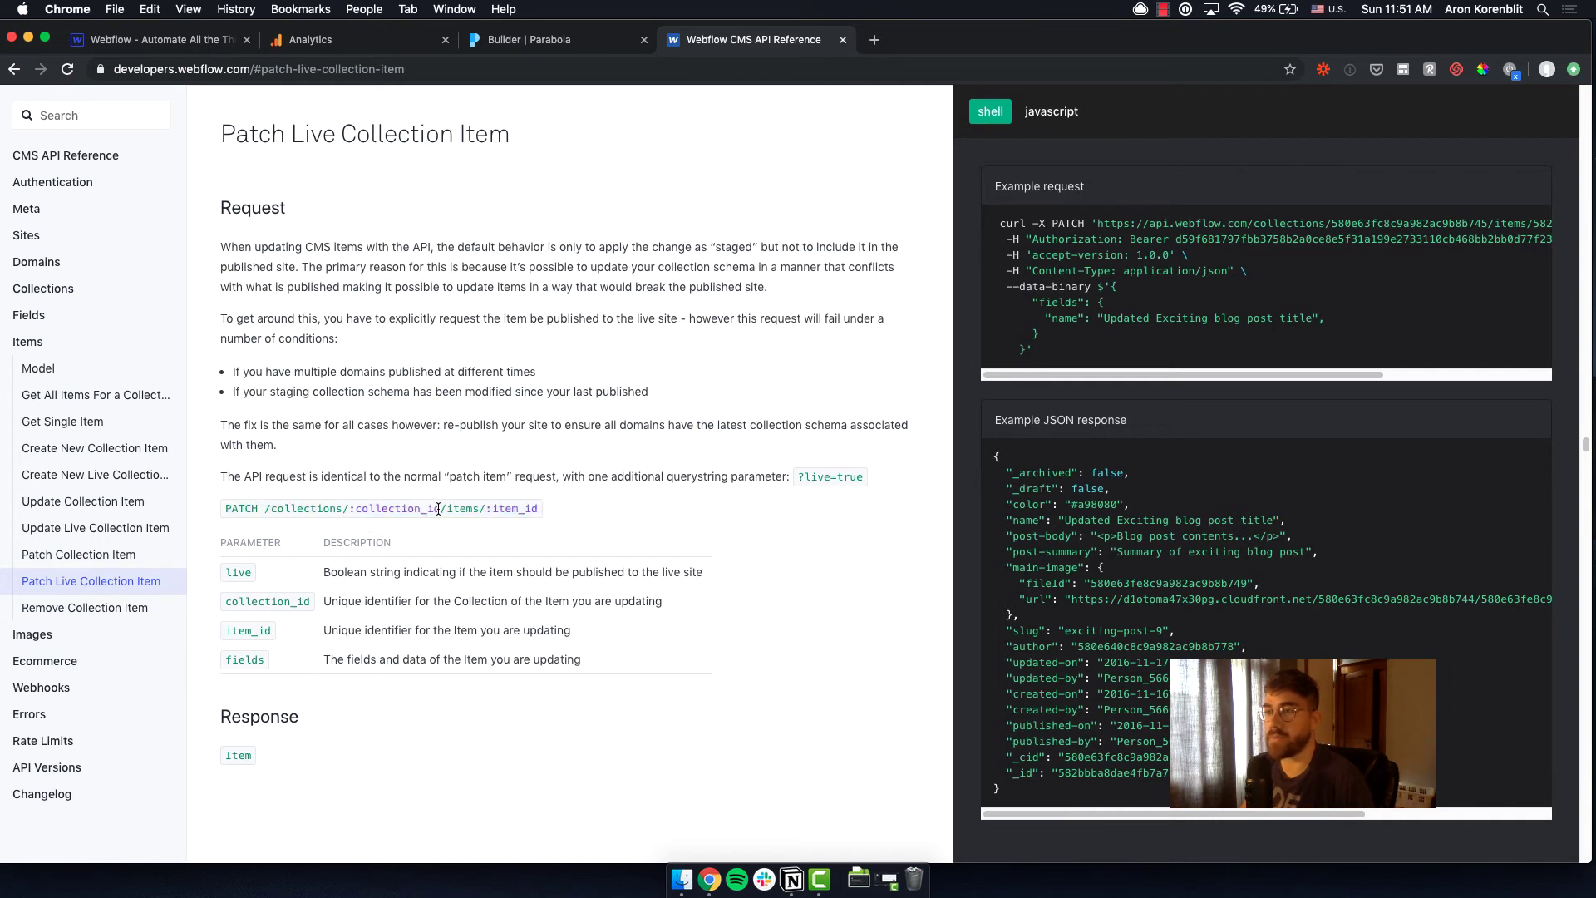
left_click_drag(488, 511, 538, 510)
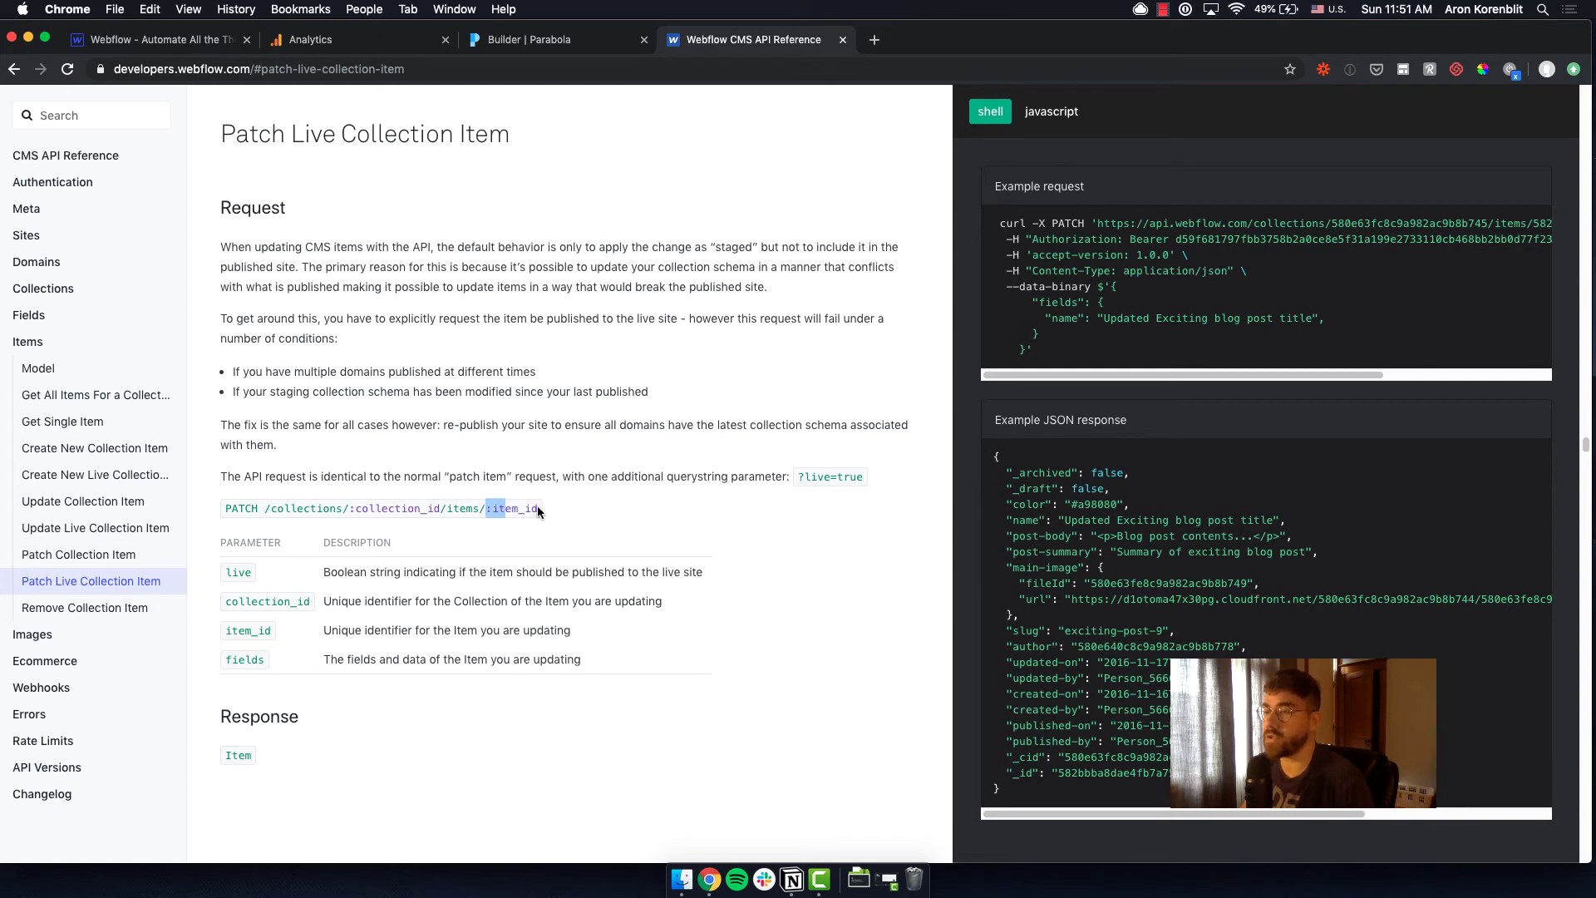
Return to Parabola's API Export, examine the collection ID and {_id} in its endpoint URL, and locate the _id column in the data.
left_click(595, 40)
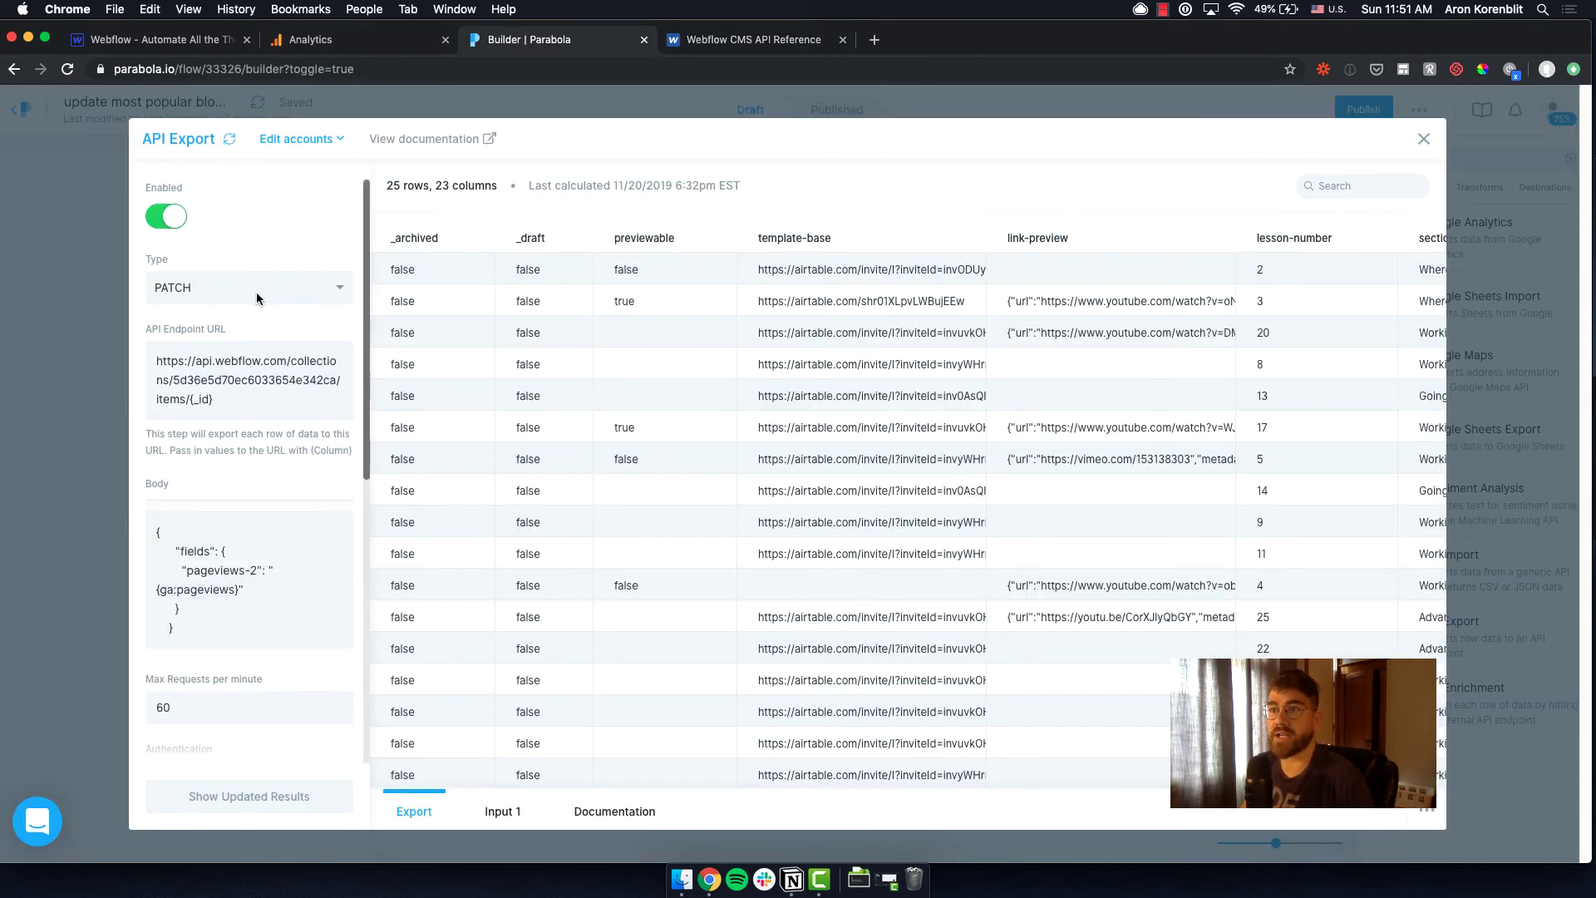
left_click_drag(173, 379, 336, 371)
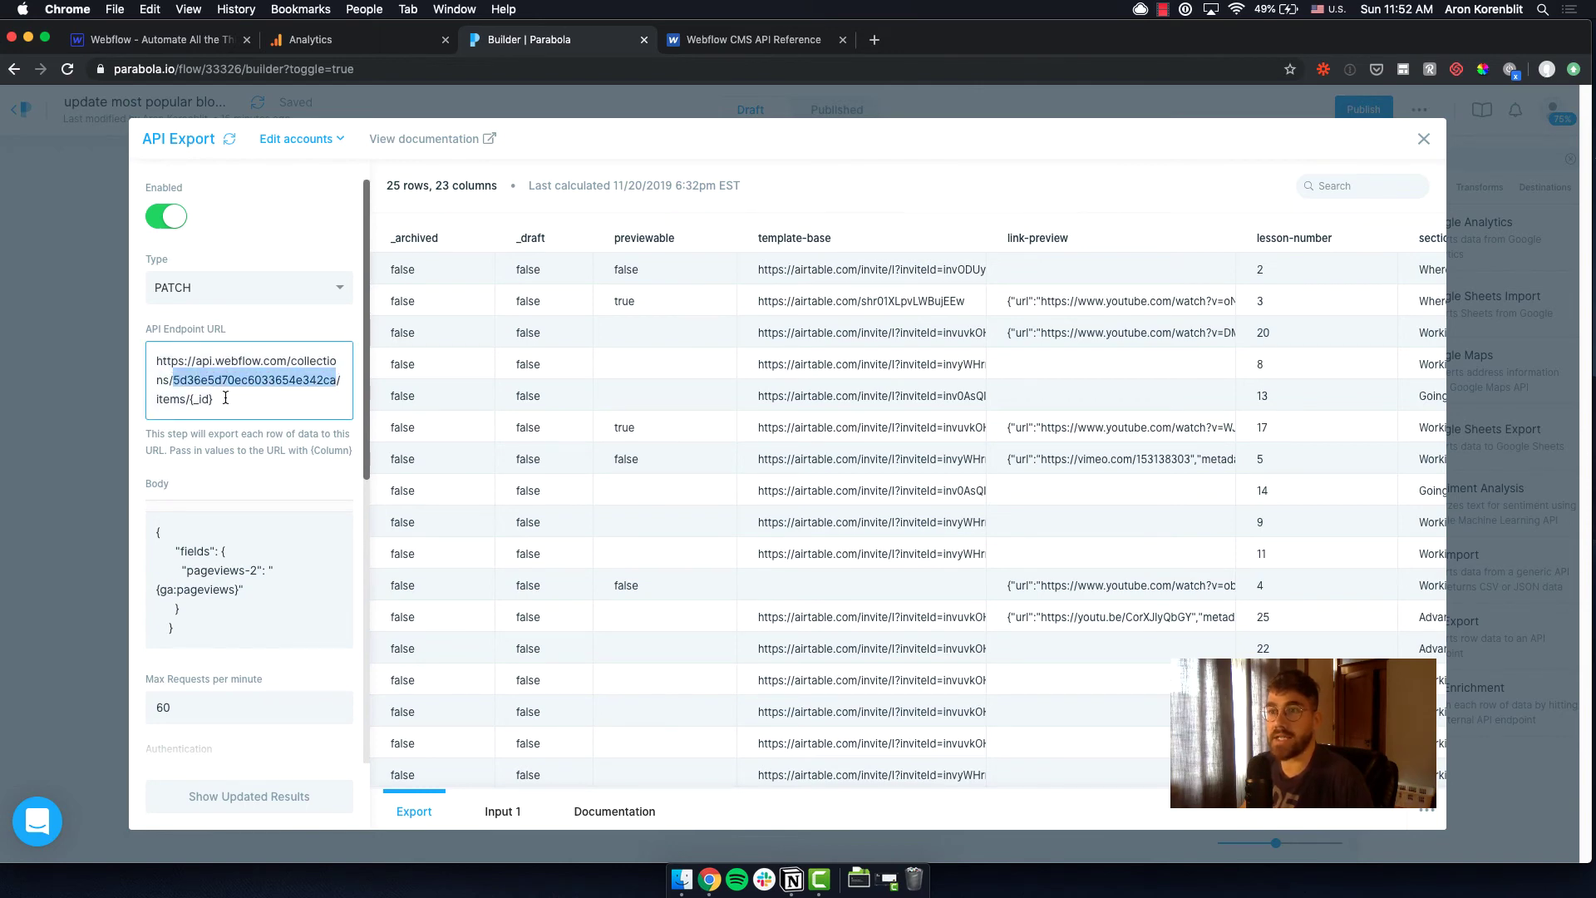
left_click(193, 398)
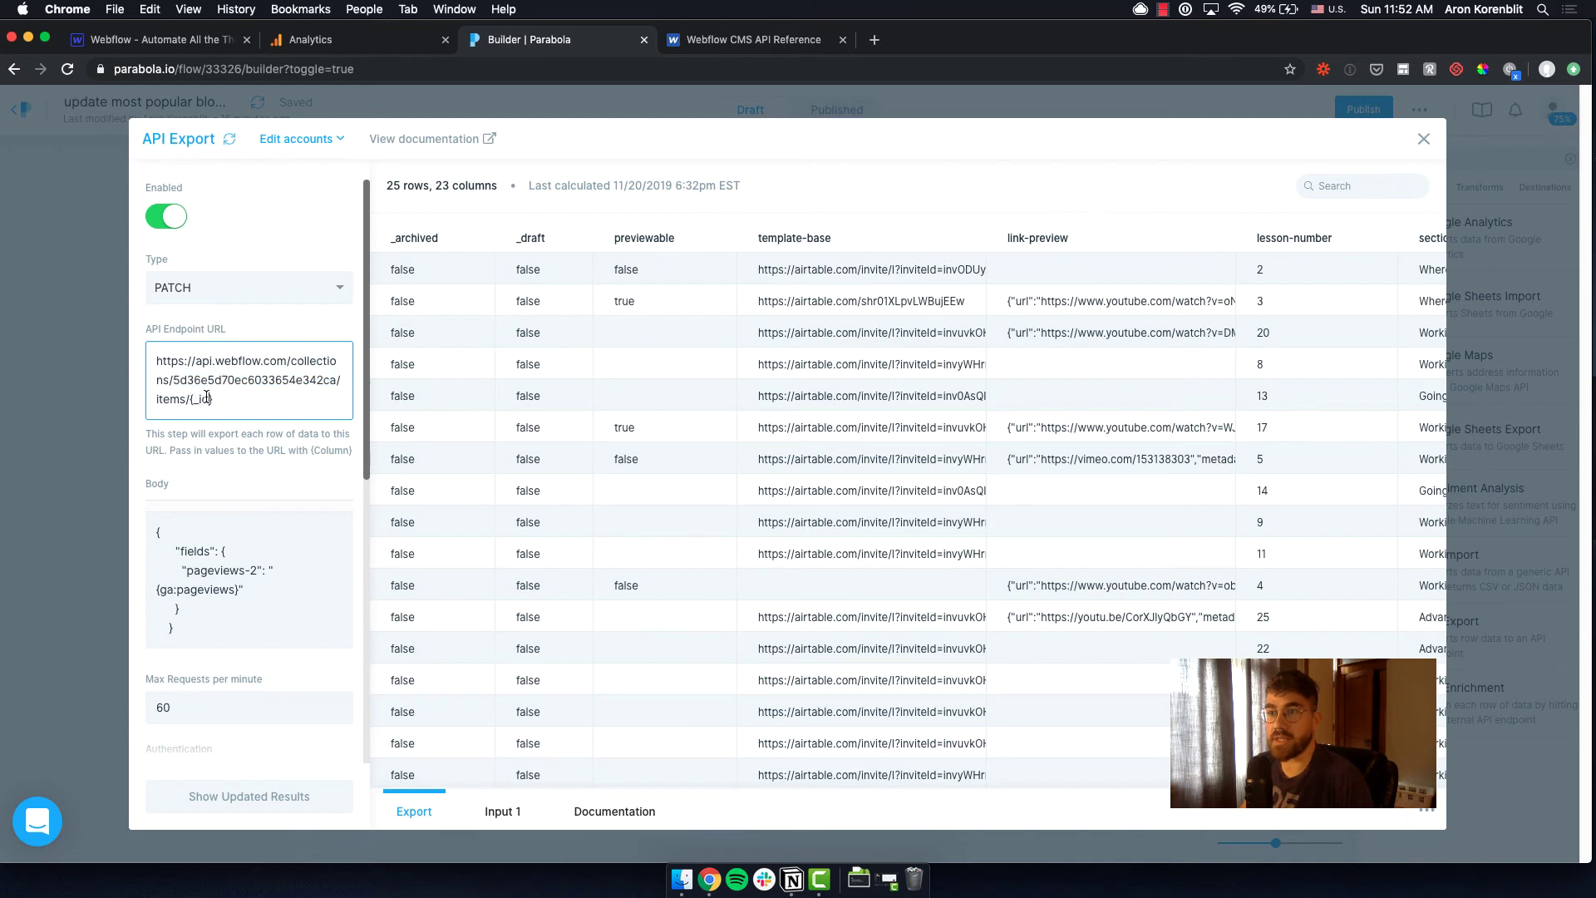
left_click_drag(221, 400, 192, 400)
left_click(755, 276)
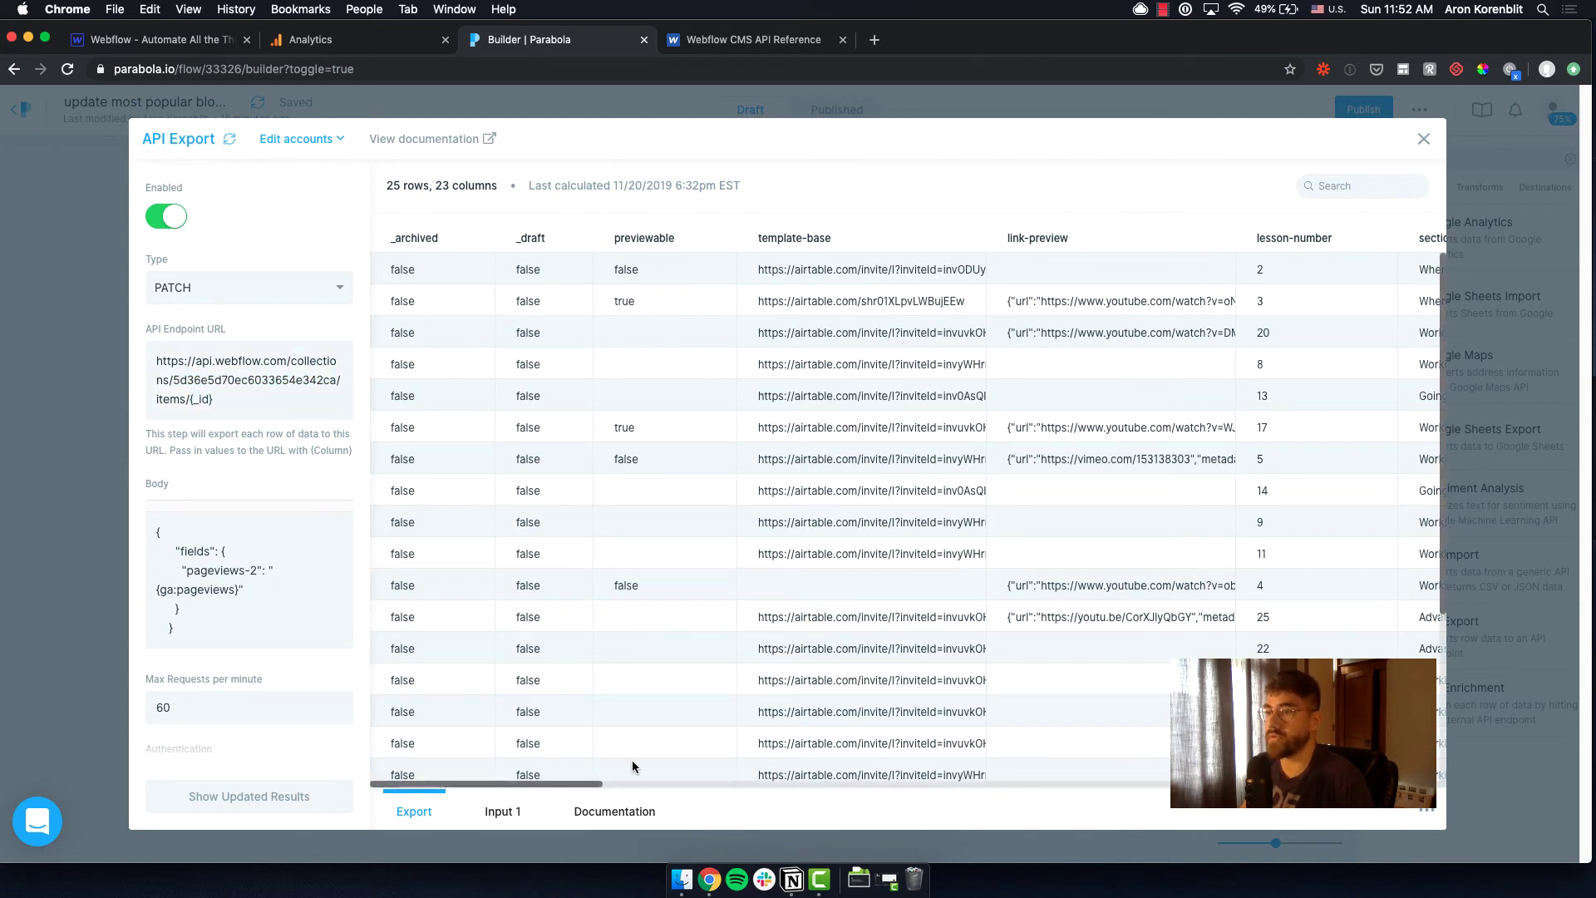
left_click_drag(588, 784, 1298, 765)
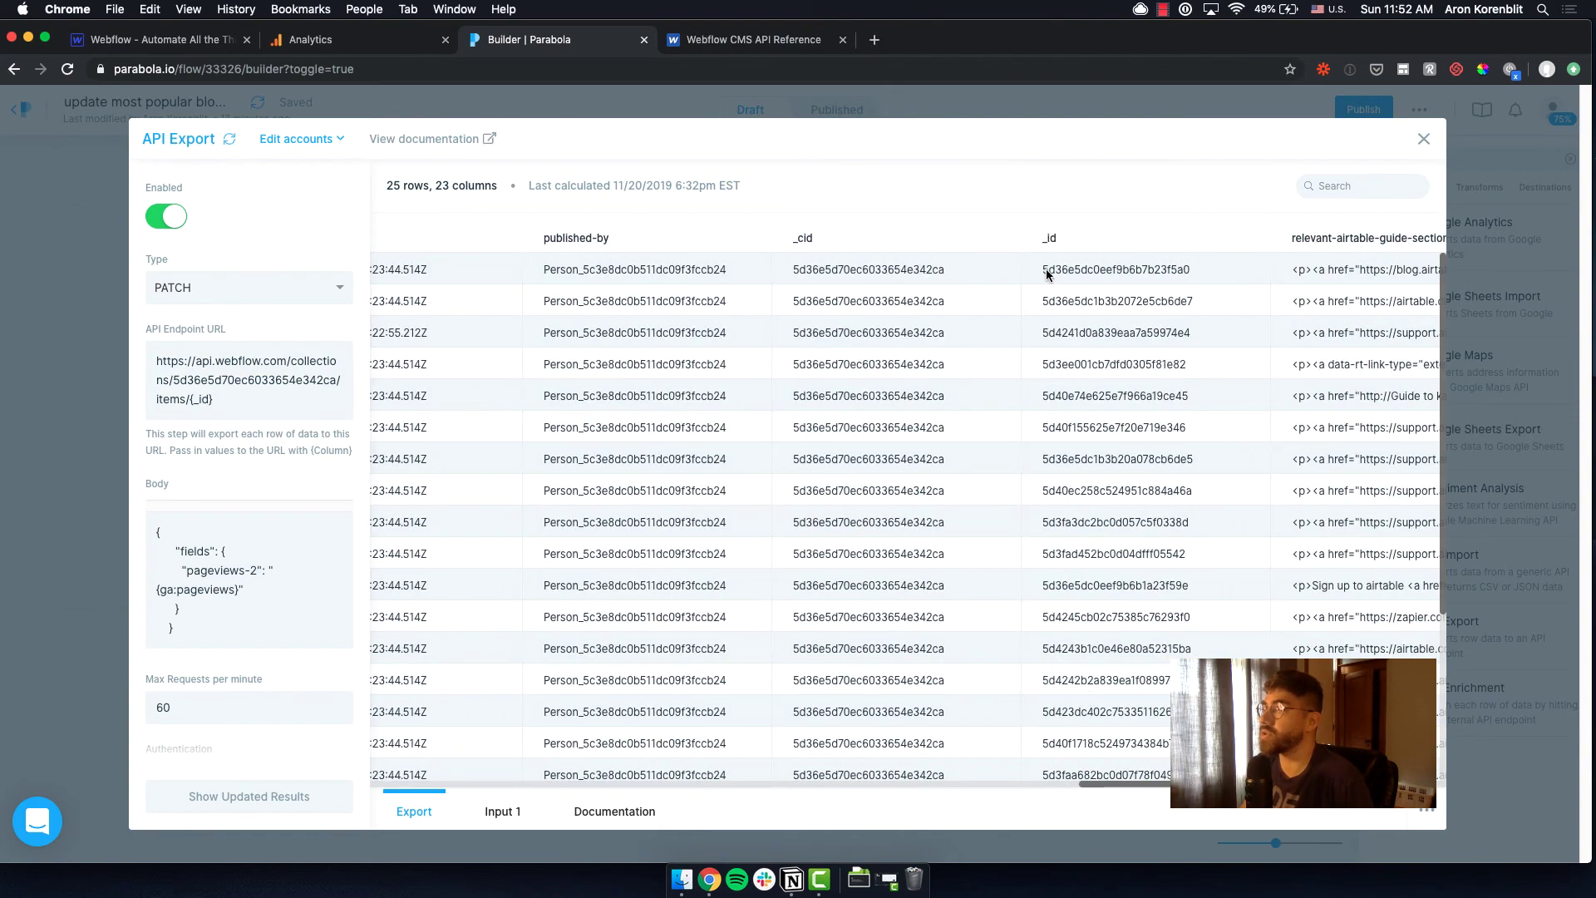
Examine the first _id value, the pageviews-2 field and {ga:pageviews} in the API Export's request body, and the ga:pageviews column, and close the settings.
left_click_drag(1046, 268, 1119, 275)
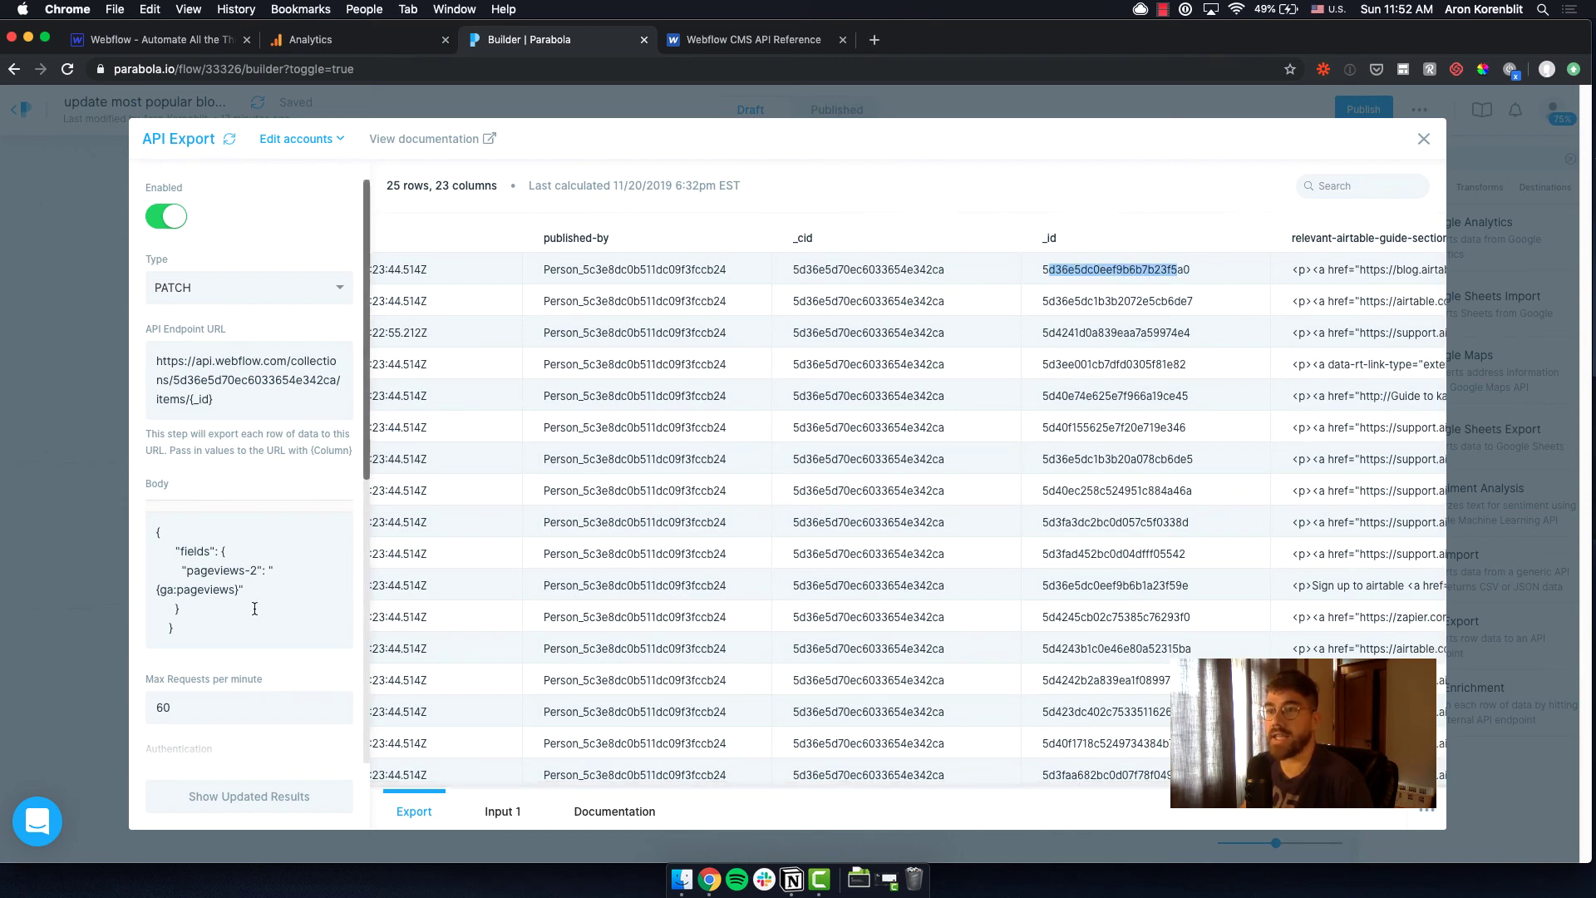
left_click(157, 519)
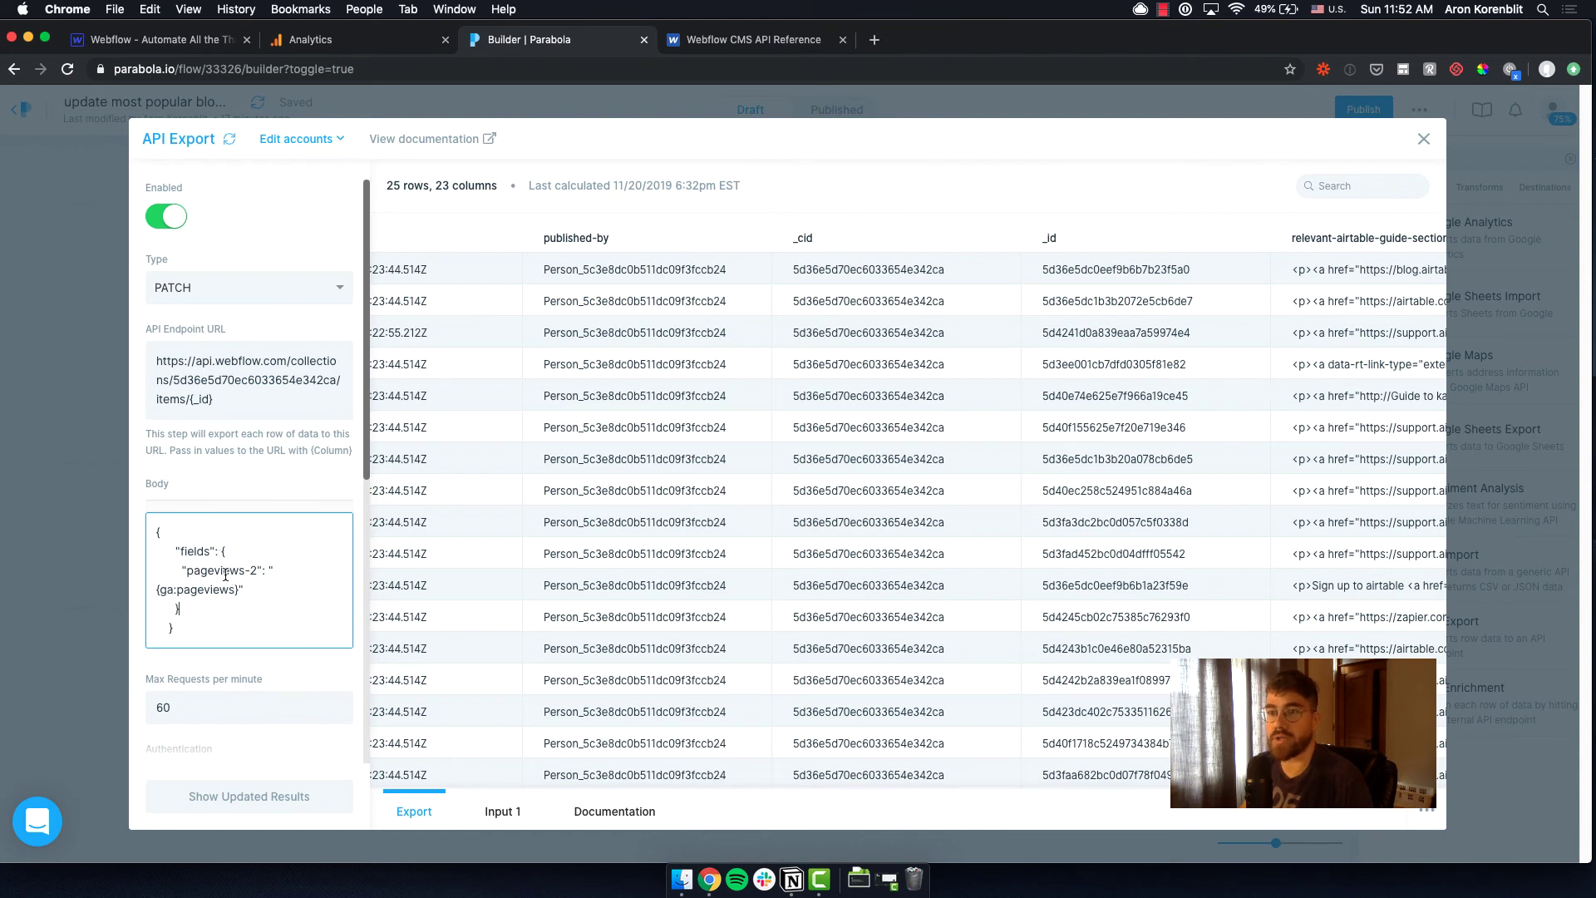
left_click_drag(187, 570, 256, 566)
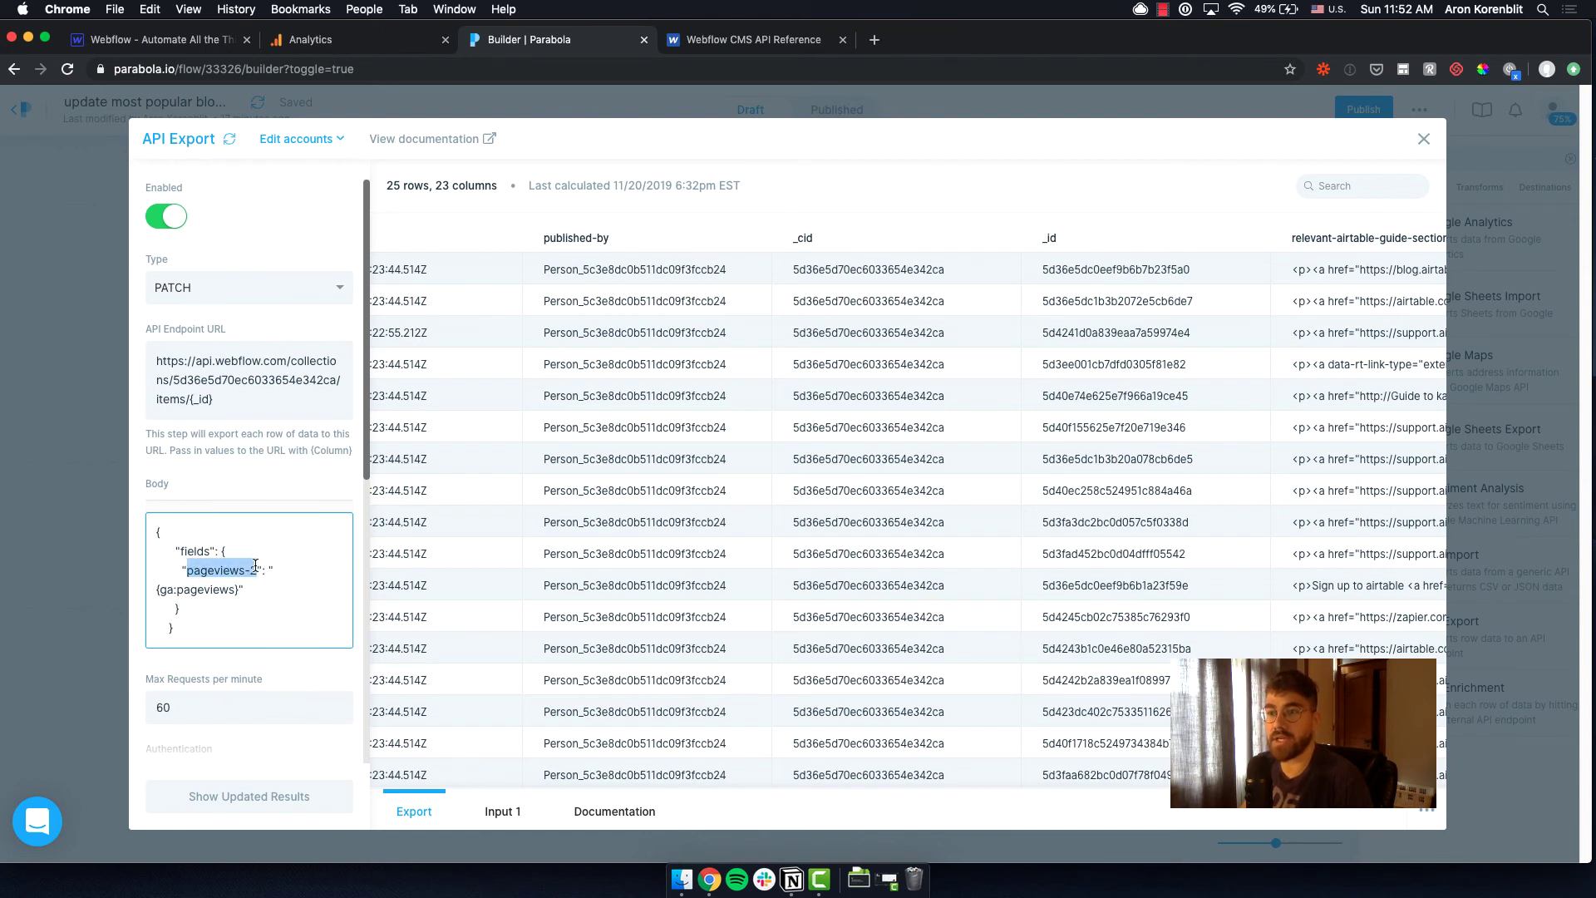
left_click(250, 571)
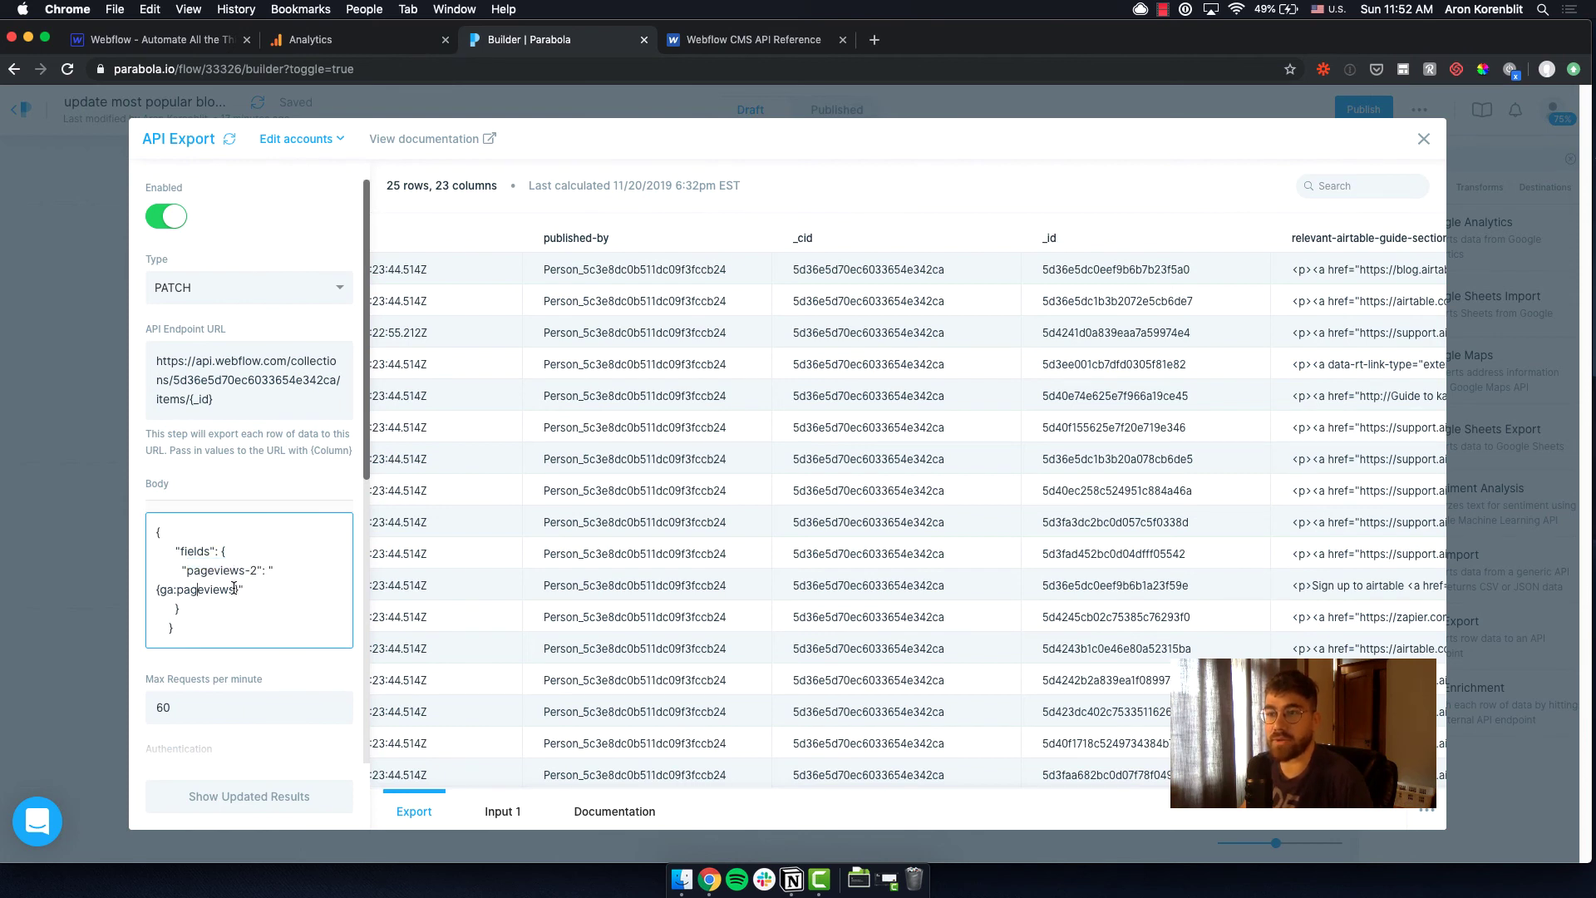
left_click_drag(234, 589, 165, 591)
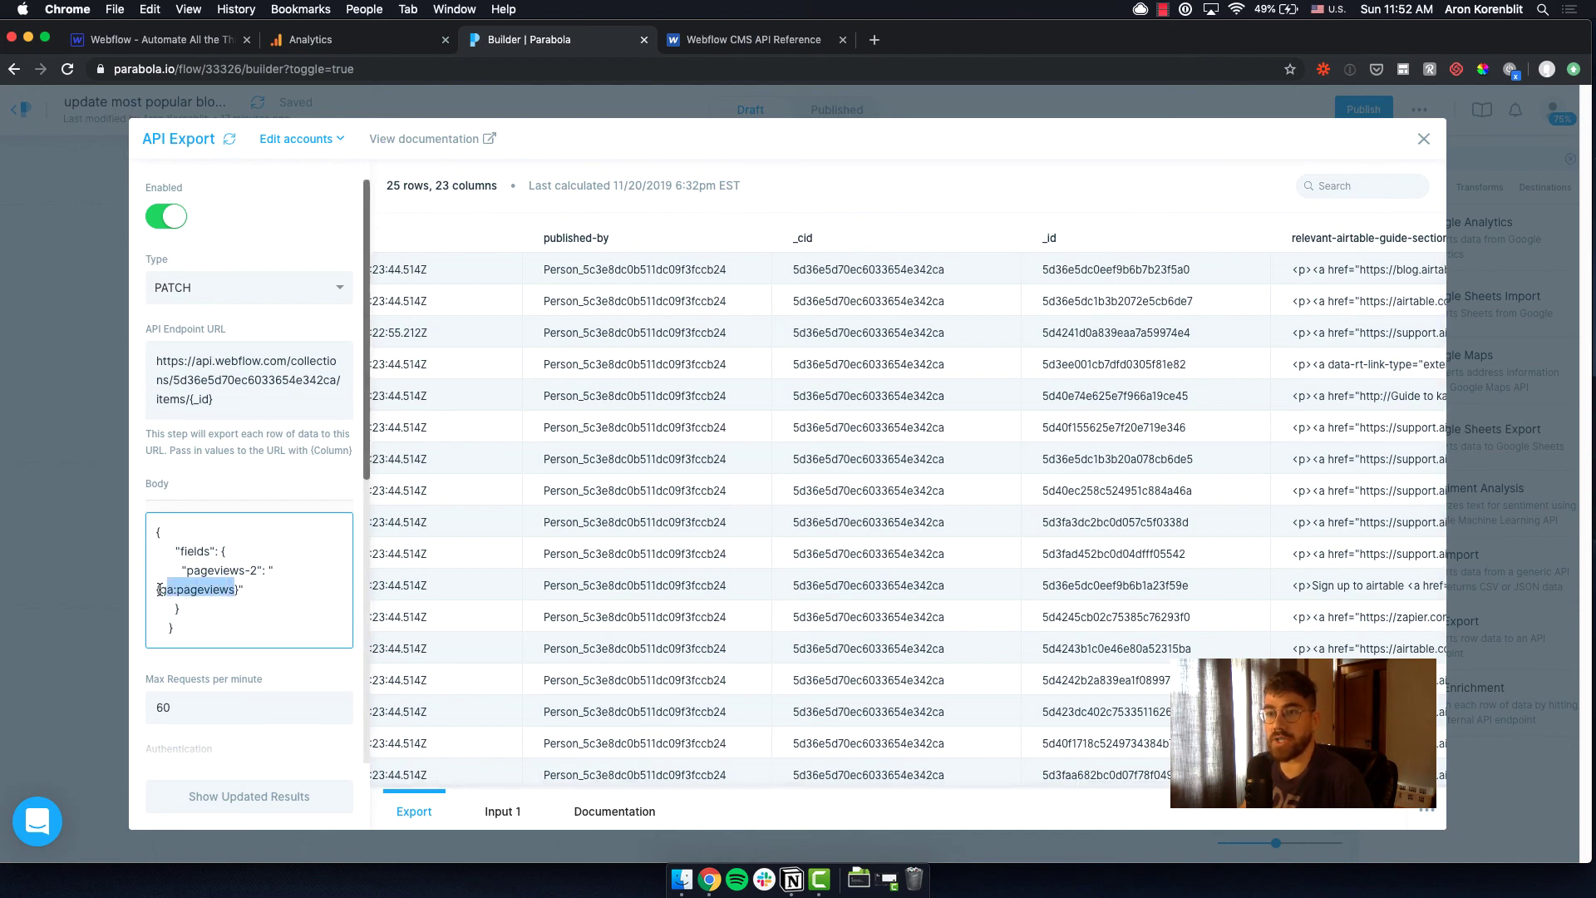
left_click_drag(1159, 784, 1430, 785)
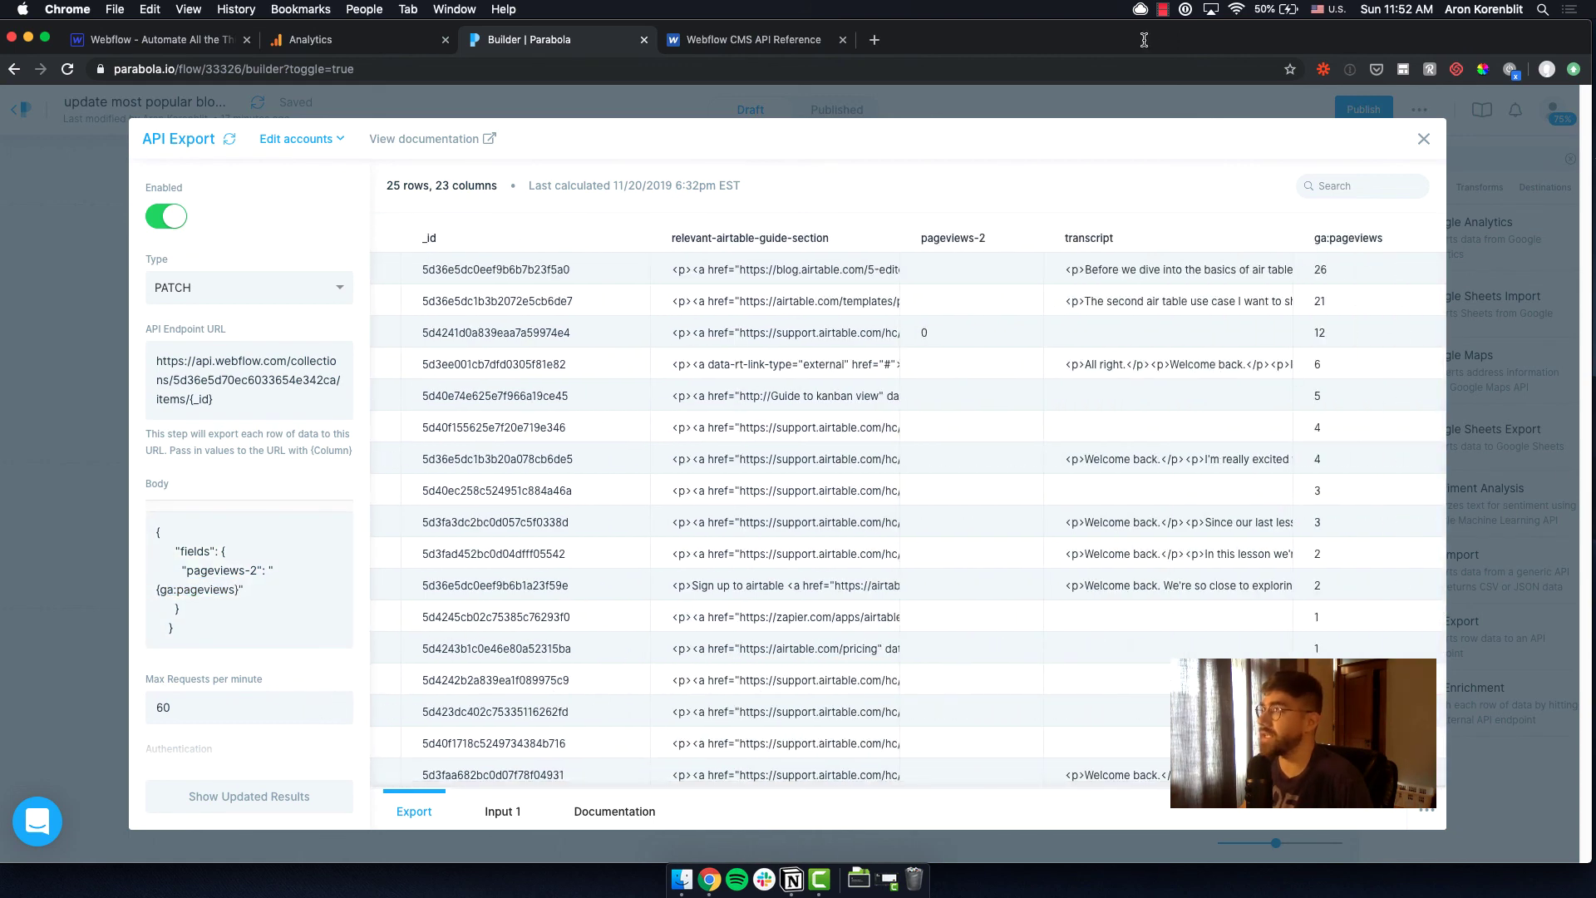
key("Escape")
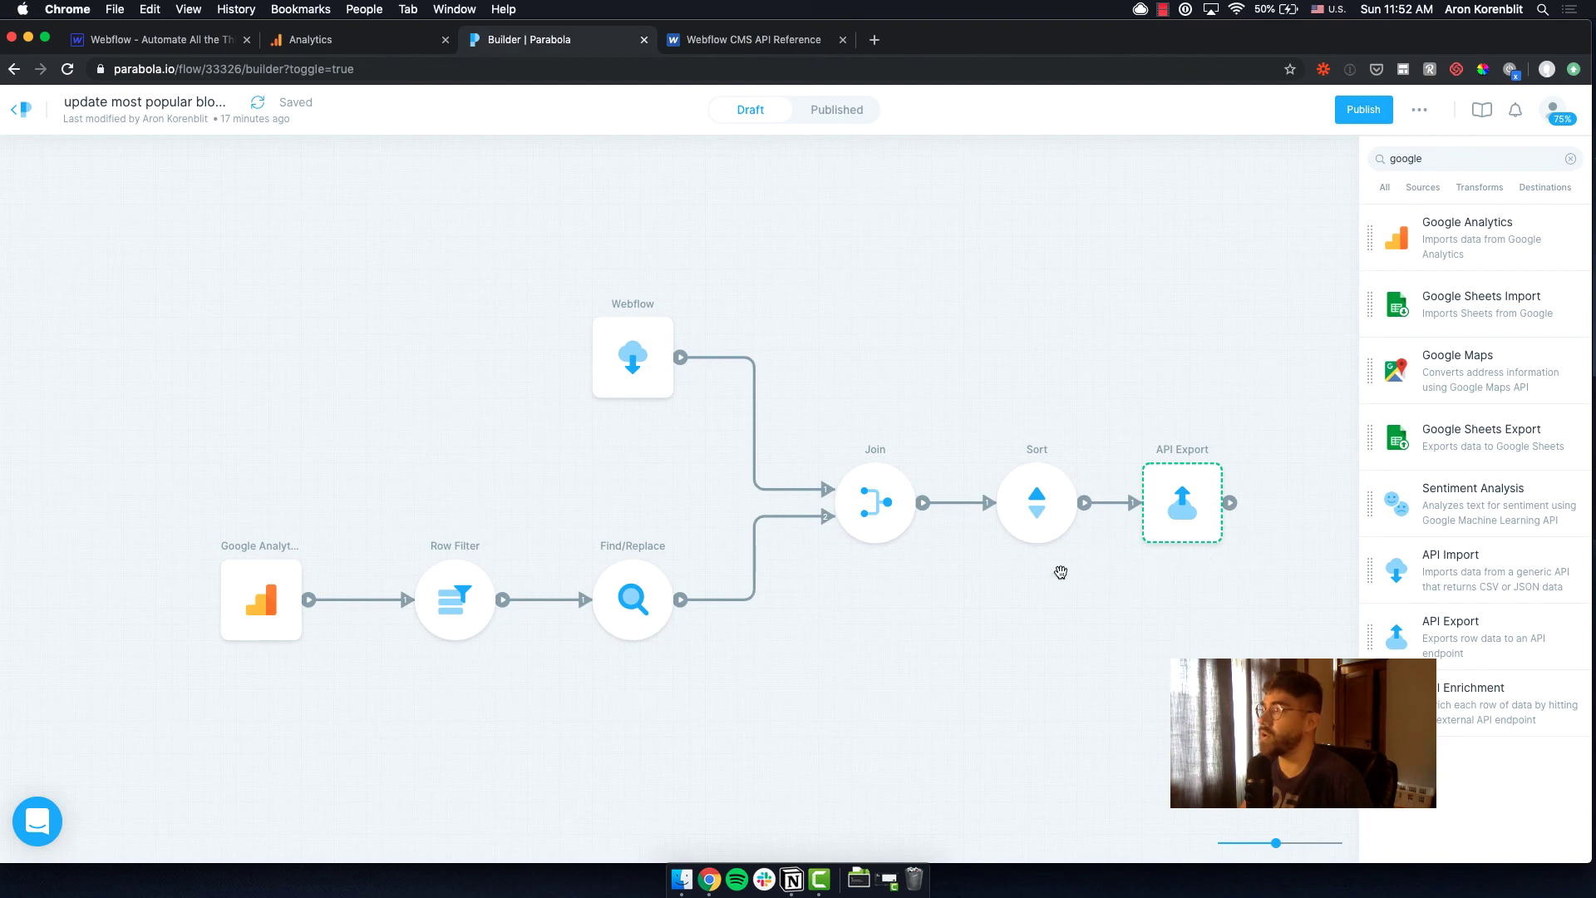
Switch to Webflow, examine the pageviews field of the Editorial Calendar item in the CMS collection, and return to the Parabola flow.
left_click(158, 41)
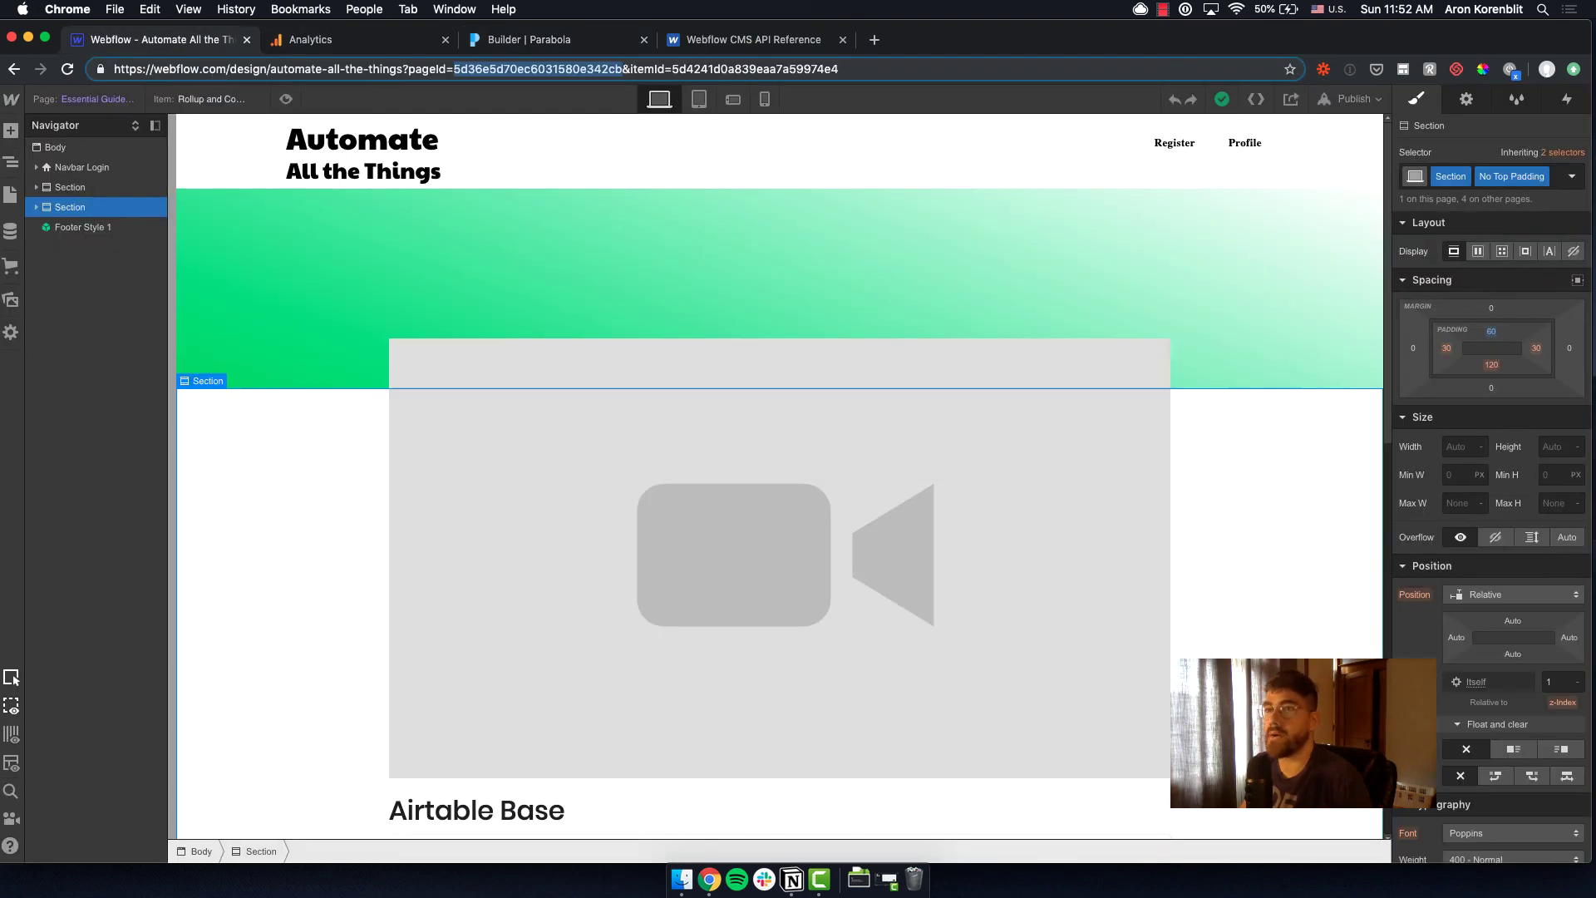
left_click(10, 230)
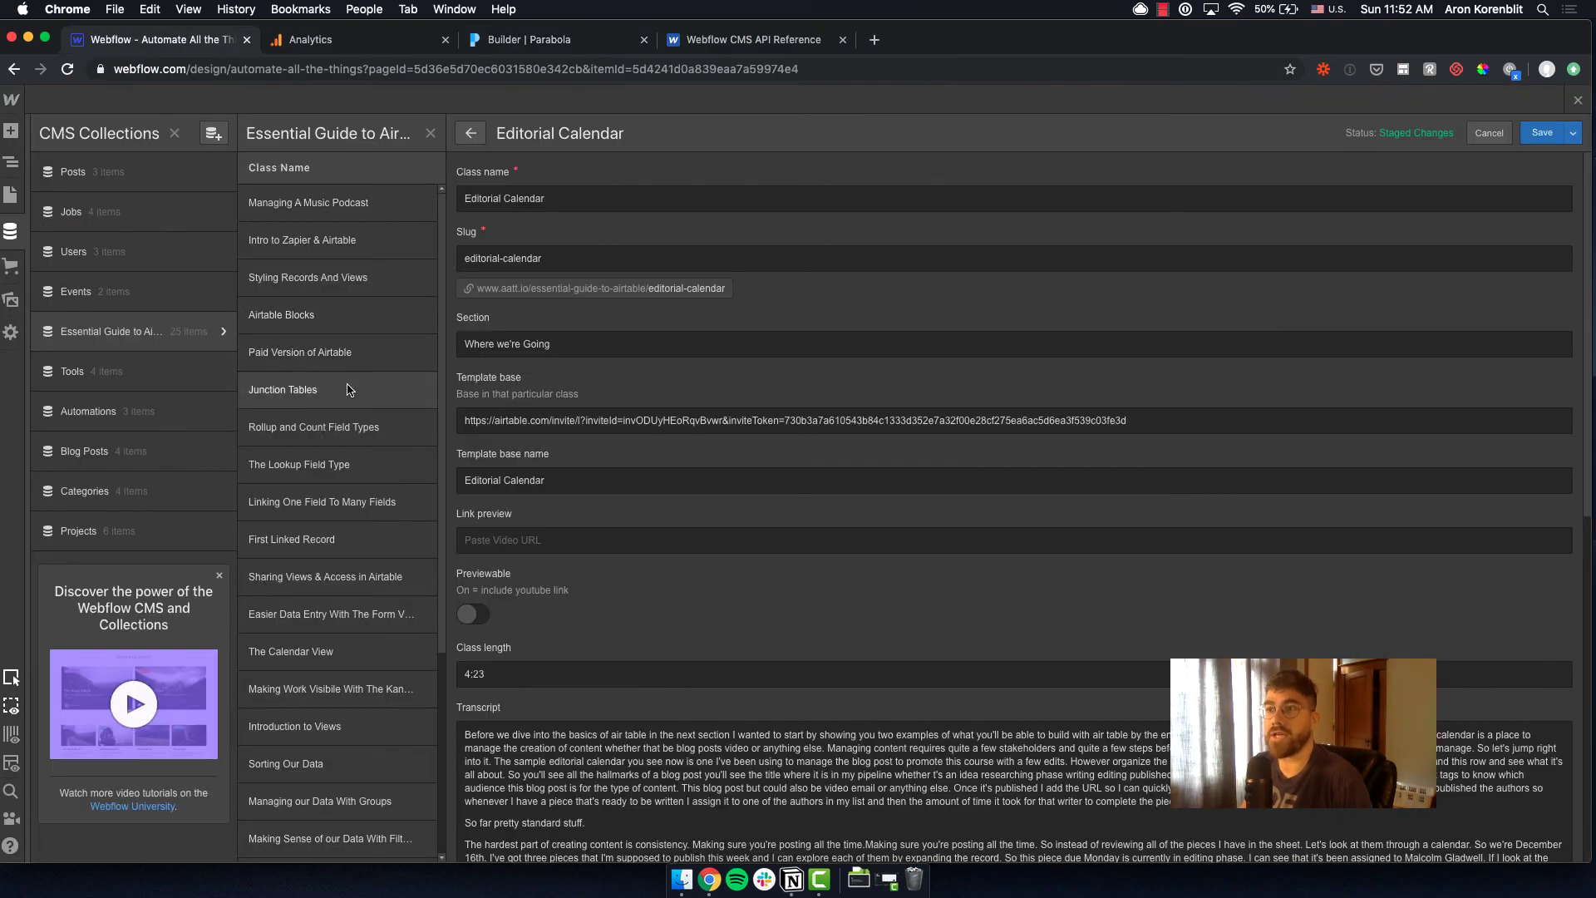
scroll(562, 719, "down", 10)
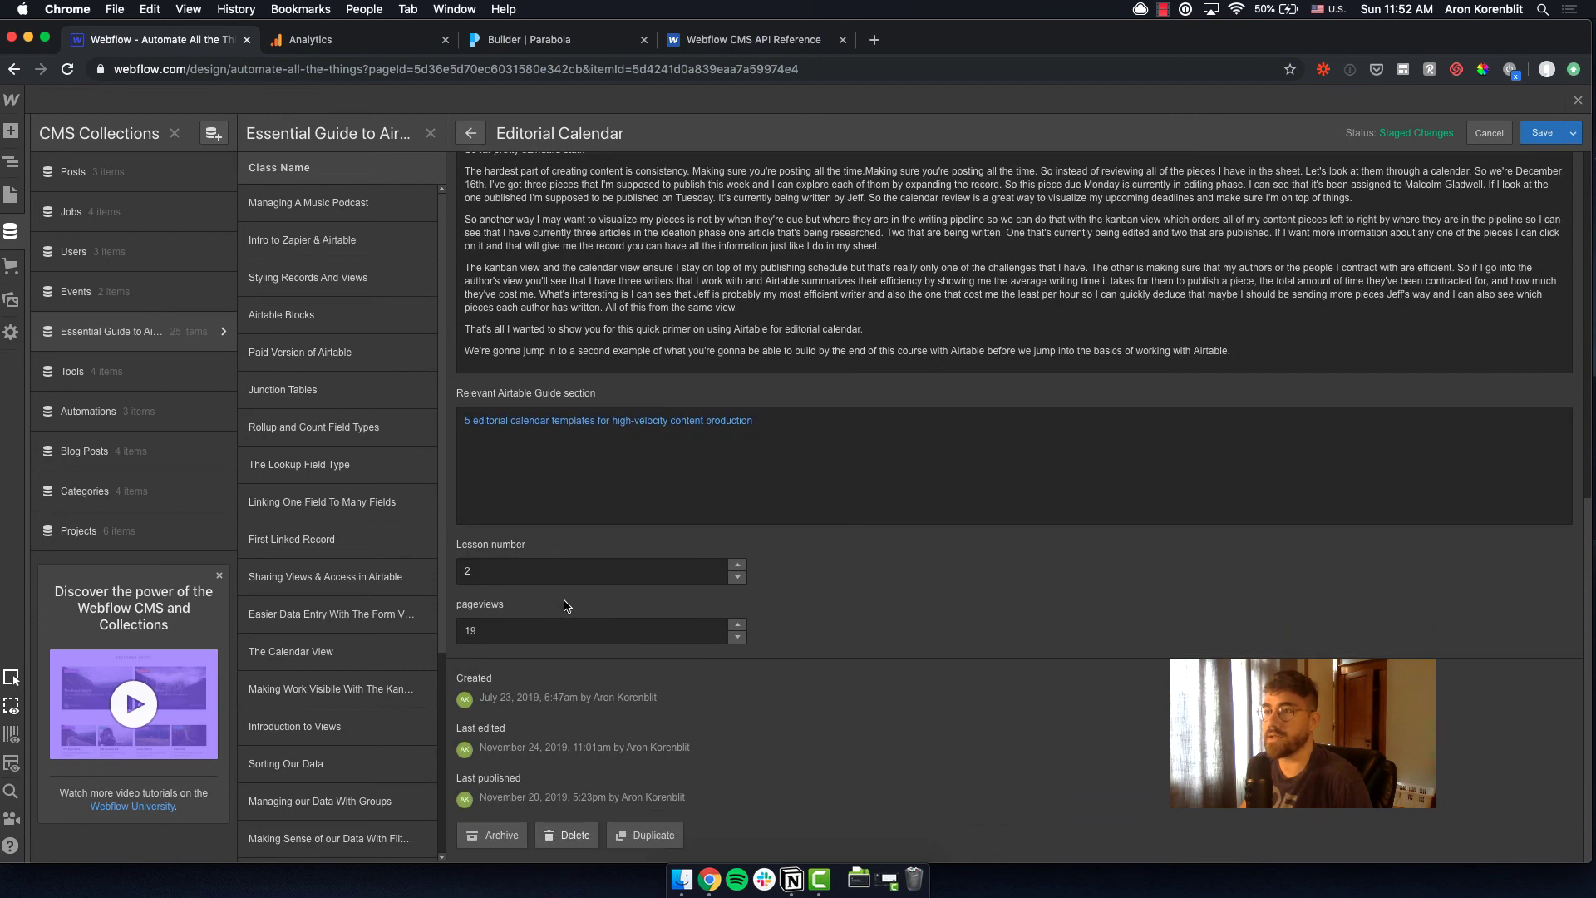
left_click(752, 48)
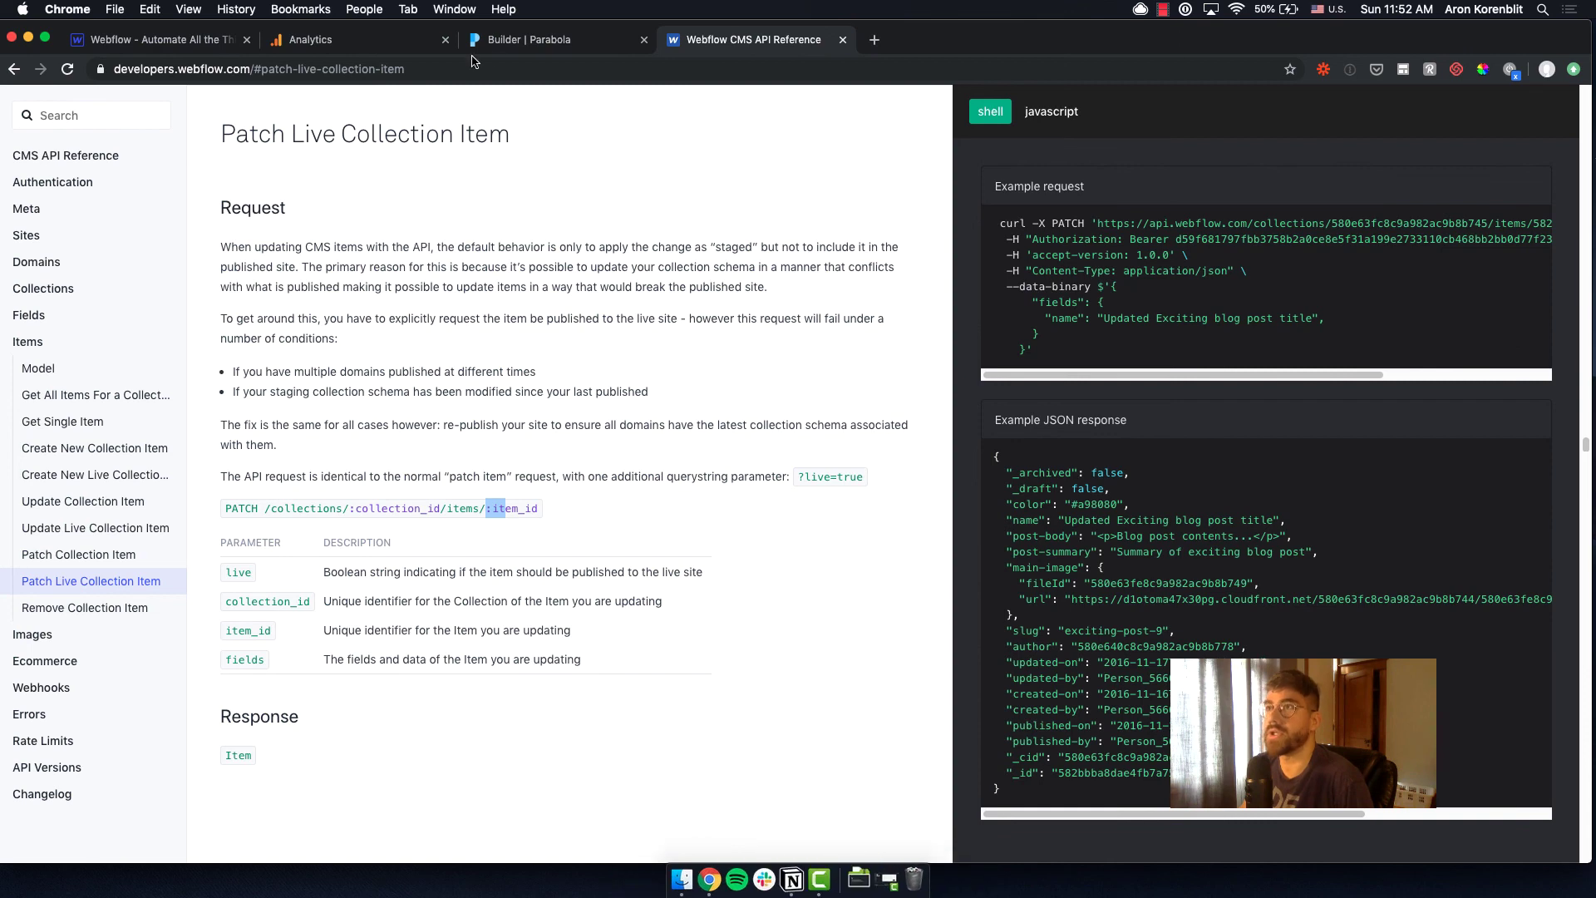
left_click(542, 46)
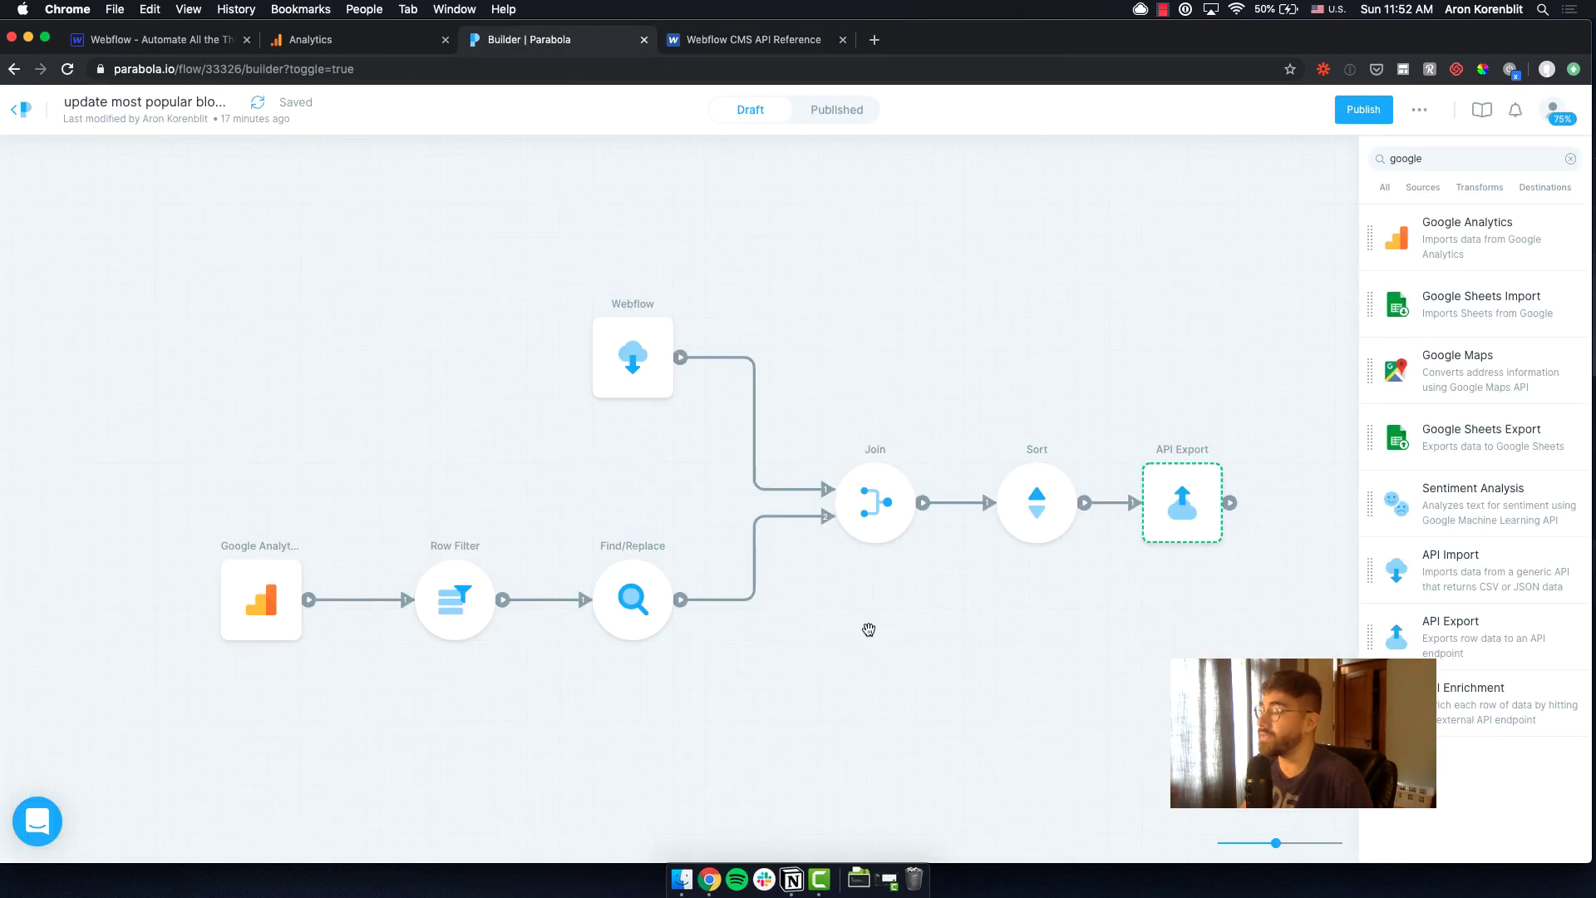